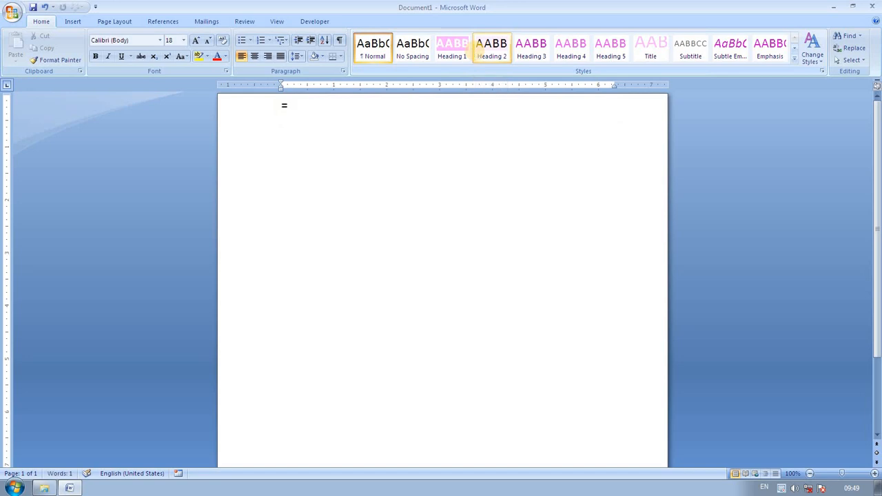
# Generate sample paragraphs in the blank document with =rand() and add more with =rand(4)
pyautogui.write('rand()')
pyautogui.press('Return')
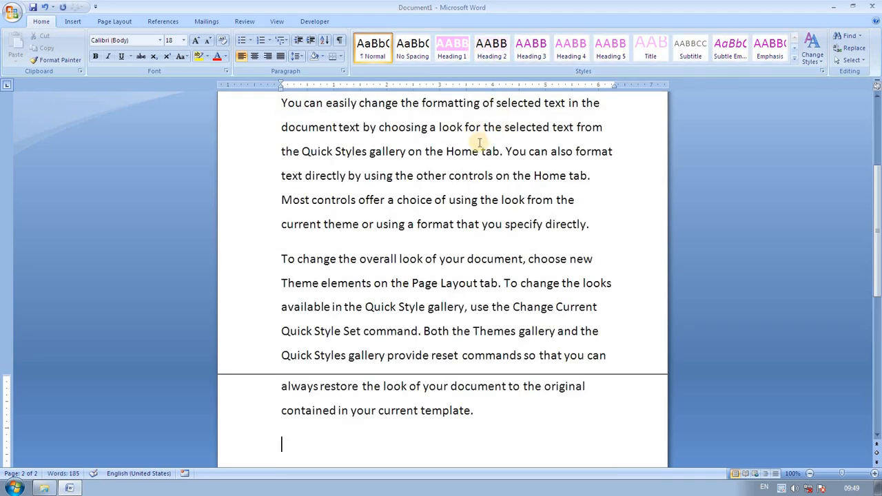
pyautogui.write('=rand(4)')
pyautogui.press('Return')
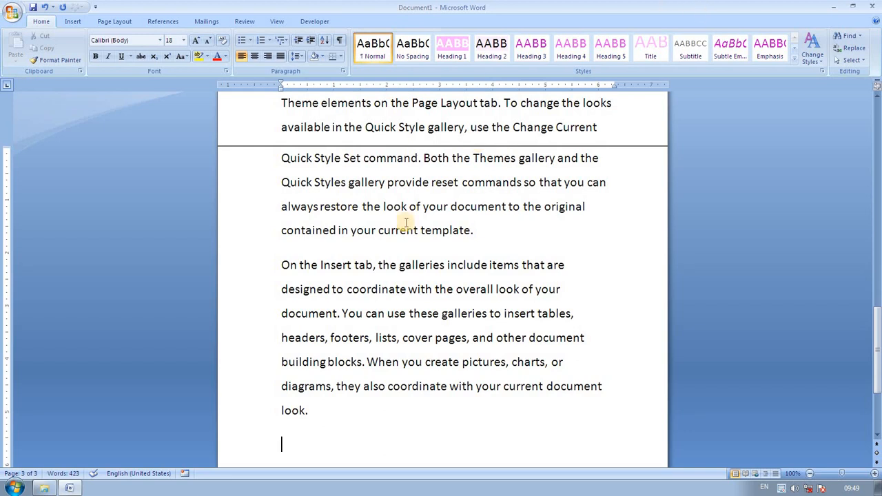
# Apply the black-and-teal square picture bullet to the document's first paragraph, starting "On the Insert tab"
pyautogui.scroll(5, 569, 223)
pyautogui.scroll(15, 564, 226)
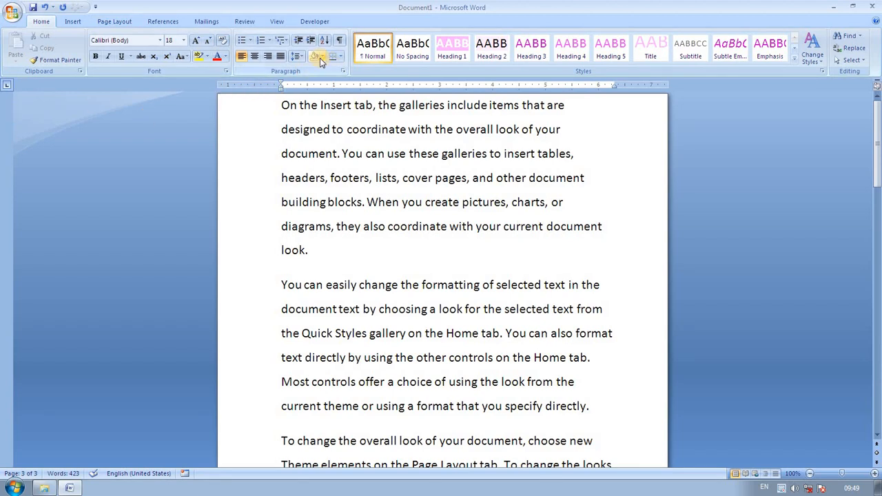
pyautogui.moveTo(283, 104); pyautogui.dragTo(330, 252)
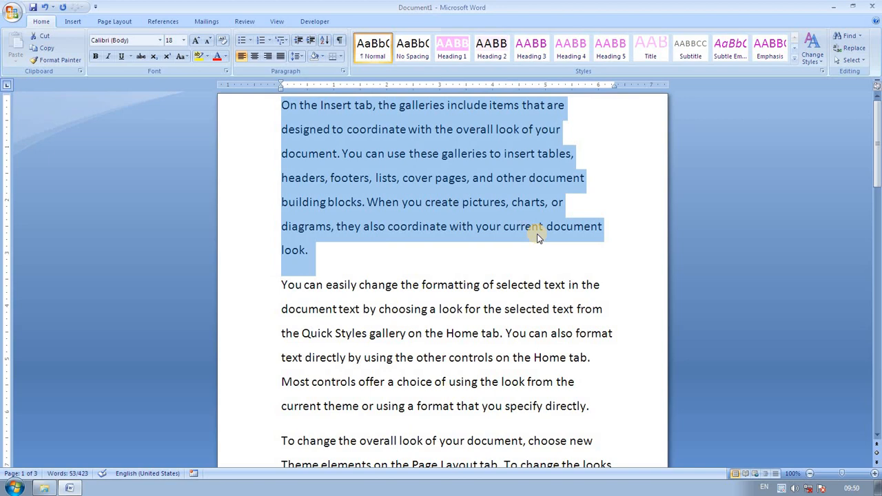
pyautogui.click(251, 40)
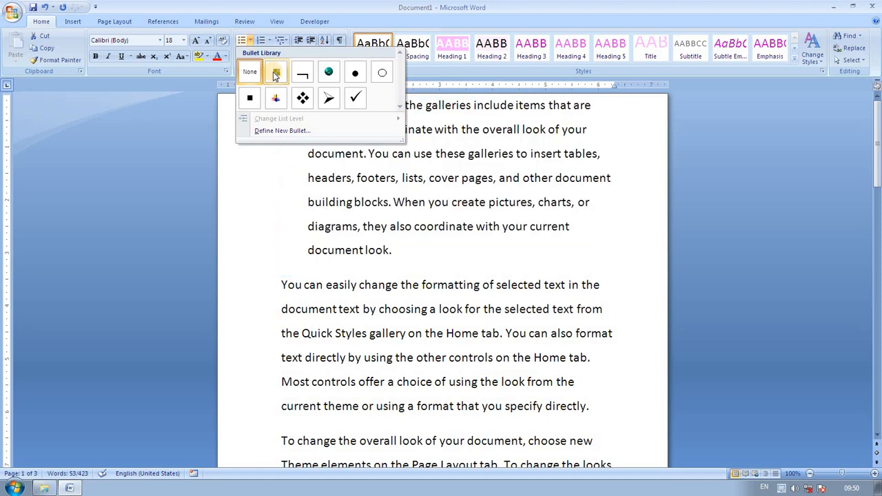
pyautogui.click(276, 74)
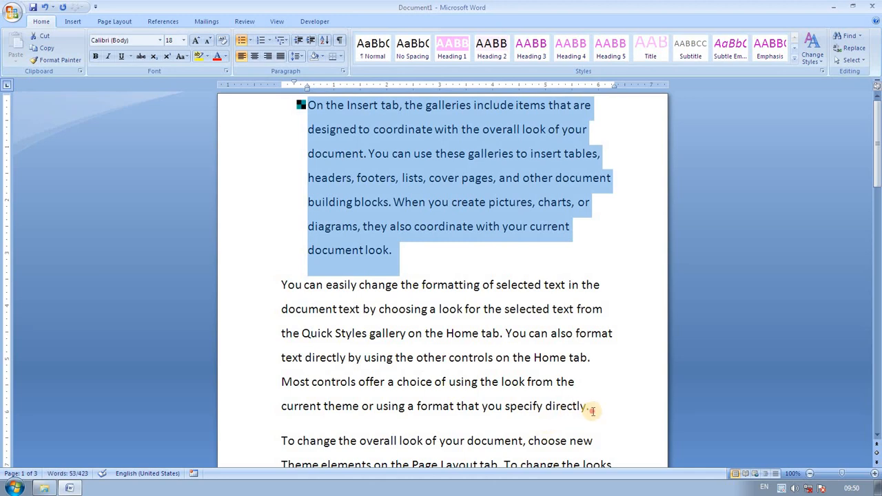
# Apply the four-diamond bullet to the second paragraph, starting "You can easily change the formatting"
pyautogui.moveTo(592, 411); pyautogui.dragTo(282, 286)
pyautogui.click(248, 41)
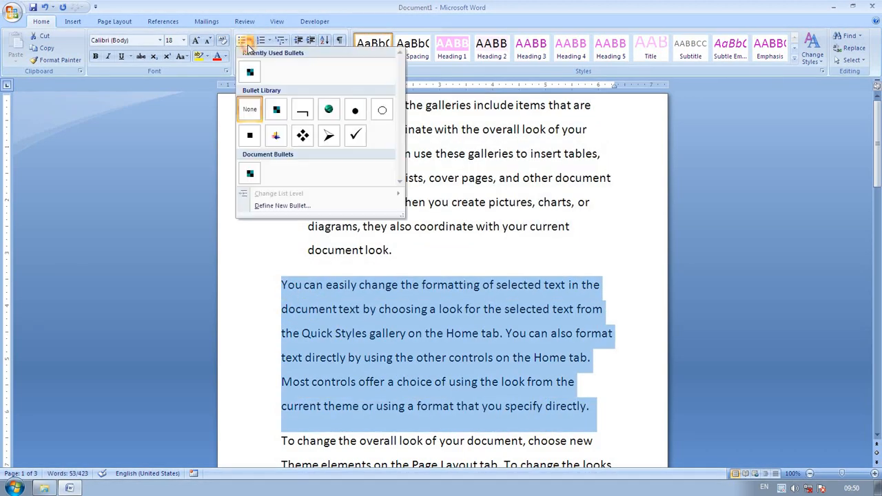
pyautogui.click(303, 135)
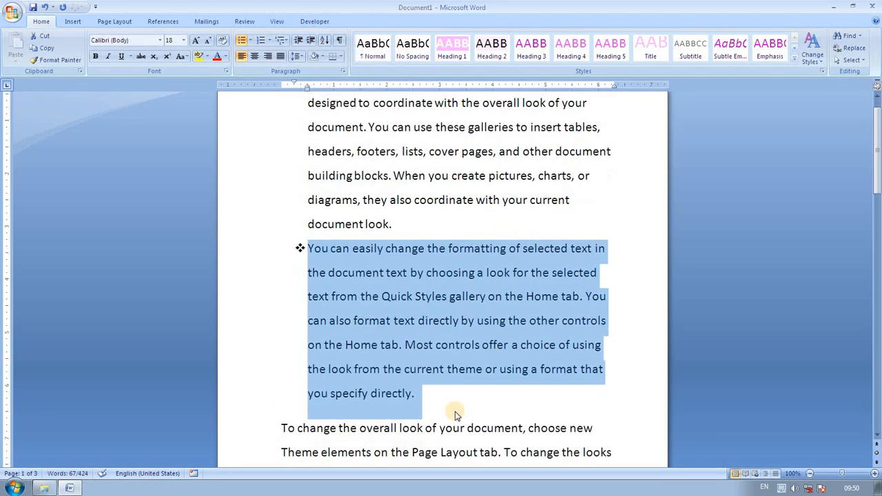
# Shorten both bulleted paragraphs by deleting the second from "can also format text directly" onward and the first after "insert tables,"
pyautogui.click(416, 392)
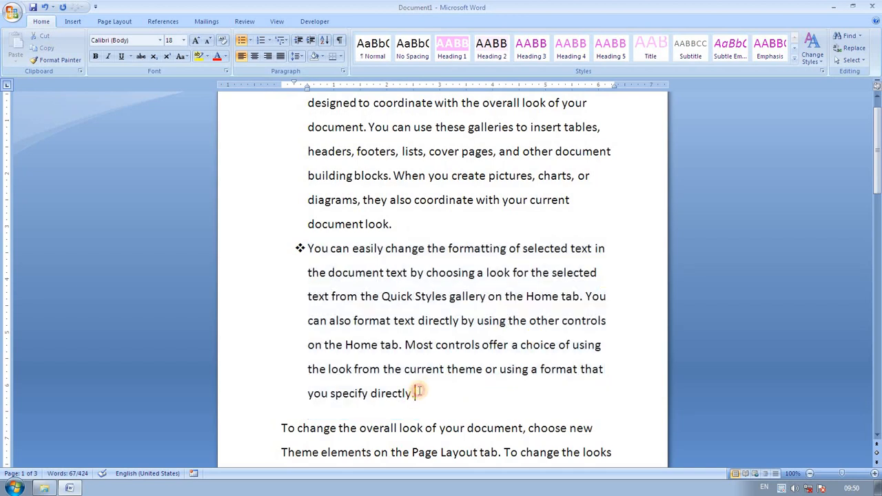
pyautogui.moveTo(417, 392); pyautogui.dragTo(308, 322)
pyautogui.press('Delete')
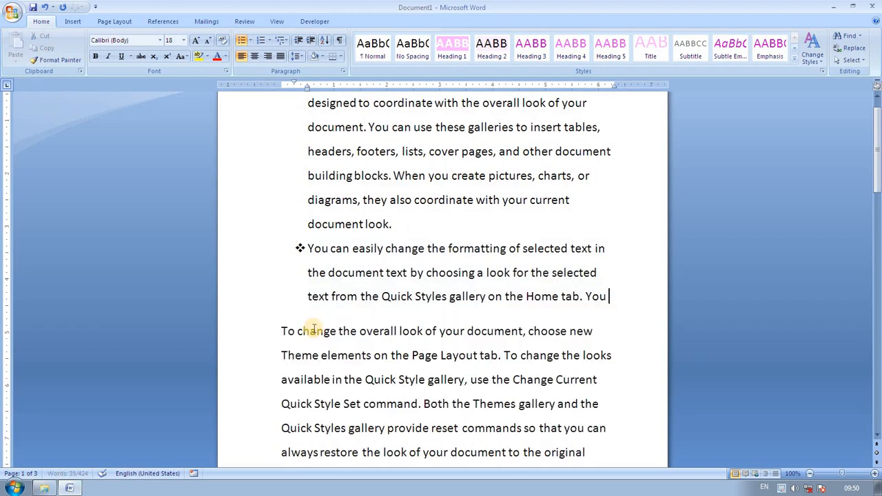
pyautogui.moveTo(390, 224); pyautogui.dragTo(327, 154)
pyautogui.press('Delete')
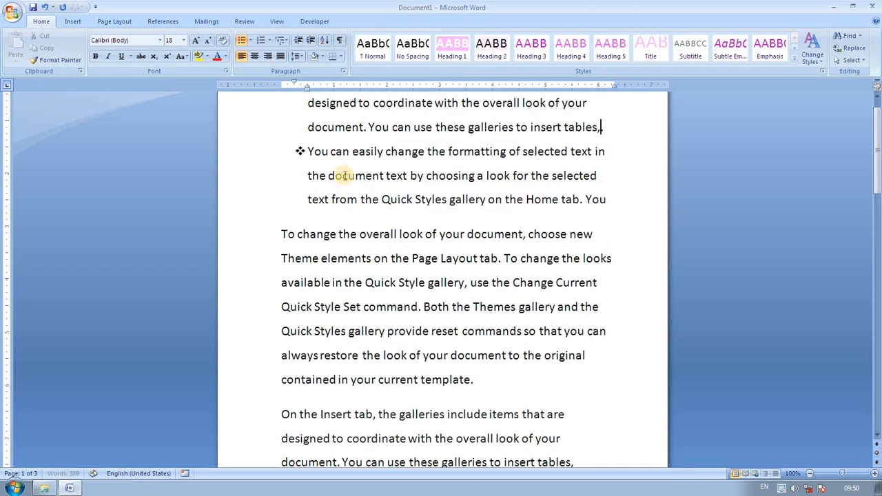
# Apply the teal globe bullet to the third paragraph, starting "To change the overall look of your document"
pyautogui.scroll(1, 393, 158)
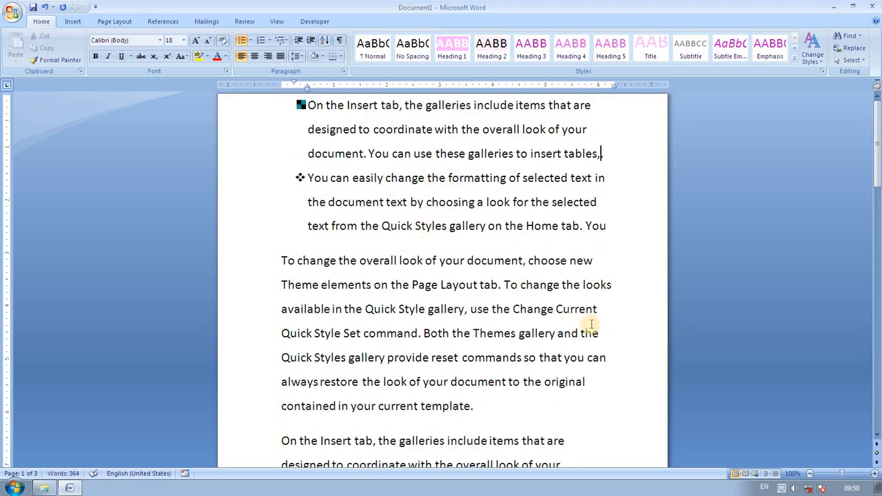
pyautogui.moveTo(598, 310); pyautogui.dragTo(261, 246)
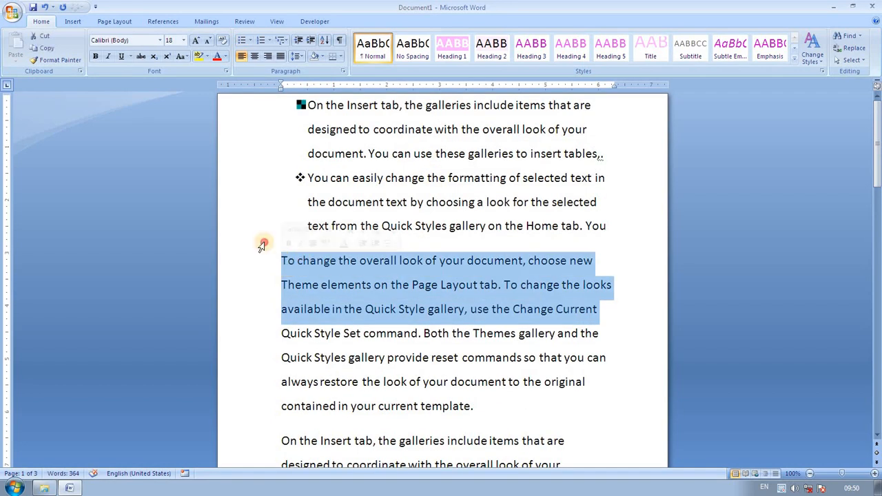
pyautogui.click(250, 40)
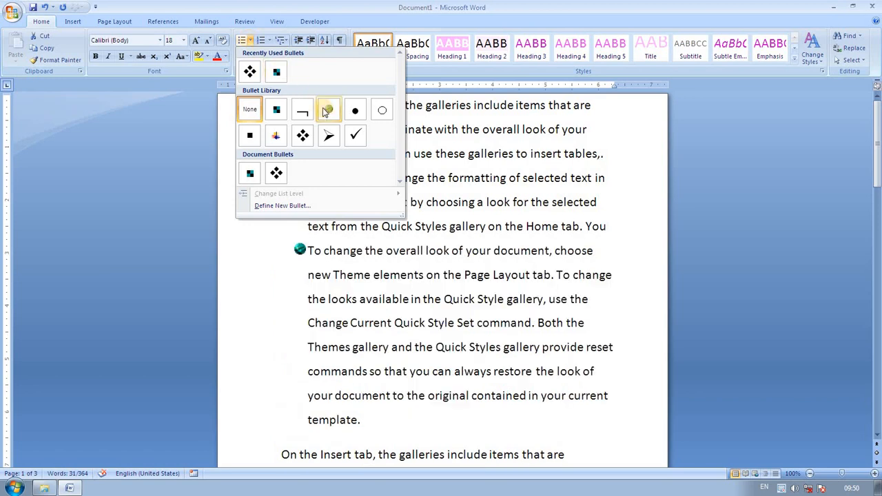
pyautogui.click(326, 112)
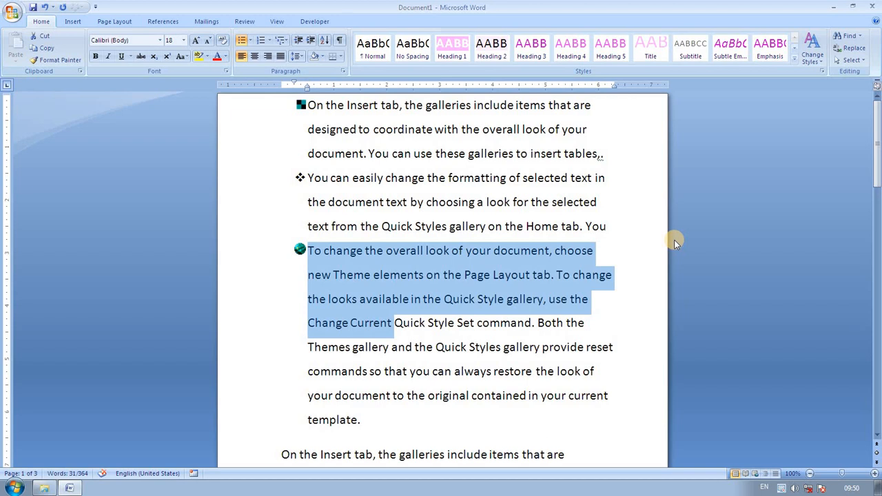
# Define a new bullet for the third paragraph using the club symbol, character code 167 in the Symbol font
pyautogui.click(248, 42)
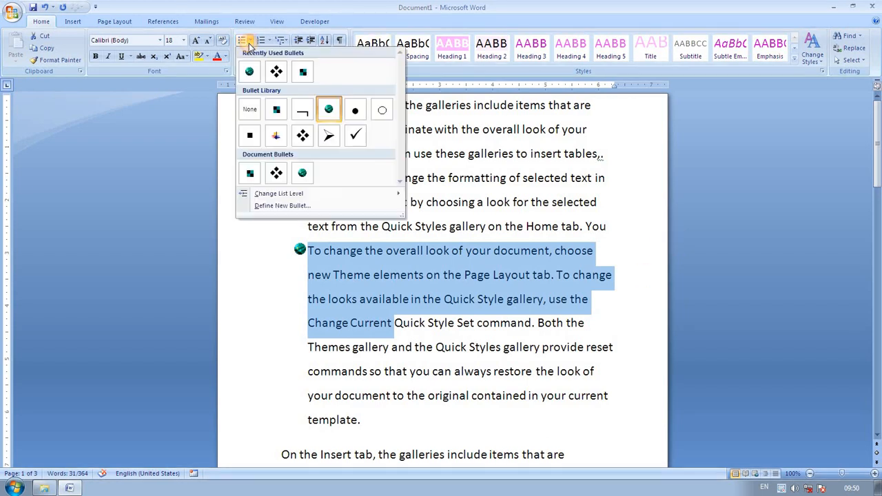
pyautogui.click(288, 207)
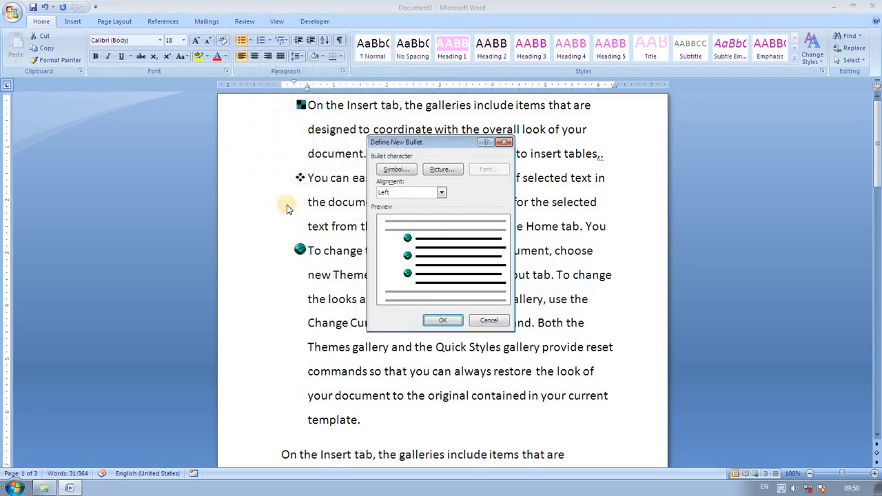
pyautogui.click(407, 173)
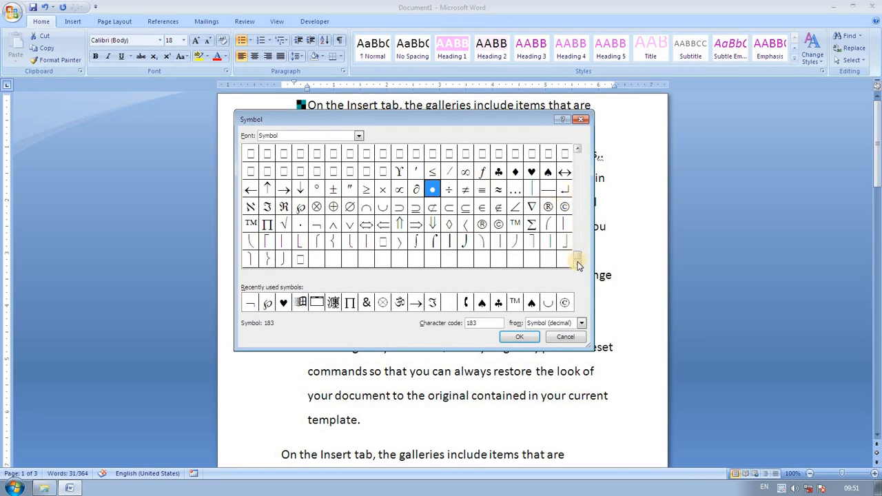
pyautogui.moveTo(578, 256); pyautogui.dragTo(569, 150)
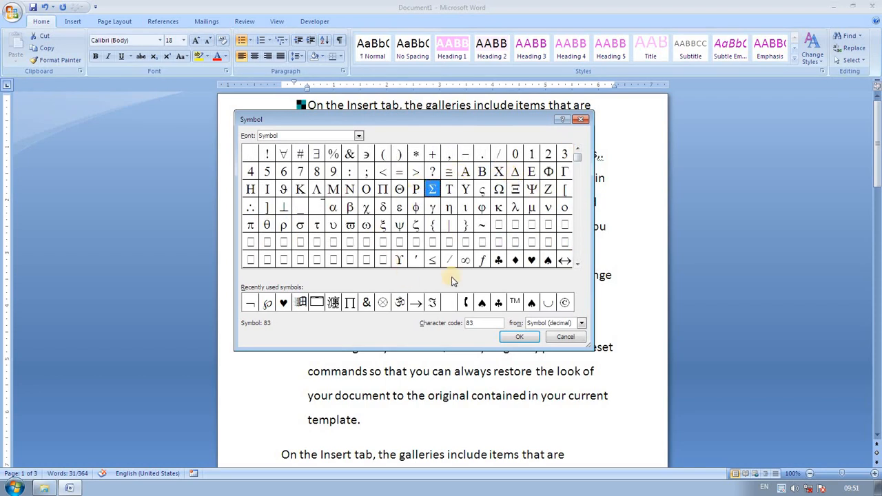
pyautogui.click(498, 260)
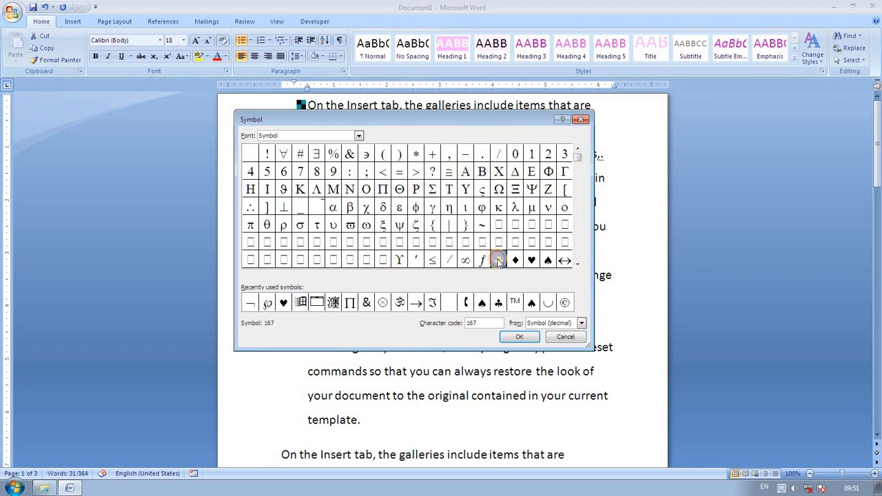
pyautogui.click(518, 337)
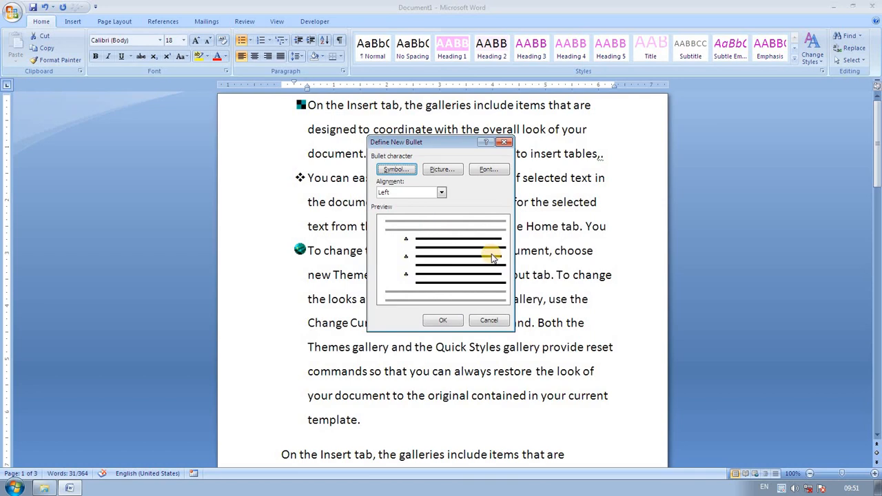
pyautogui.click(442, 320)
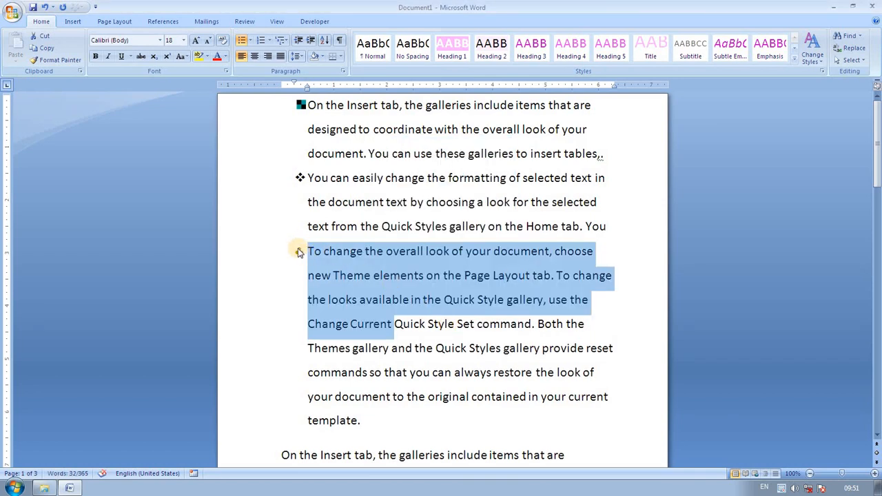
# Open the picture choices for defining a new bullet on the third paragraph
pyautogui.click(253, 41)
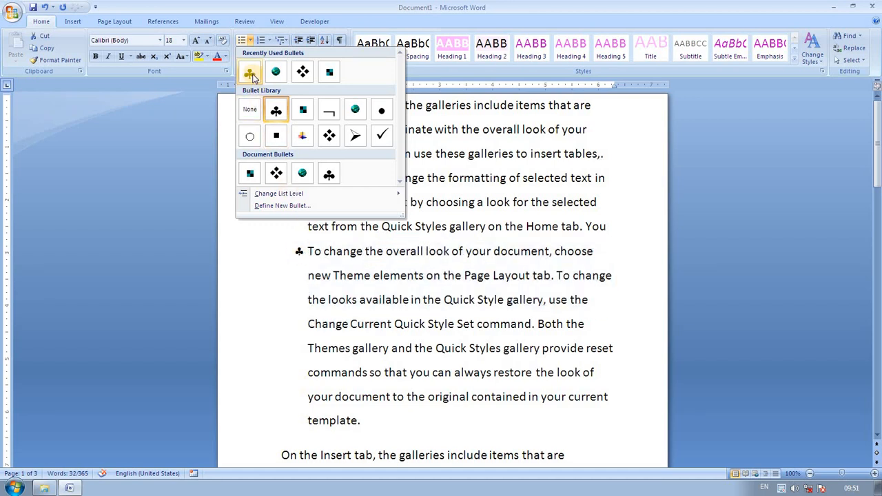
pyautogui.click(300, 210)
pyautogui.click(442, 170)
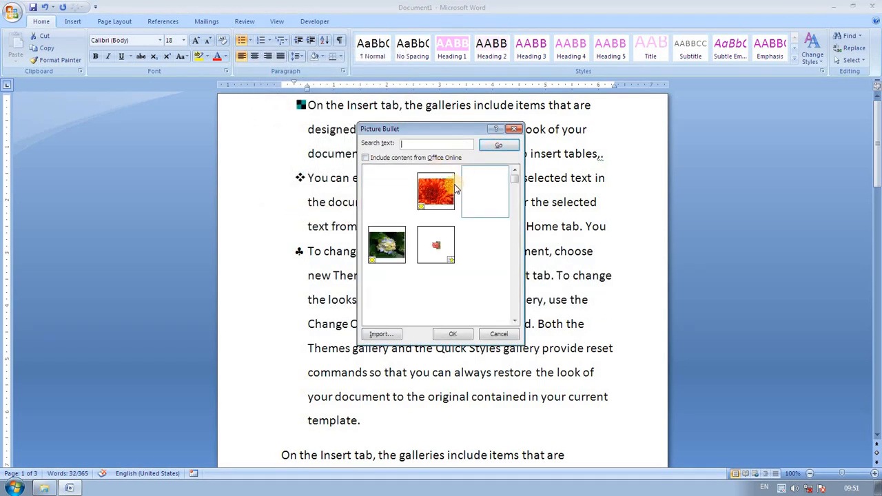
pyautogui.click(381, 247)
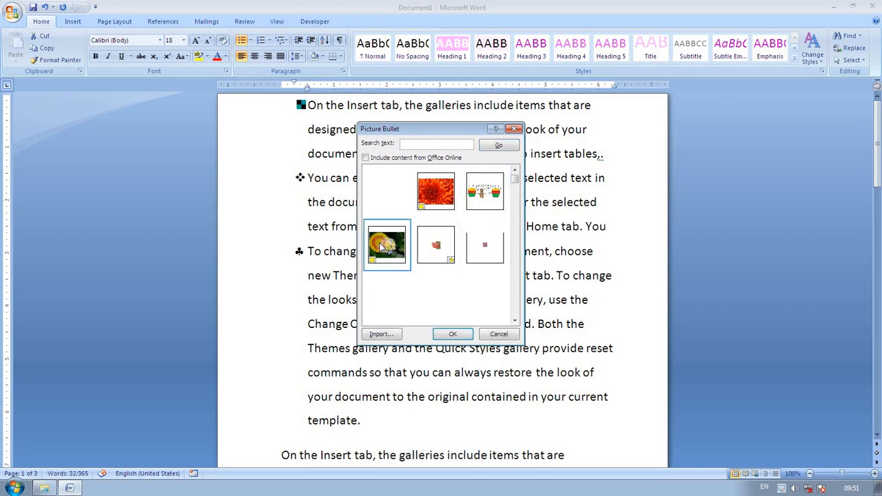
pyautogui.click(451, 334)
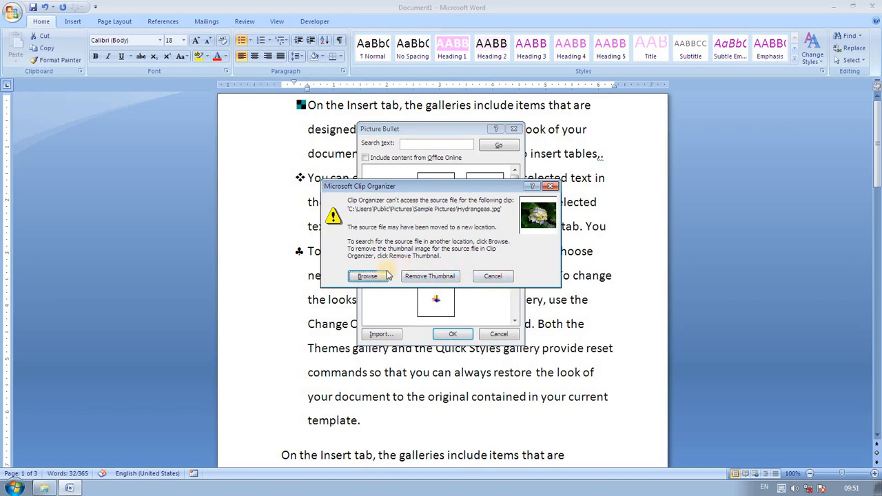
pyautogui.click(550, 186)
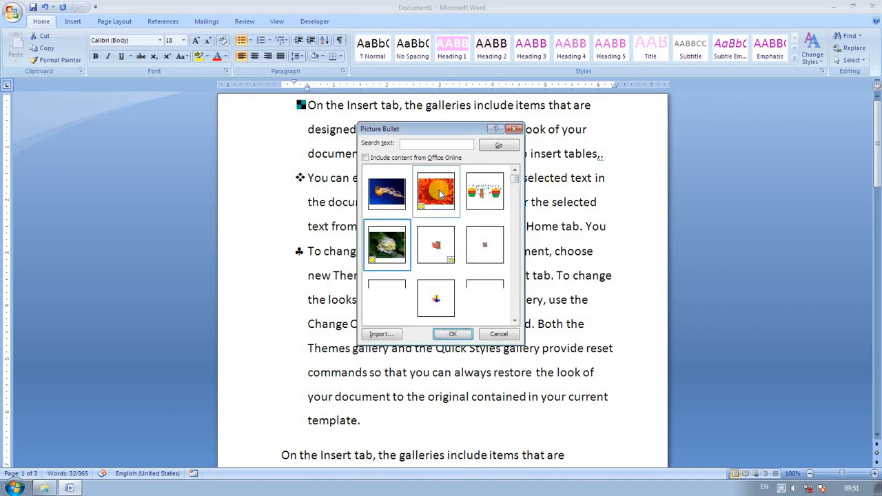
# Choose the jellyfish picture as the new bullet and apply it to the third paragraph
pyautogui.click(378, 198)
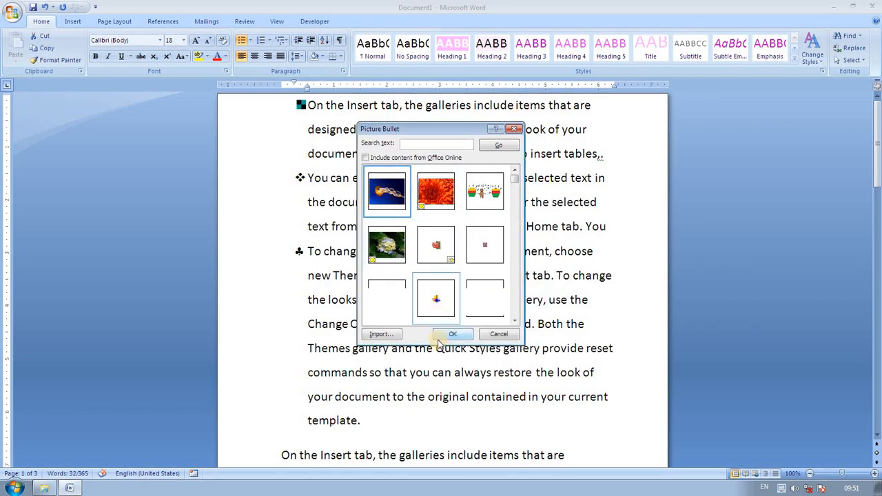
pyautogui.click(443, 337)
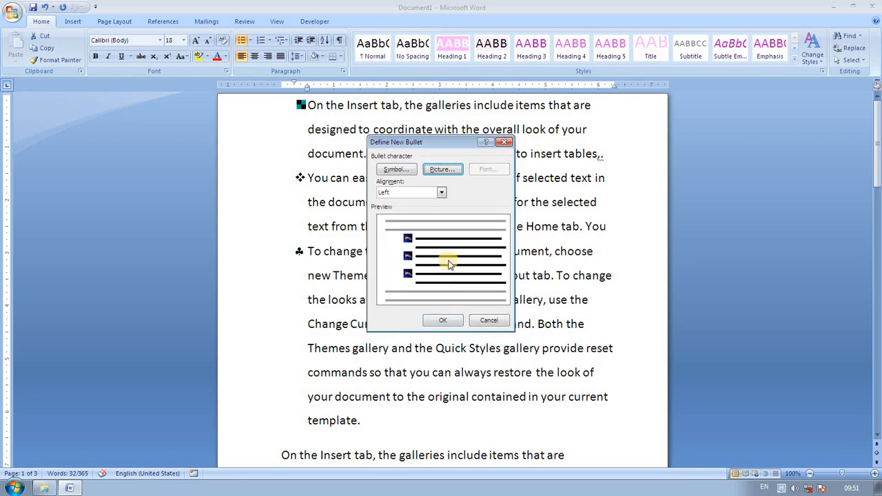
pyautogui.click(444, 318)
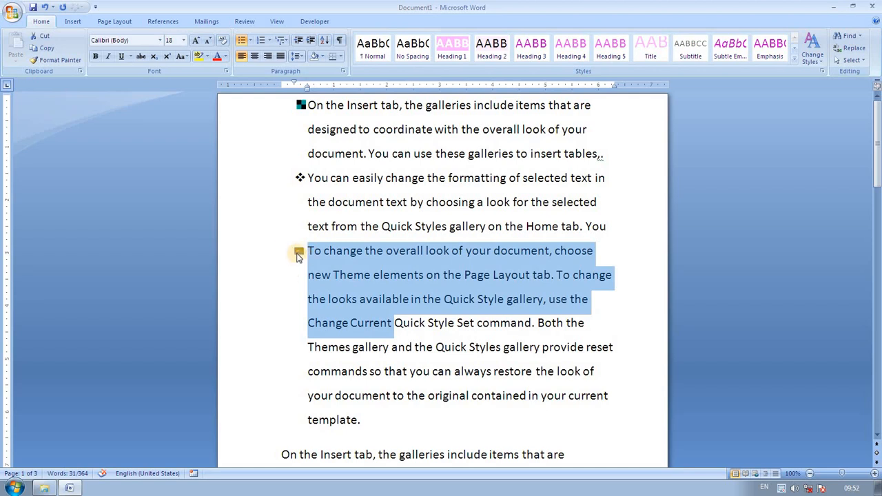
# Try Centered alignment in the third paragraph's bullet definition, set it back to Left, and accept the definition
pyautogui.click(251, 41)
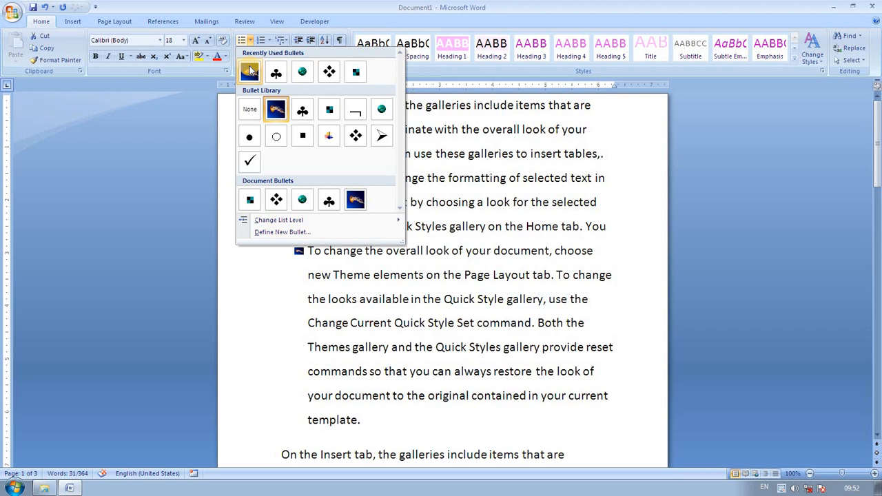
pyautogui.click(296, 232)
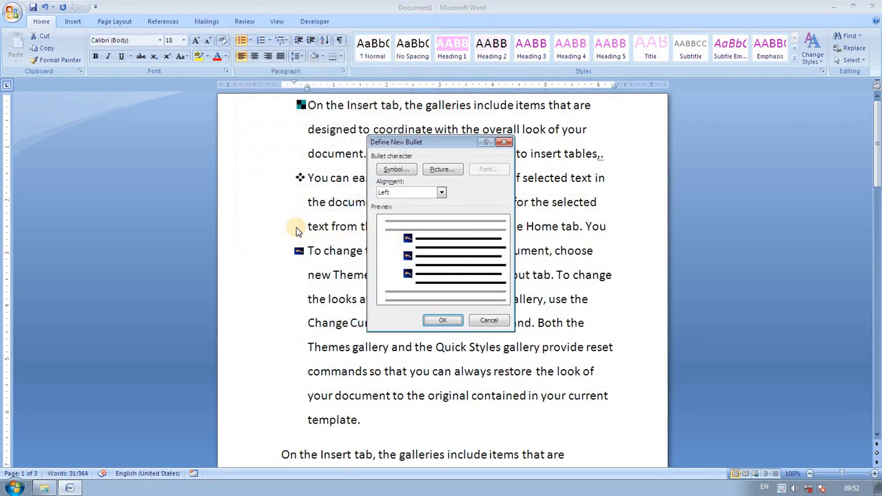
pyautogui.click(441, 194)
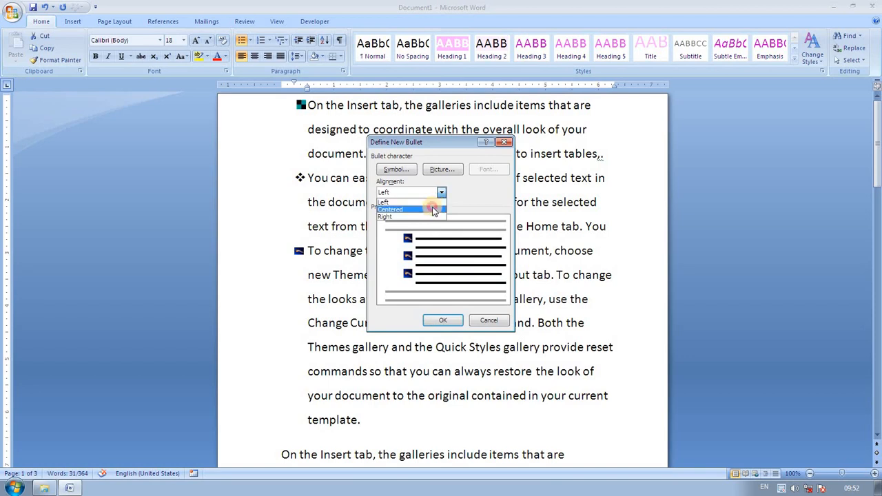
pyautogui.click(434, 210)
pyautogui.click(440, 195)
pyautogui.click(429, 204)
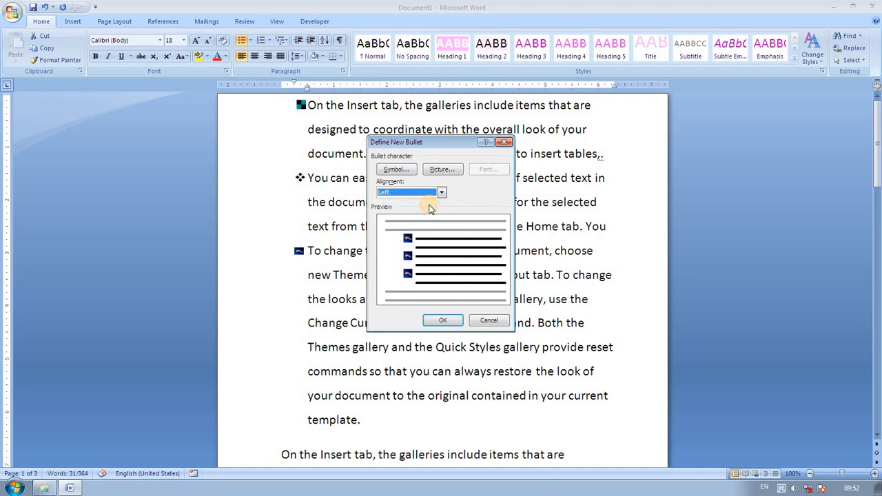
pyautogui.click(442, 320)
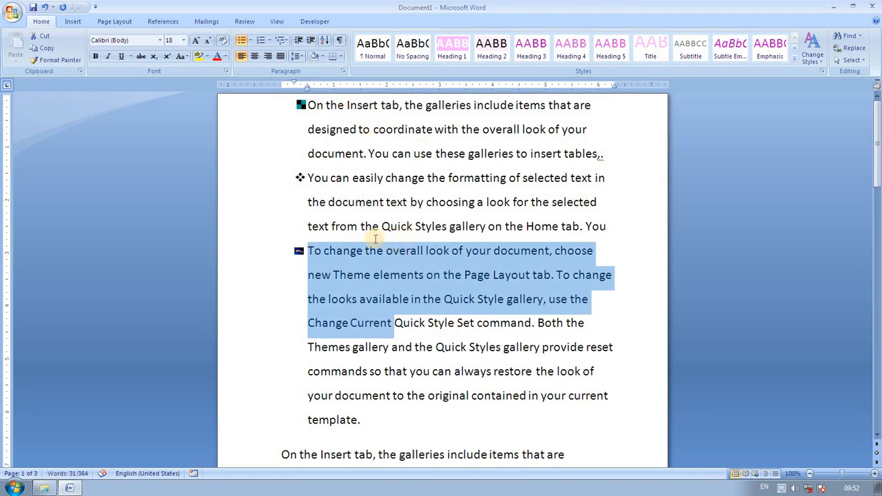
# Examine the Numbering Library formats alongside the Bullet Library for the third paragraph's closing lines
pyautogui.scroll(-1, 391, 313)
pyautogui.click(389, 297)
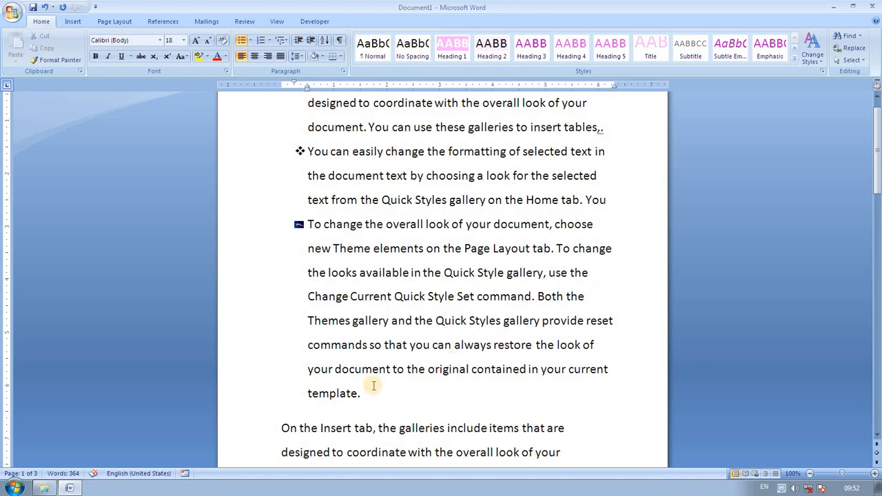
pyautogui.moveTo(353, 393); pyautogui.dragTo(315, 319)
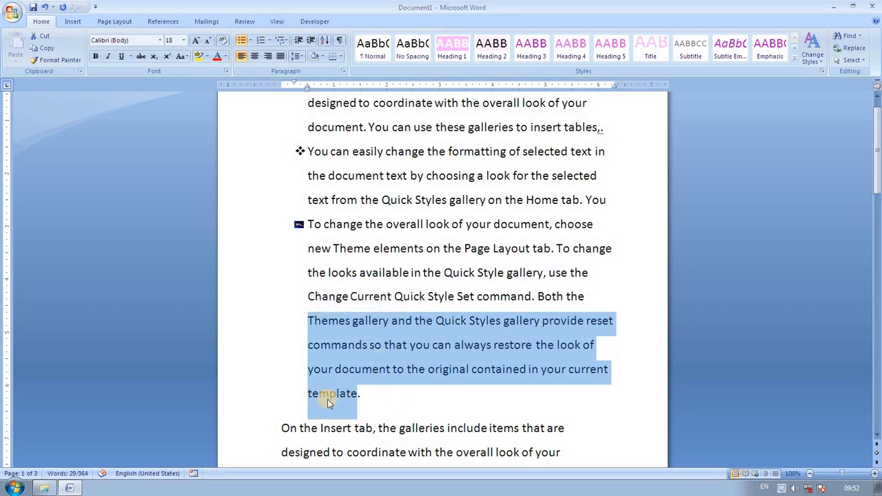
pyautogui.click(269, 41)
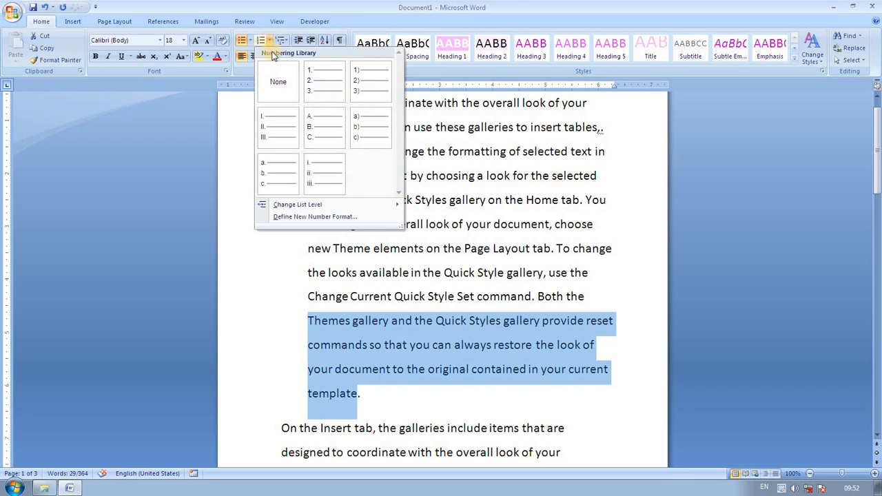
pyautogui.click(250, 43)
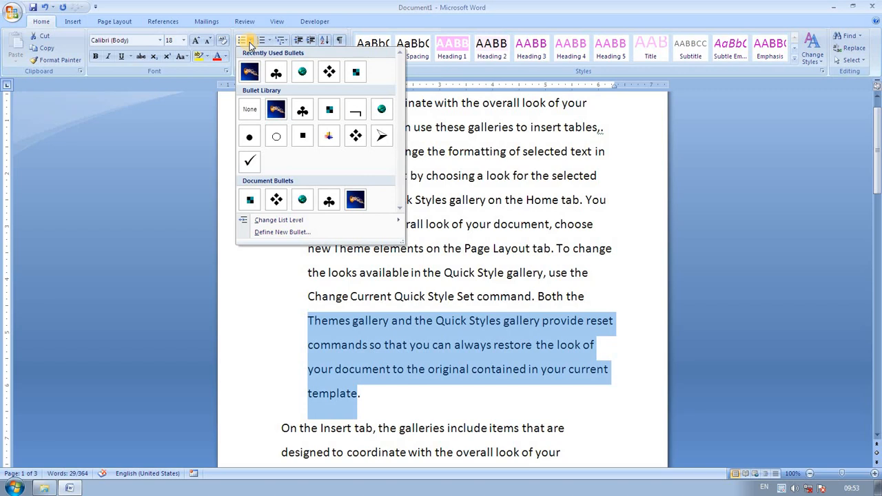
pyautogui.click(270, 41)
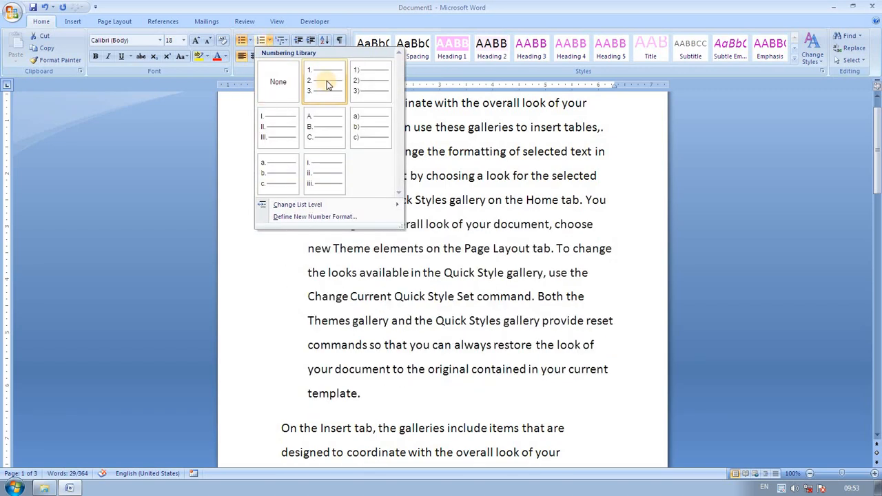
pyautogui.click(651, 229)
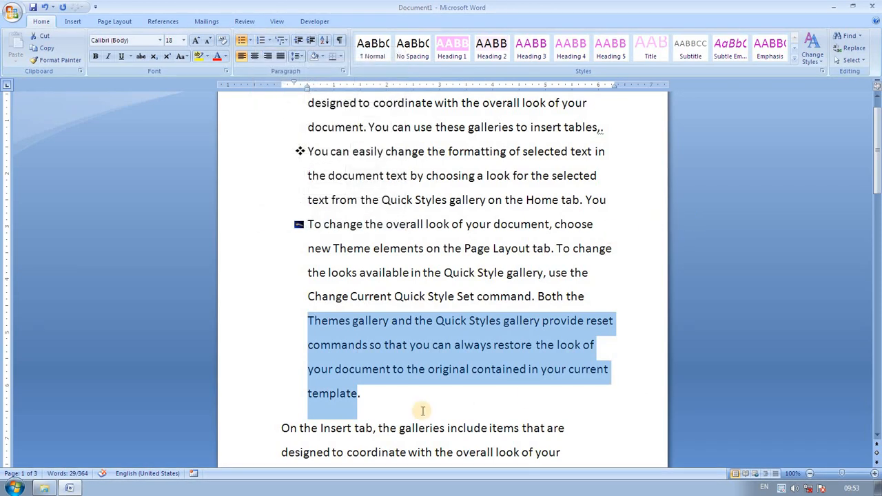
pyautogui.click(378, 402)
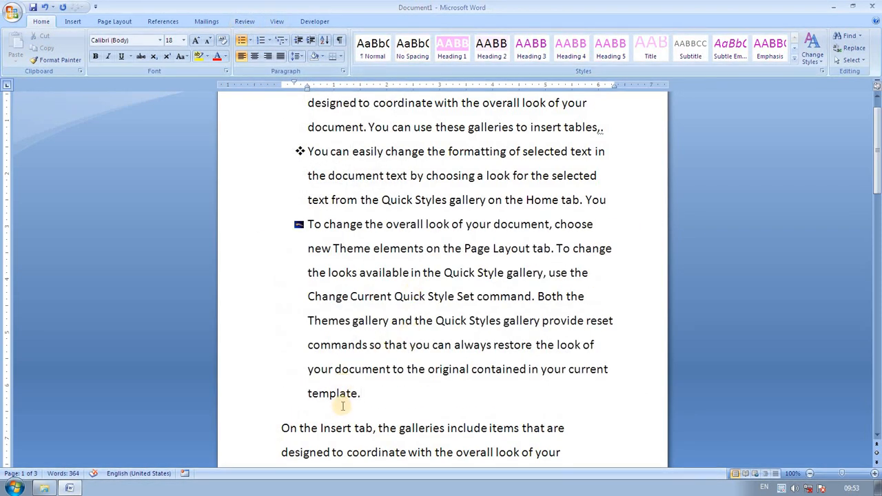
# Replace the bullets on all three bulleted paragraphs with the 1. 2. 3. numbering format
pyautogui.moveTo(359, 394); pyautogui.dragTo(307, 104)
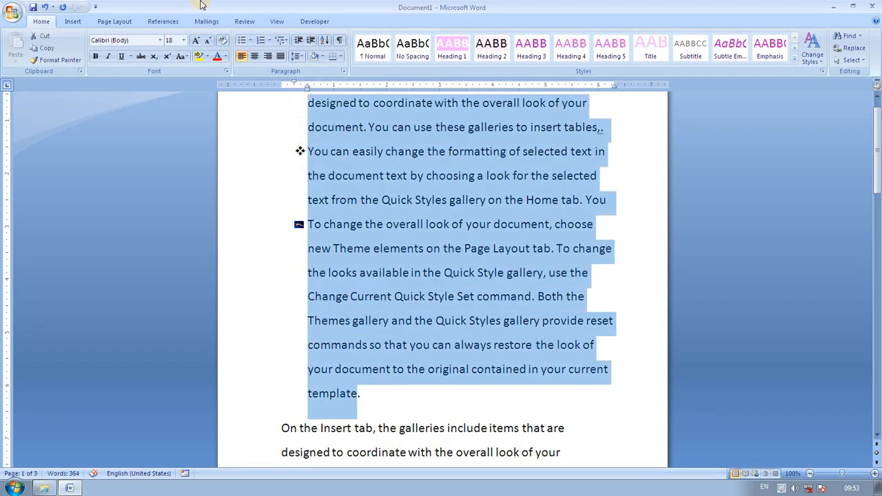
pyautogui.click(268, 41)
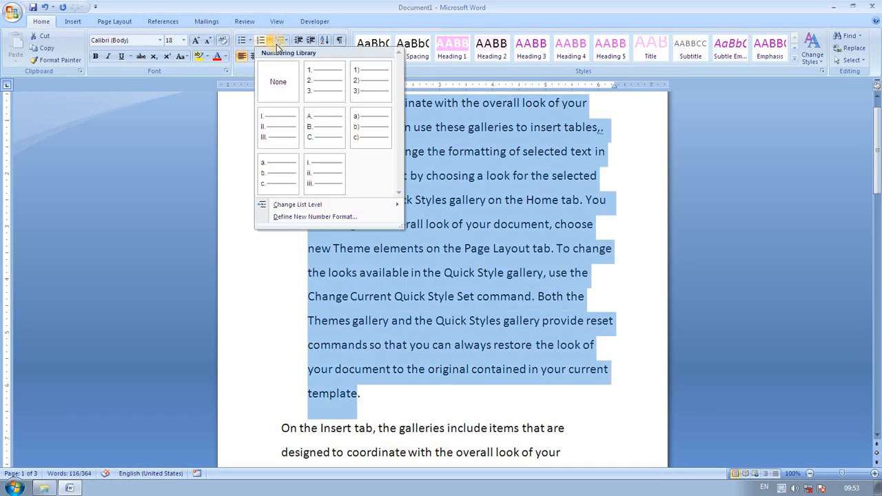
pyautogui.click(315, 72)
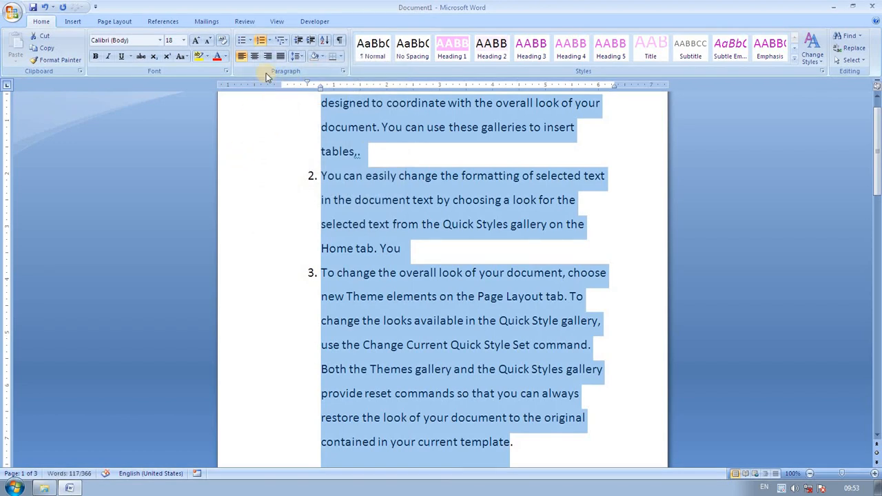
# Change the three-paragraph list to the 1) 2) 3) format and to uppercase Roman numerals I. II. III
pyautogui.click(268, 41)
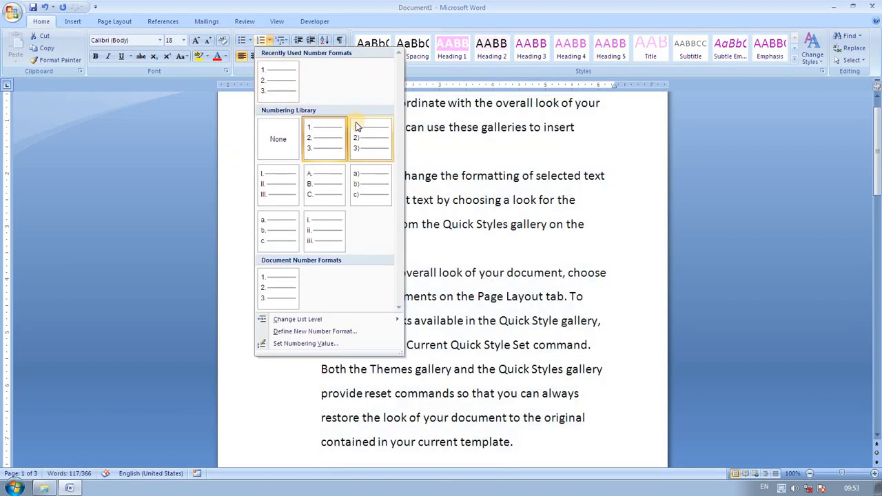
pyautogui.click(355, 124)
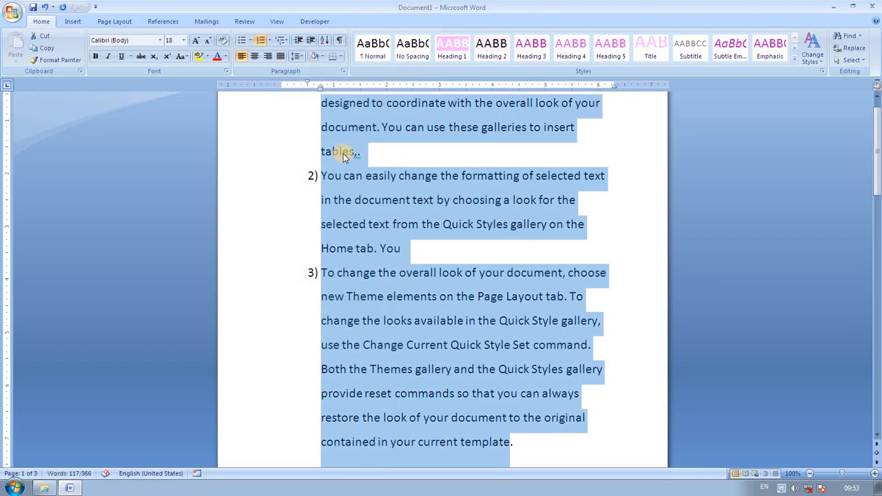
pyautogui.click(274, 42)
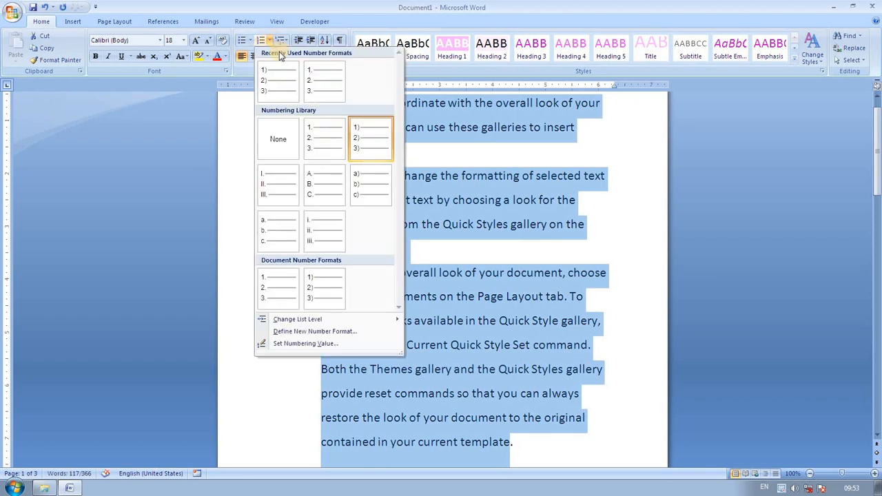
pyautogui.click(286, 178)
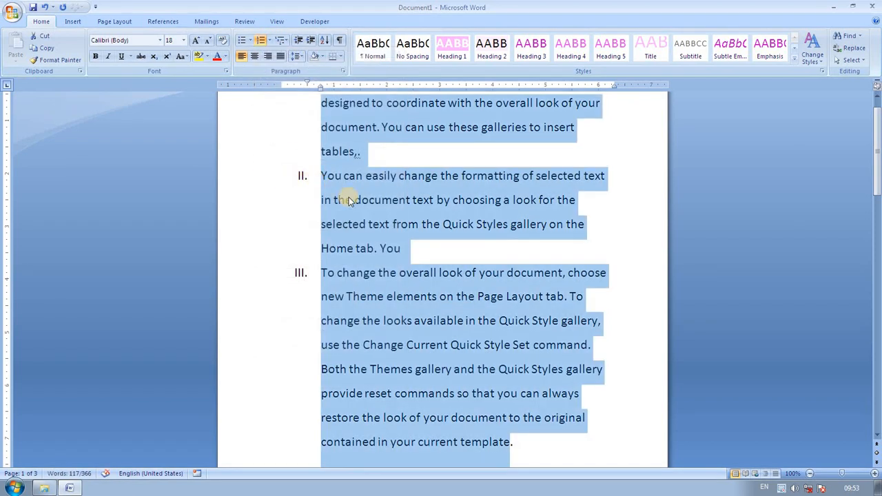
# Delete the third list item's last sentence, starting at "Both the Themes gallery"
pyautogui.click(486, 422)
pyautogui.moveTo(513, 442); pyautogui.dragTo(326, 390)
pyautogui.press('Delete')
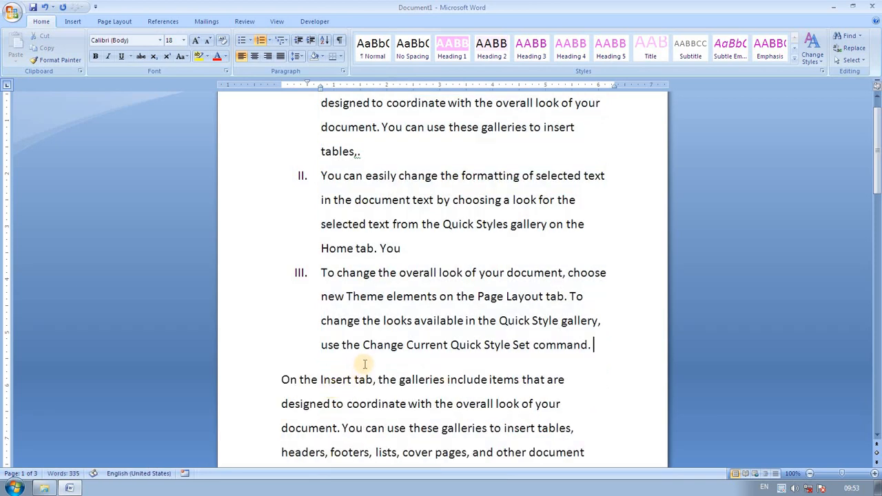
# Select all three list items and renumber them with capital letters A. B. C
pyautogui.scroll(1, 364, 363)
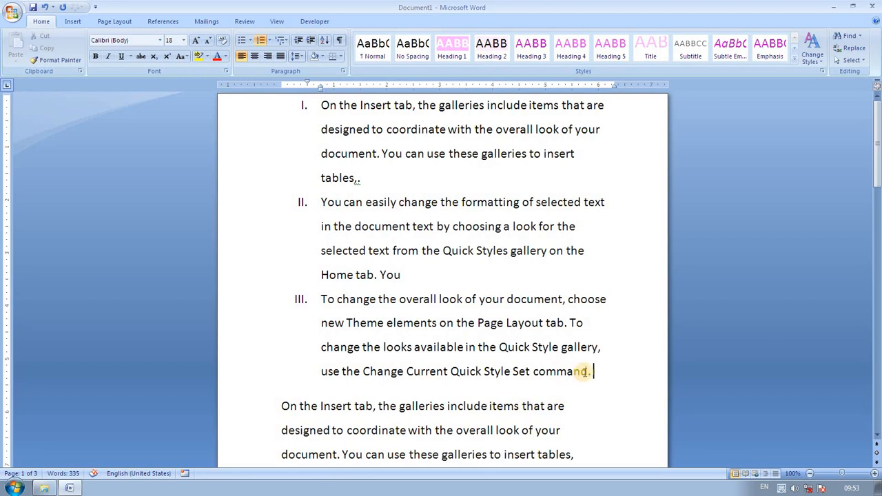
pyautogui.moveTo(585, 372); pyautogui.dragTo(246, 87)
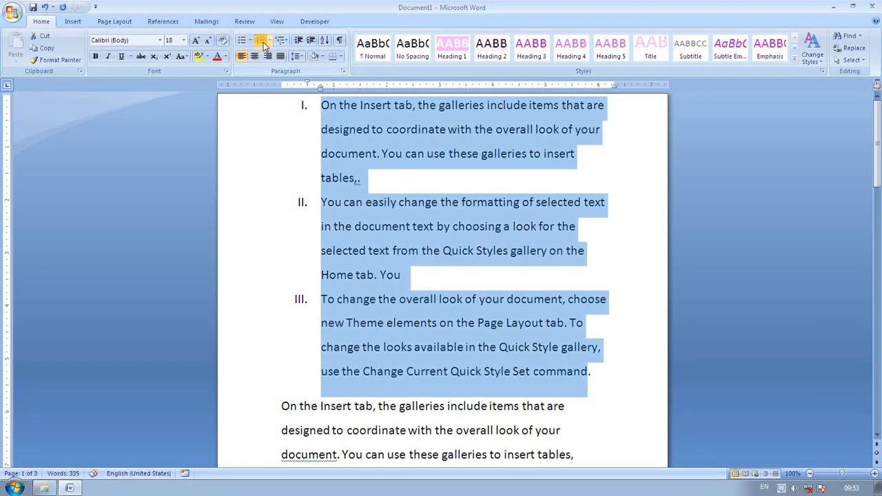
pyautogui.click(269, 42)
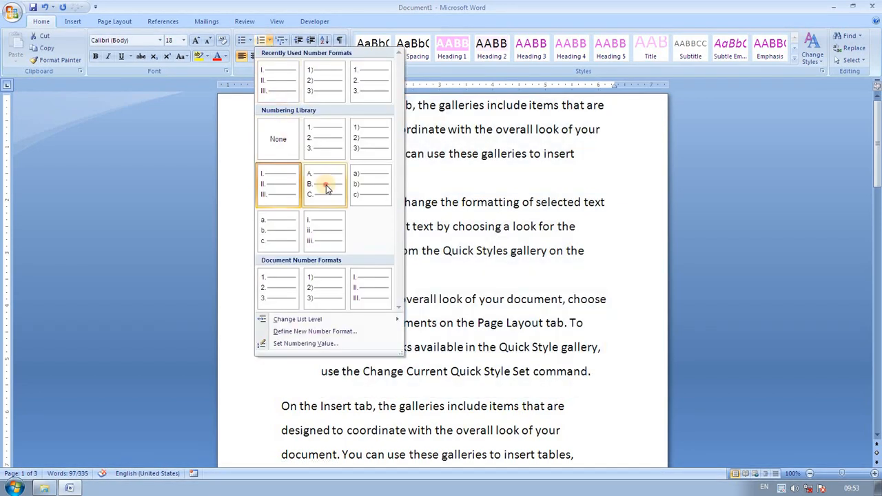
pyautogui.click(325, 186)
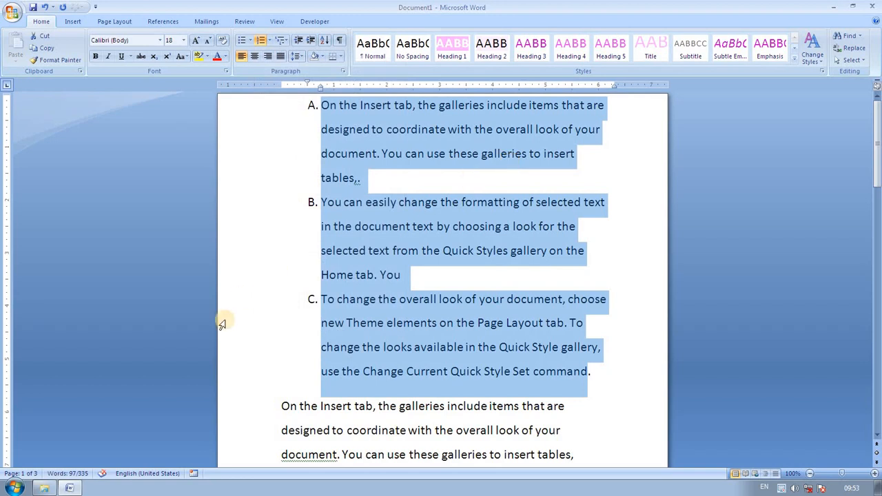
# Remove the numbering from the third list item alone and give it the a) b) c) format
pyautogui.click(314, 298)
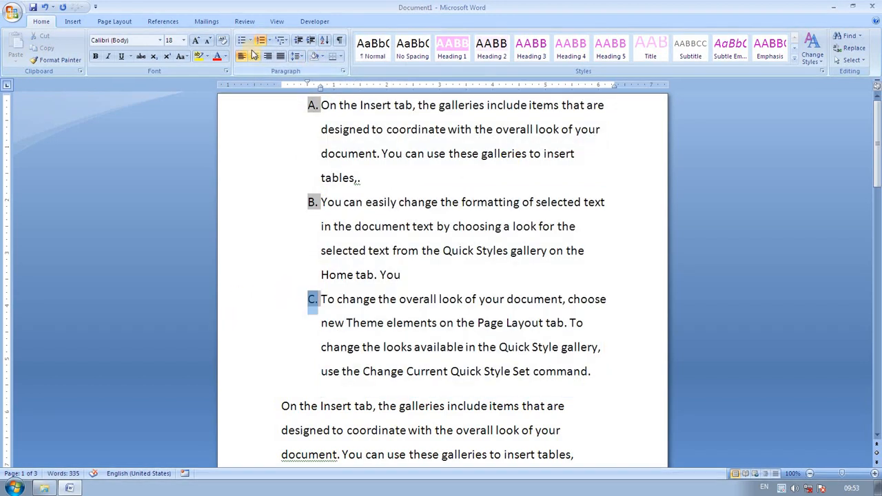
pyautogui.click(263, 41)
pyautogui.click(269, 42)
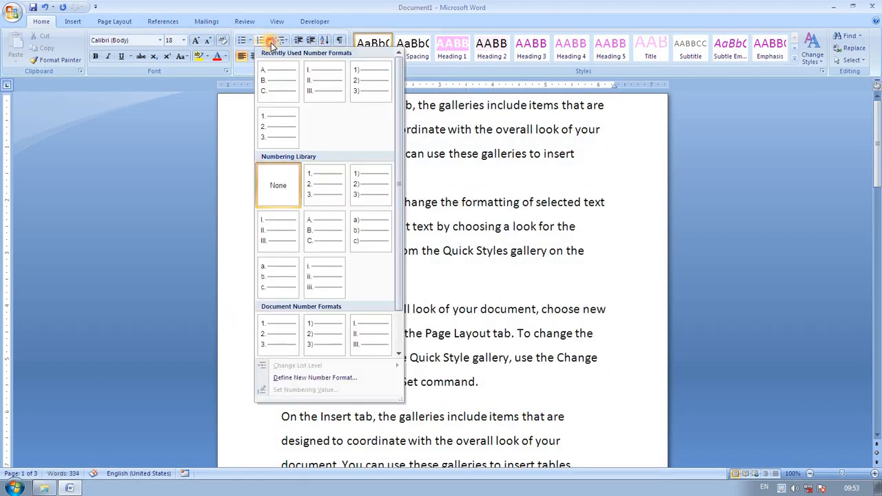
pyautogui.click(364, 221)
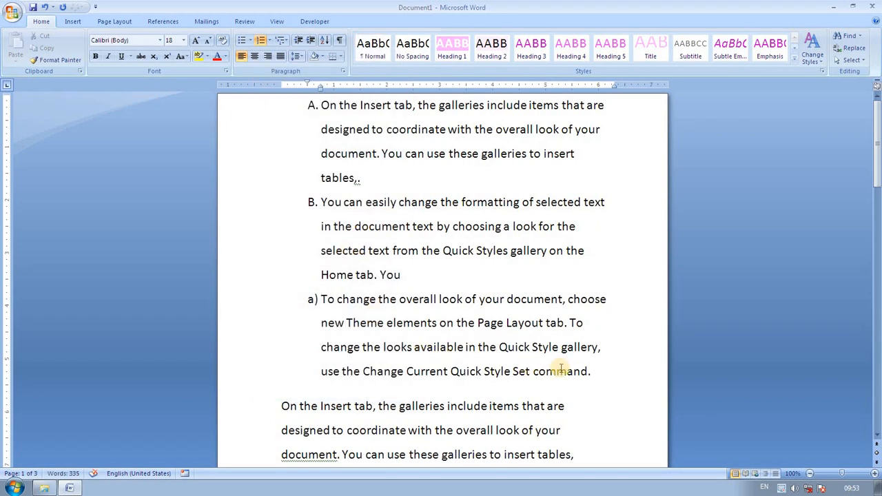
# Apply the a) b) c) numbering format to all three list items
pyautogui.click(591, 372)
pyautogui.moveTo(591, 372); pyautogui.dragTo(247, 108)
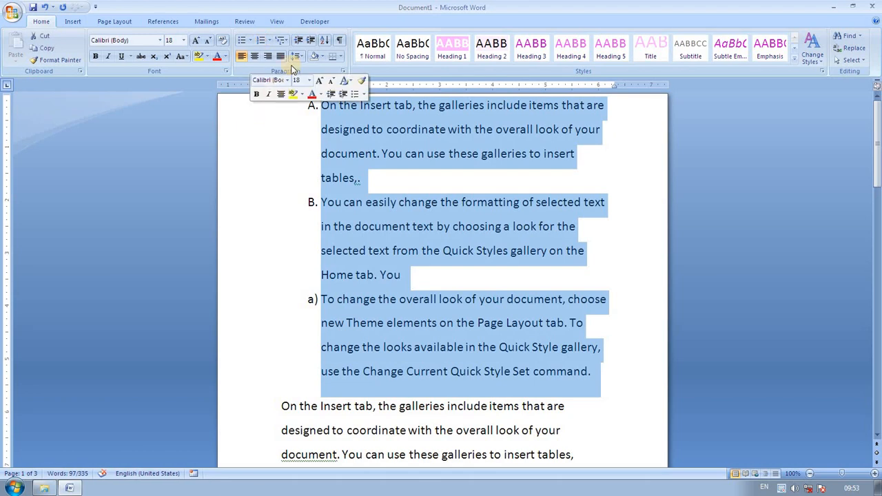
pyautogui.click(268, 40)
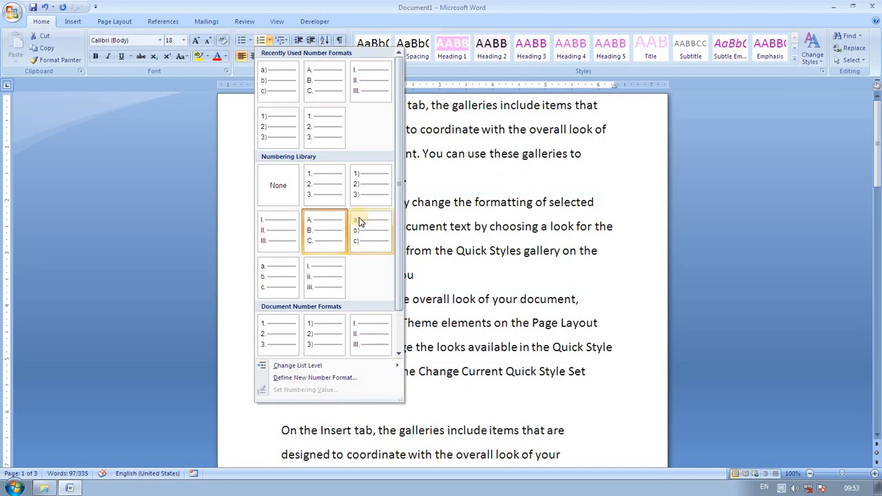
pyautogui.click(359, 221)
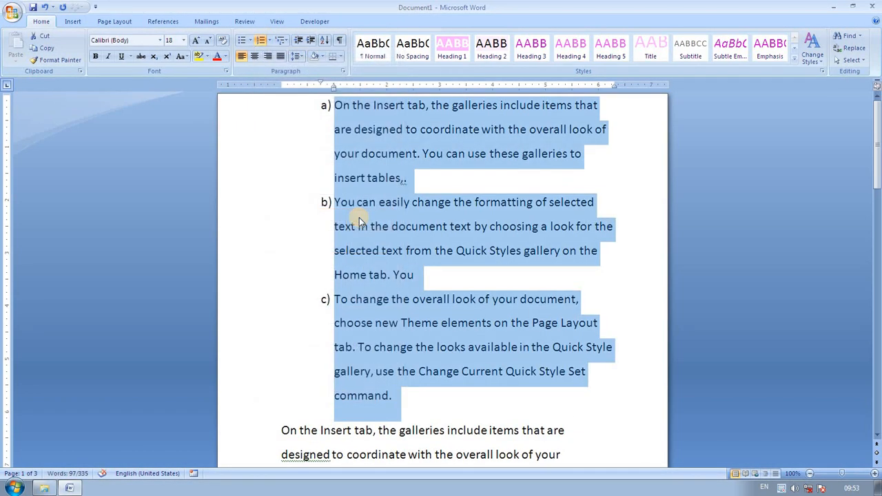
# Define a new number format for the three-item list using the Hindi letter style क, ख, ग with Left alignment
pyautogui.click(268, 40)
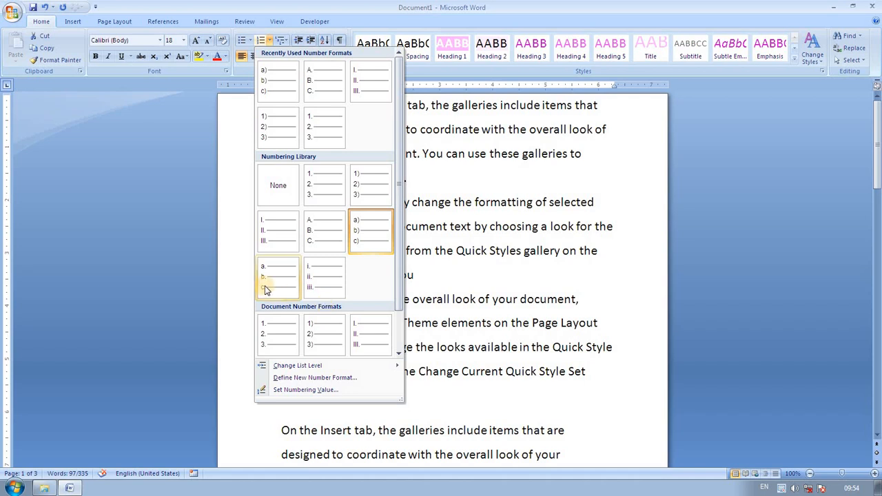
pyautogui.click(314, 382)
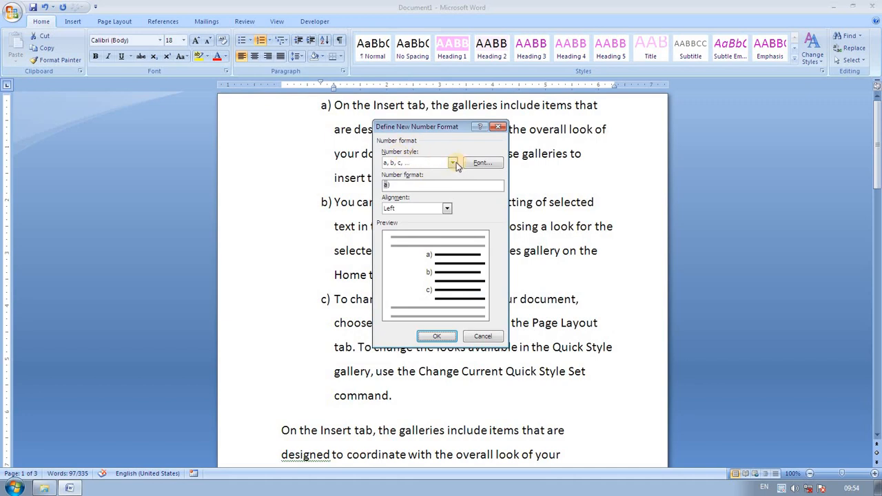
pyautogui.click(453, 163)
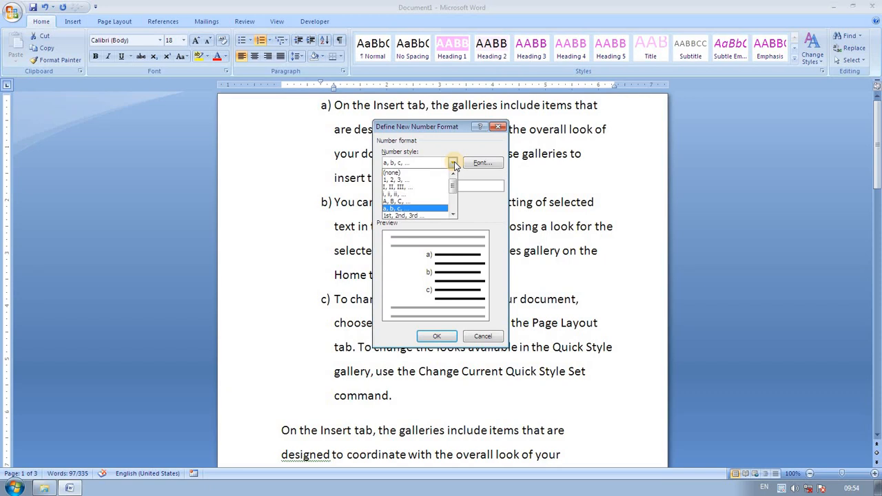
pyautogui.click(453, 216)
pyautogui.click(453, 215)
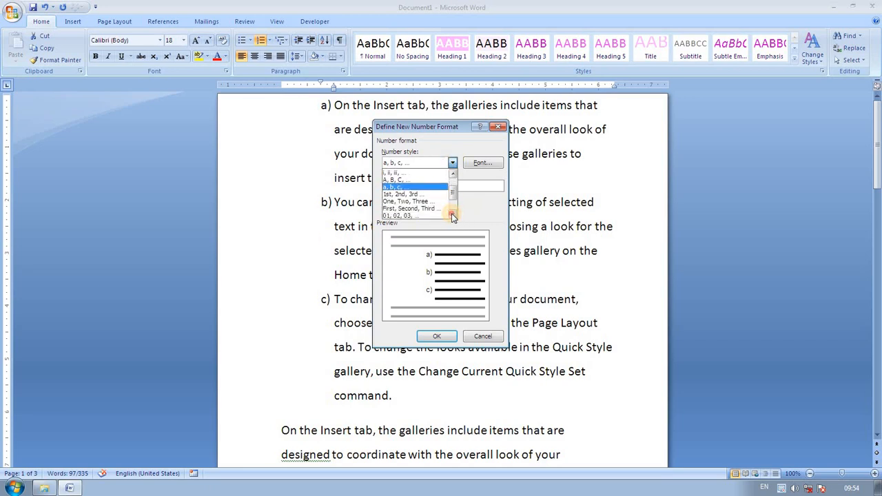
pyautogui.click(452, 215)
pyautogui.click(409, 216)
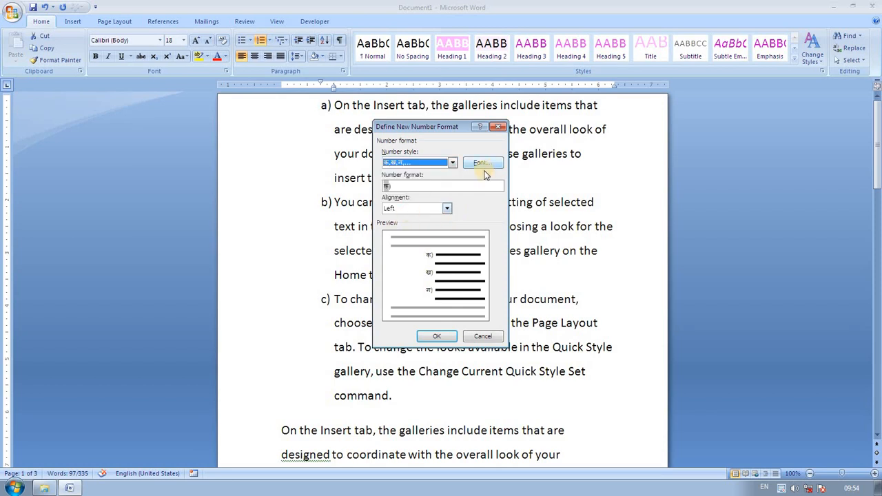
pyautogui.click(441, 336)
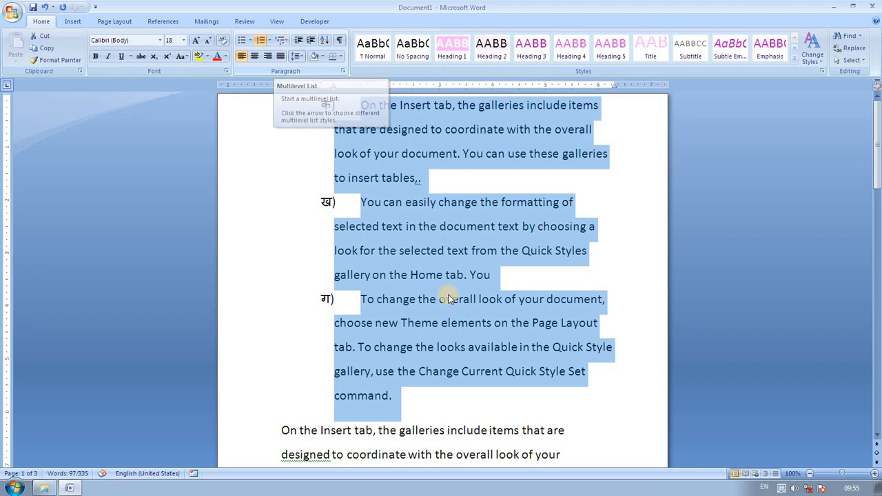
pyautogui.click(478, 202)
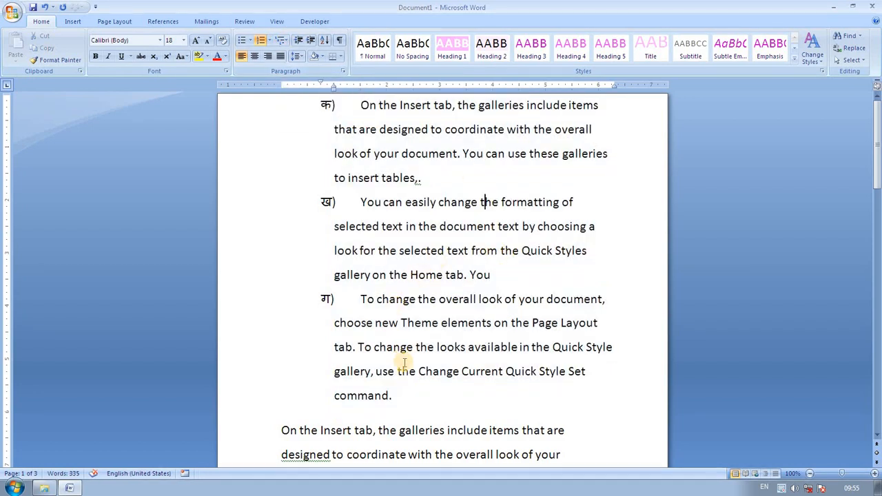
# Undo the list numbering changes made since the uppercase Roman numeral format
pyautogui.hotkey('ctrl', 'z')
pyautogui.hotkey('ctrl', 'z')
pyautogui.hotkey('ctrl', 'z')
pyautogui.hotkey('ctrl', 'z')
pyautogui.hotkey('ctrl', 'z')
pyautogui.hotkey('ctrl', 'z')
pyautogui.hotkey('ctrl', 'z')
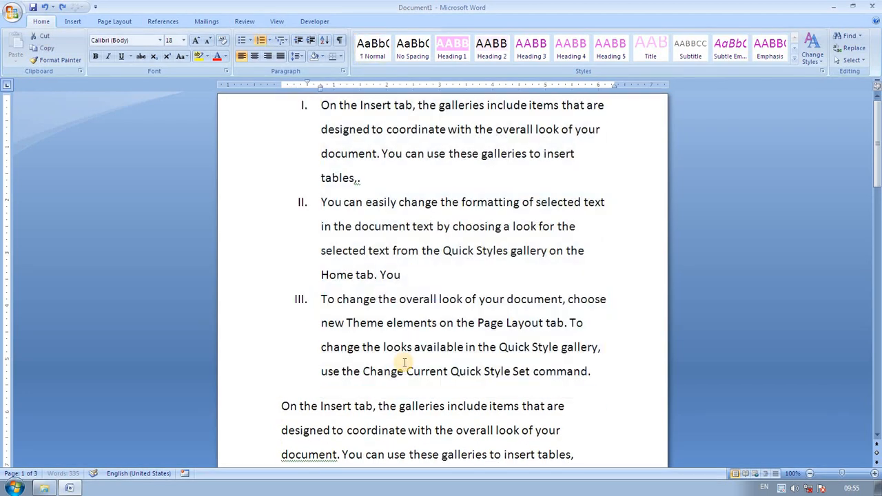
# Undo the remaining numbering along with the bullets and text deletions made in the second and third paragraphs
pyautogui.hotkey('ctrl', 'z')
pyautogui.hotkey('ctrl', 'z')
pyautogui.hotkey('ctrl', 'z')
pyautogui.hotkey('ctrl', 'z')
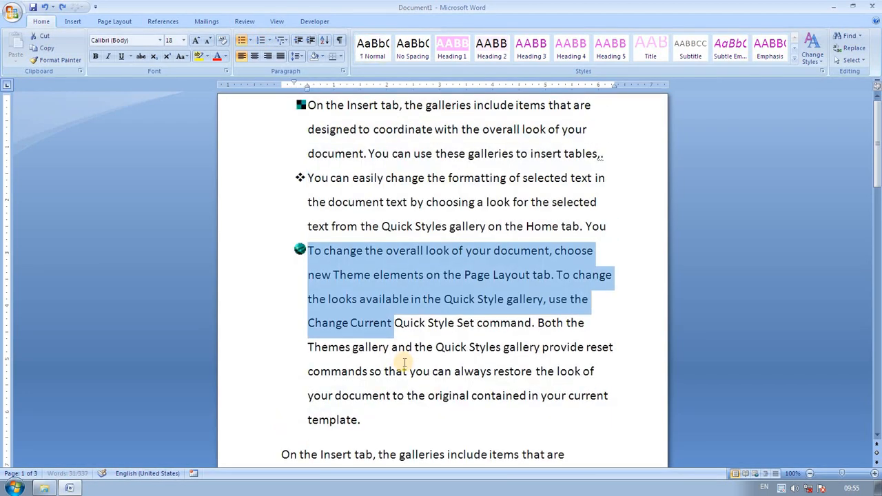
pyautogui.hotkey('ctrl', 'z')
pyautogui.hotkey('ctrl', 'z')
pyautogui.hotkey('ctrl', 'z')
pyautogui.hotkey('ctrl', 'z')
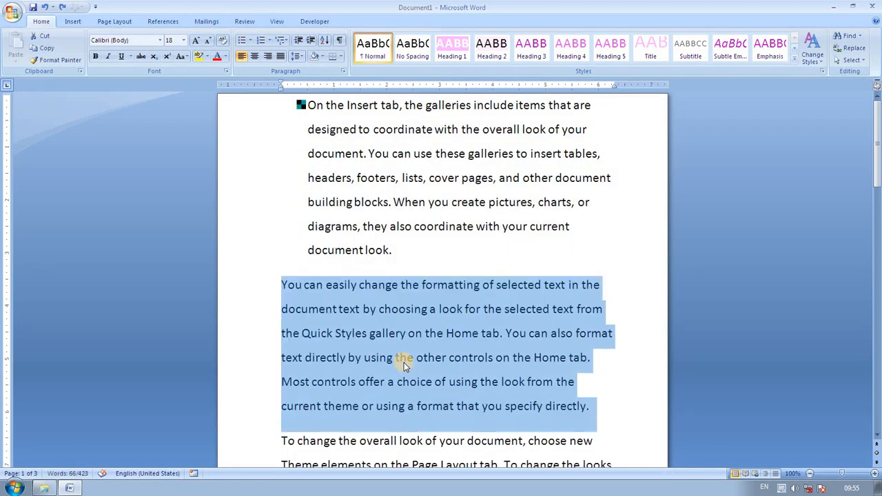
# Undo the remaining bullet formatting and the sample text generated from the =rand(4) line
pyautogui.hotkey('ctrl', 'z')
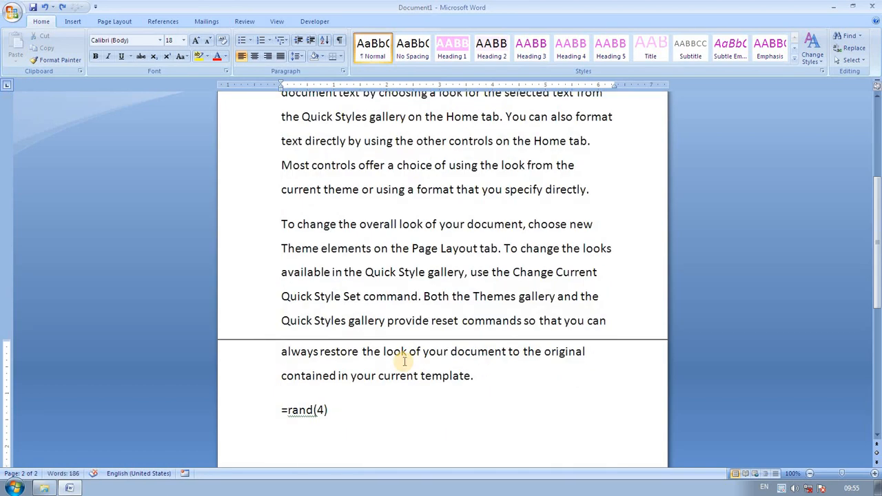
pyautogui.scroll(3, 405, 361)
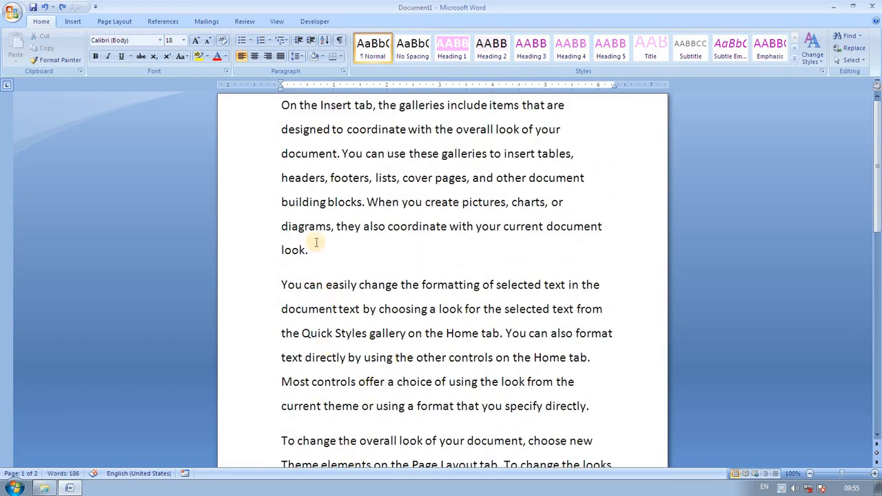
pyautogui.click(285, 108)
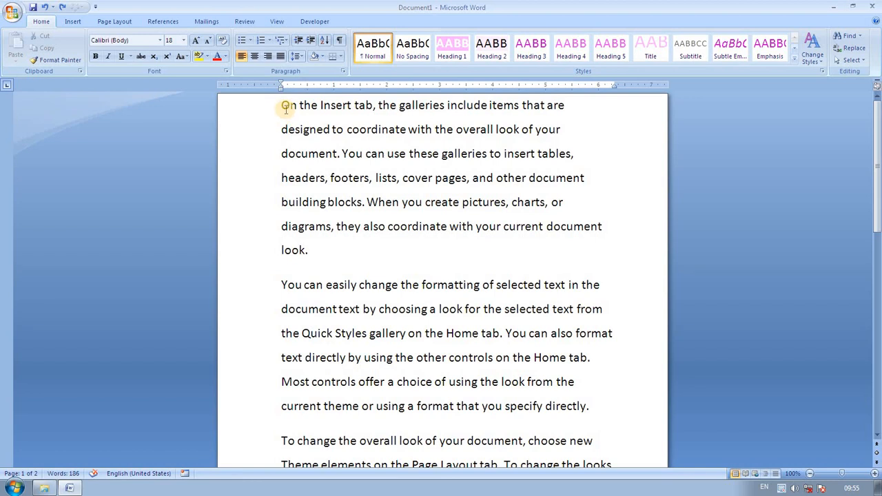
# Generate the sample paragraphs from the =rand(4) line again and add a line reading "Computer" below them
pyautogui.scroll(-10, 314, 254)
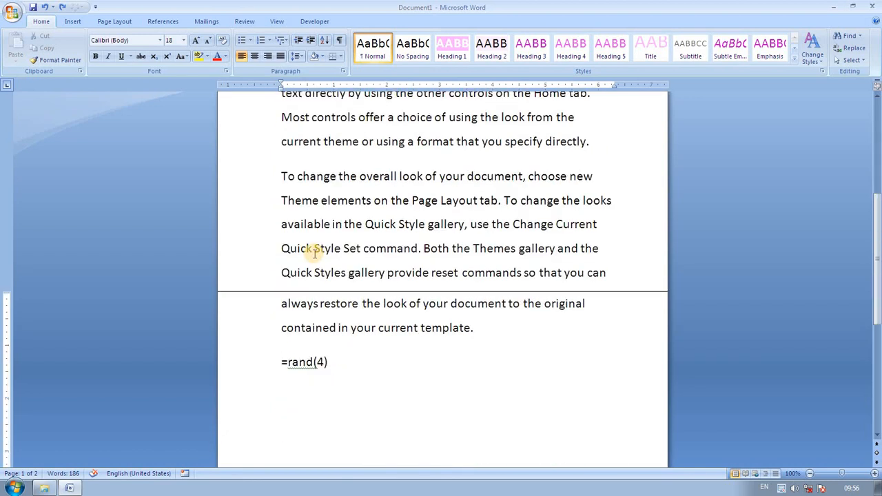
pyautogui.scroll(-2, 314, 254)
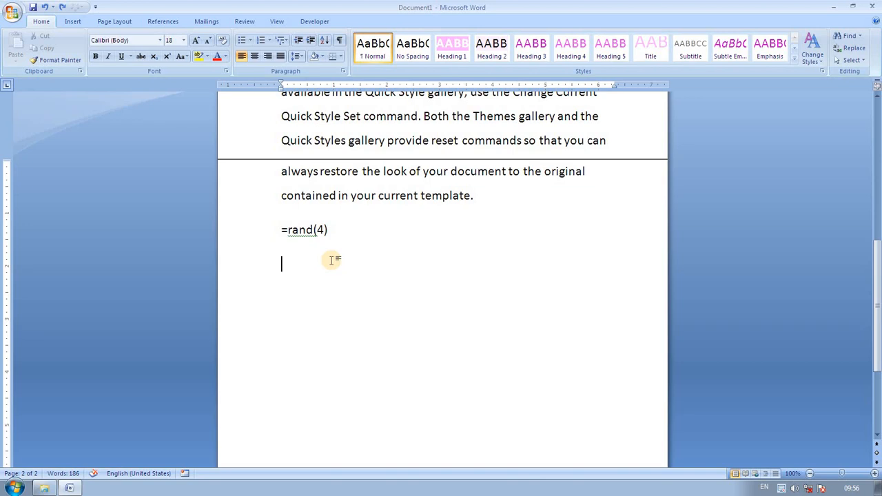
pyautogui.write('compu')
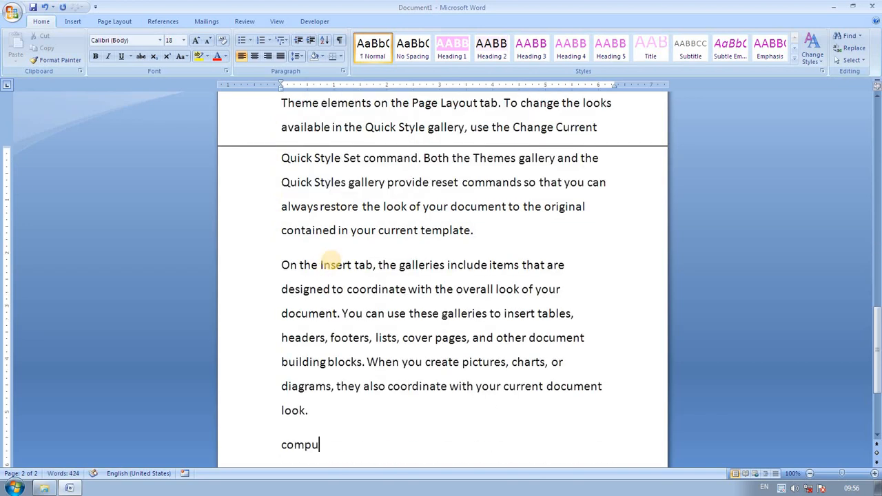
pyautogui.write('ter')
pyautogui.press('Return')
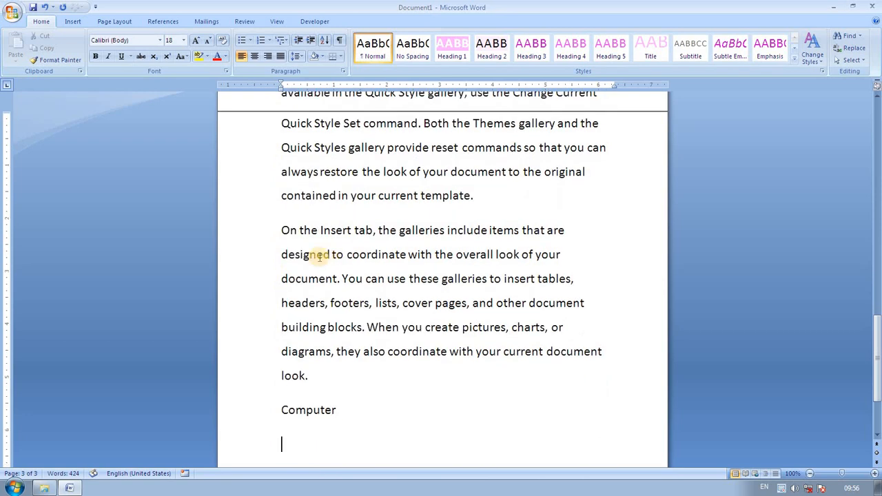
# Start a multilevel list in the 1., 1.1., 1.1.1. format below Computer with the first item "Partsofcomputer"
pyautogui.click(286, 41)
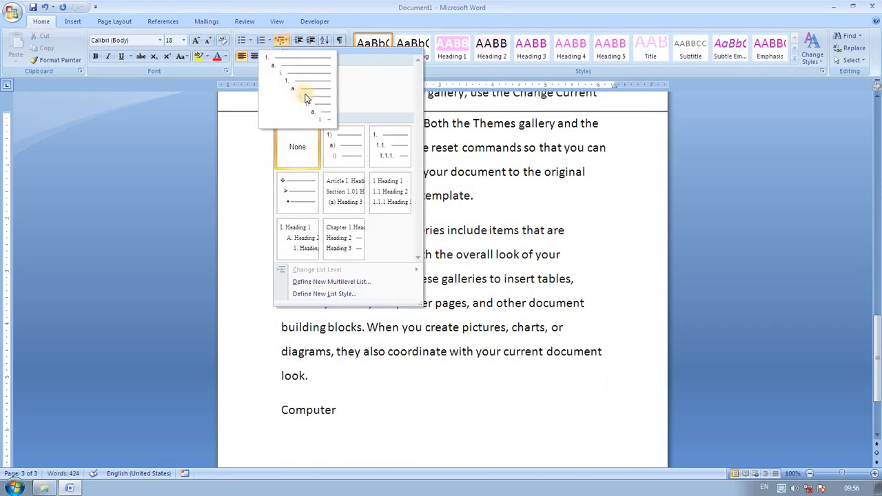
pyautogui.click(387, 137)
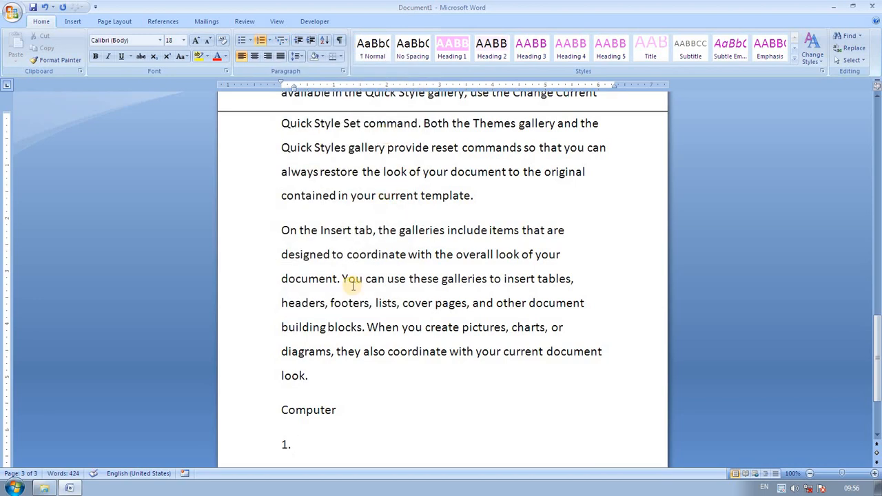
pyautogui.write('partsofcomputer')
pyautogui.press('Return')
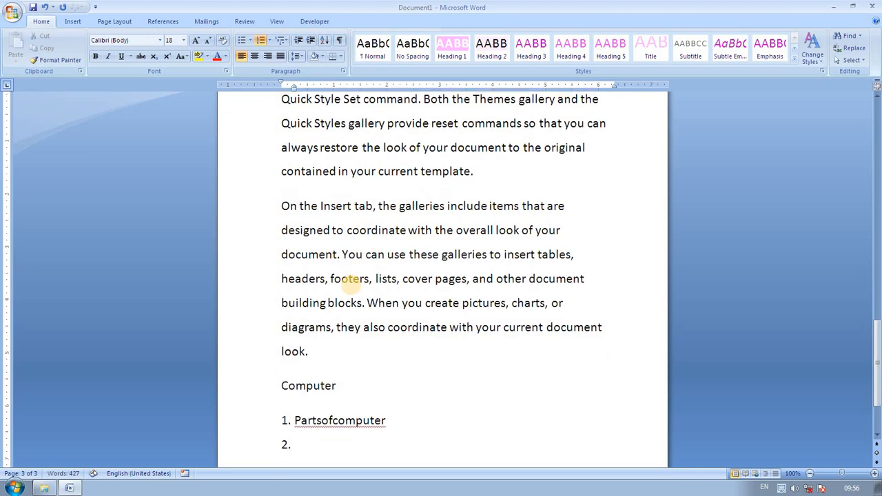
# Add the second-level items "Hardware" and "Software", and the third-level item "Componentsofcomputer" under Software
pyautogui.press('Tab')
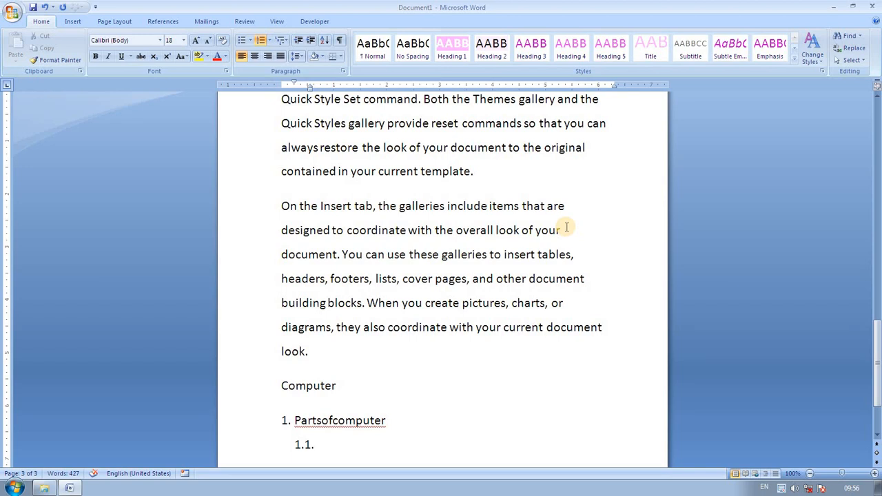
pyautogui.write('hard')
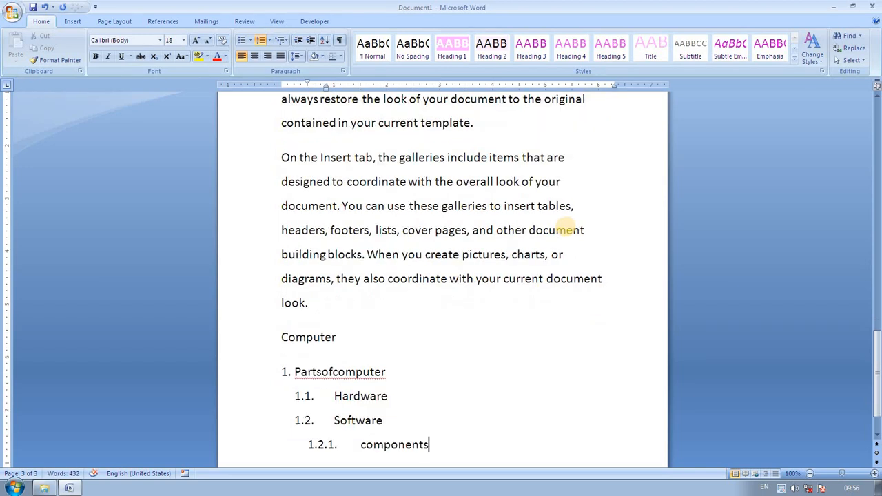
pyautogui.write('of')
pyautogui.press('BackSpace')
pyautogui.press('BackSpace')
pyautogui.write('ofcomputer')
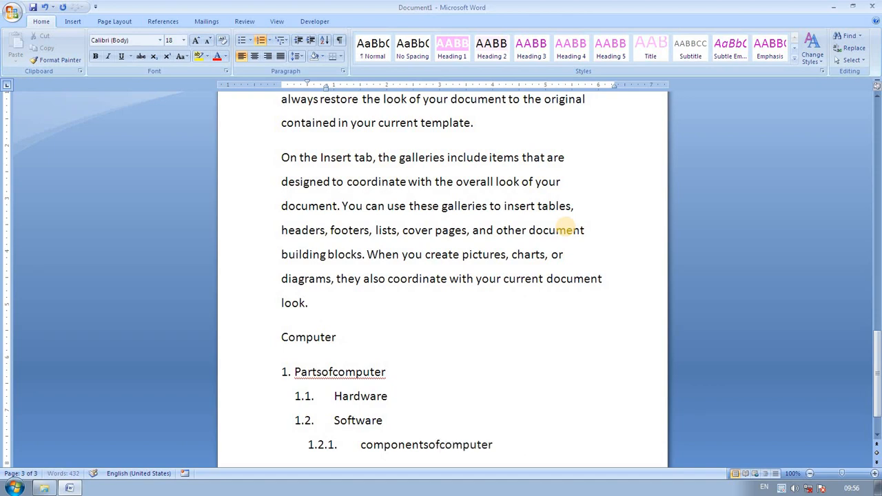
pyautogui.press('Left')
pyautogui.press('Left')
pyautogui.press('Left')
pyautogui.press('Left')
pyautogui.press('Left')
pyautogui.press('Left')
pyautogui.press('Left')
pyautogui.press('Left')
pyautogui.press('Right')
pyautogui.press('Right')
pyautogui.press('Right')
pyautogui.press('Right')
pyautogui.press('Right')
pyautogui.press('Right')
pyautogui.press('Right')
pyautogui.press('Right')
# Add the fourth-level items "Cpu", "Alu" and "Mu" under Componentsofcomputer
pyautogui.press('Return')
pyautogui.press('Tab')
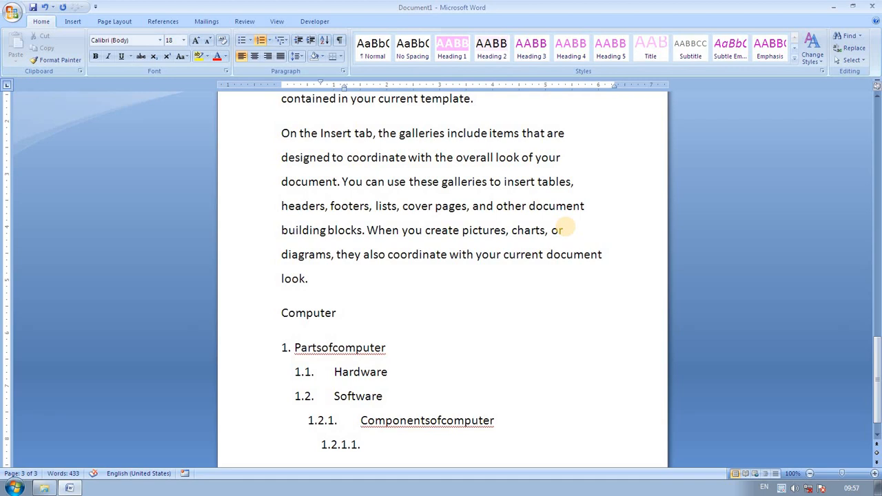
pyautogui.write('cpu')
pyautogui.press('Return')
pyautogui.write('a')
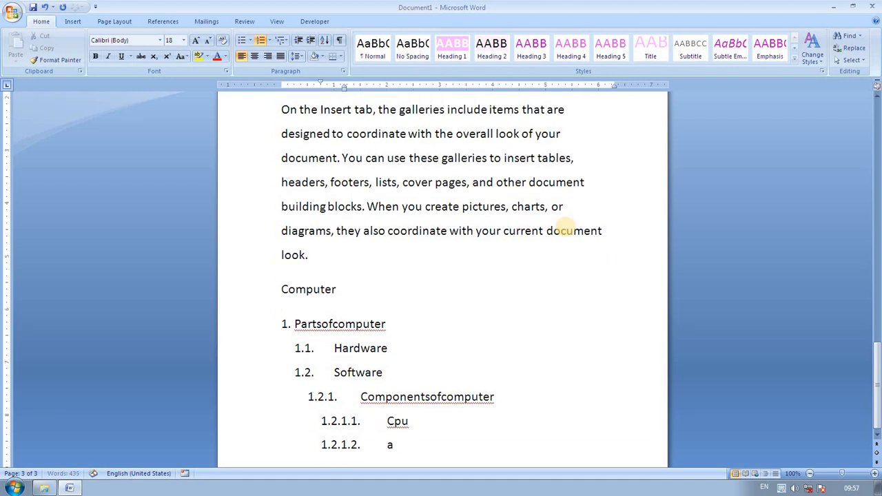
pyautogui.write('lu')
pyautogui.press('Return')
pyautogui.write('cpu')
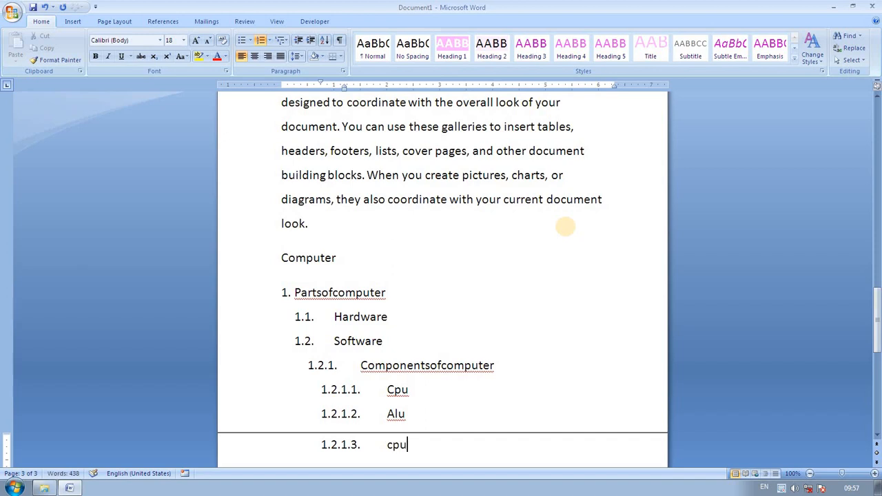
pyautogui.press('BackSpace')
pyautogui.press('BackSpace')
pyautogui.press('BackSpace')
pyautogui.write('Mu')
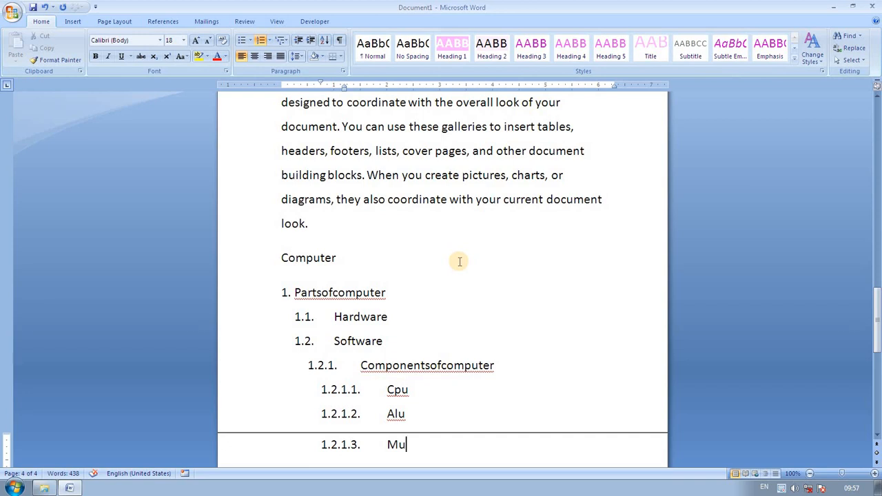
pyautogui.write('x')
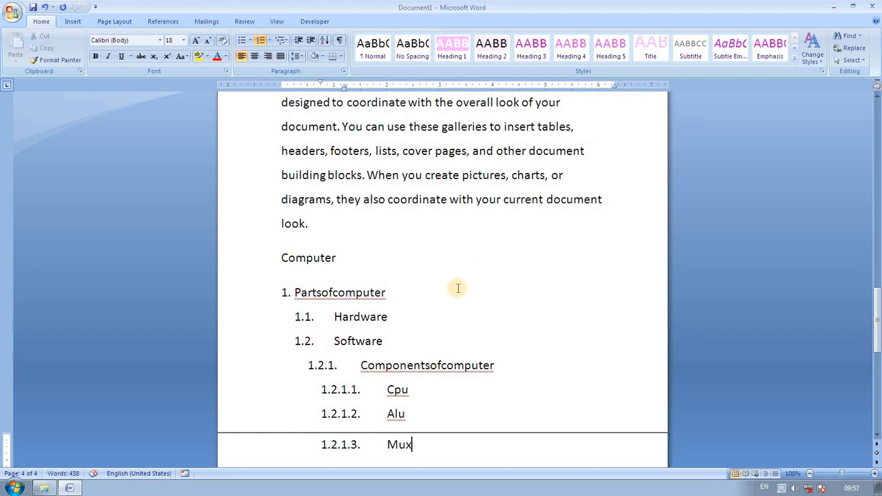
pyautogui.press('BackSpace')
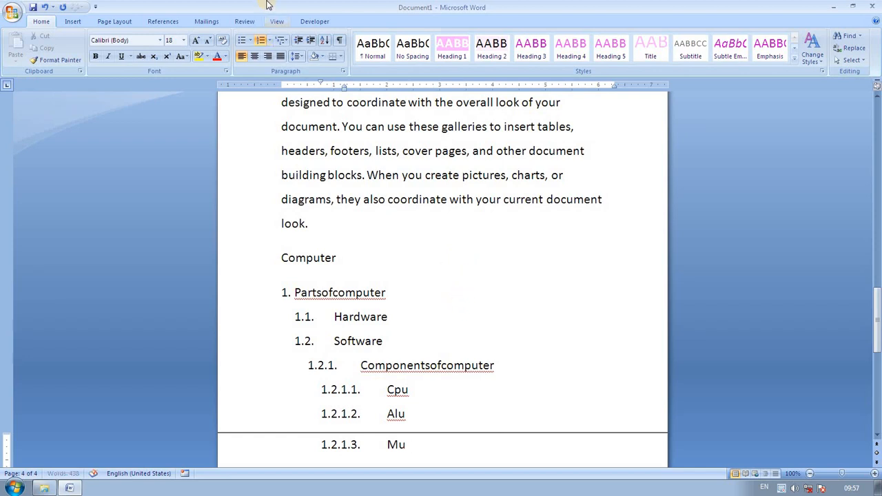
# Define a new list style named Style1 with the Hindi letter numbering क, ख, ग for the 1st level
pyautogui.click(286, 41)
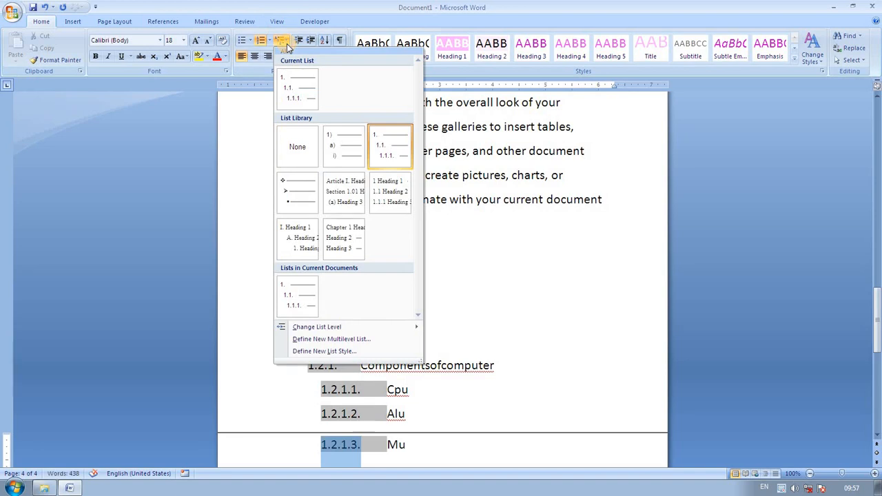
pyautogui.click(337, 351)
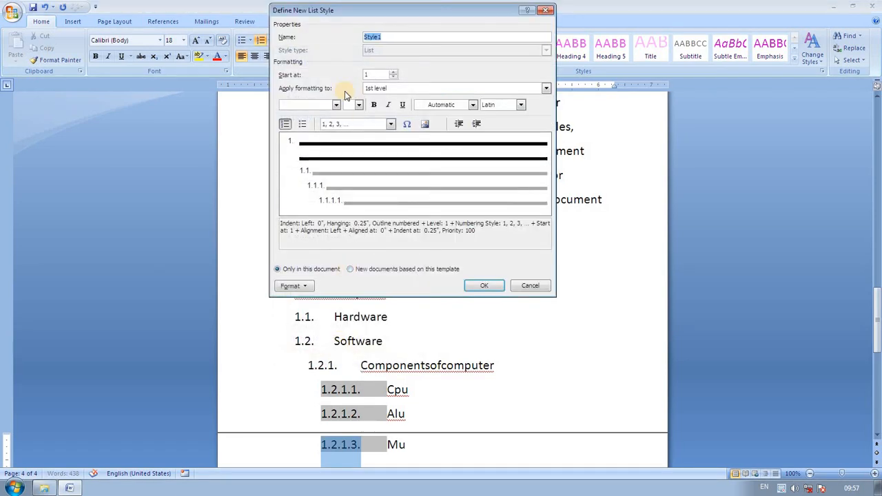
pyautogui.click(391, 125)
pyautogui.click(391, 168)
pyautogui.click(391, 168)
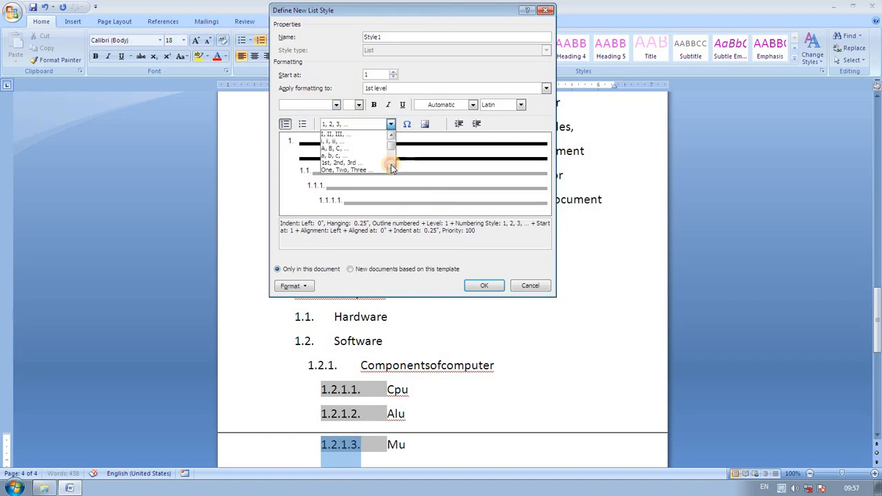
pyautogui.click(391, 168)
pyautogui.click(391, 168)
pyautogui.click(391, 168)
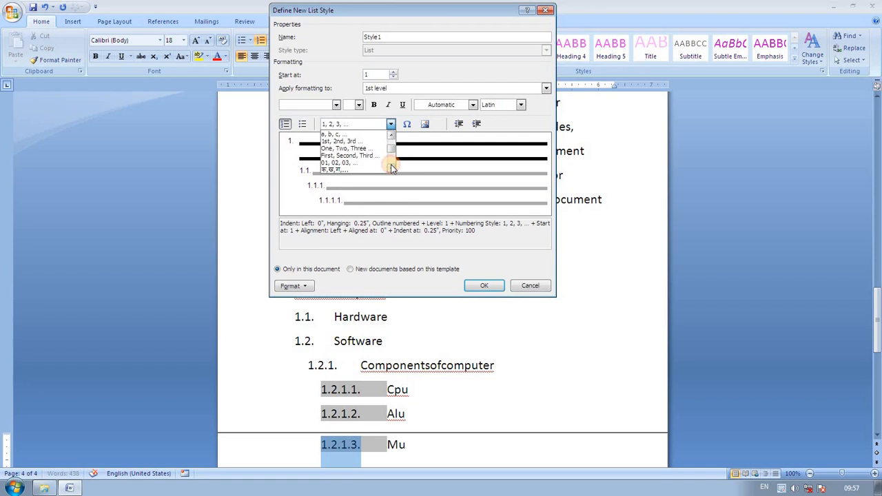
pyautogui.click(352, 171)
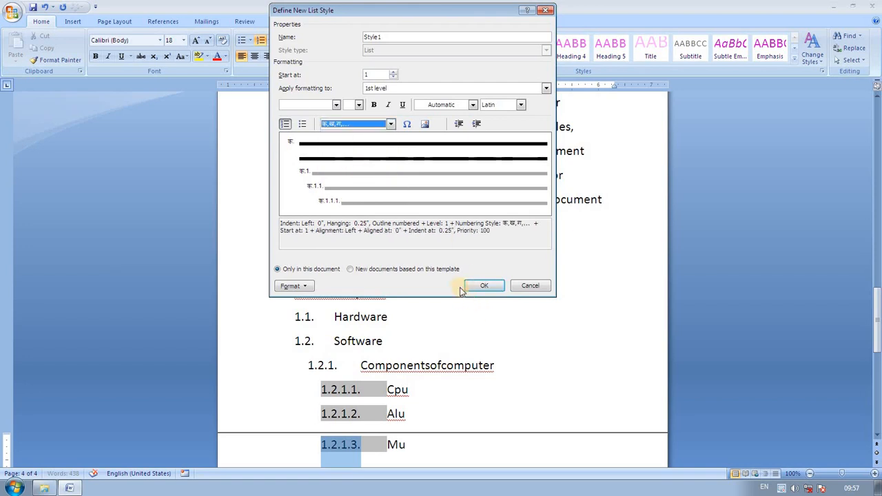
pyautogui.click(482, 285)
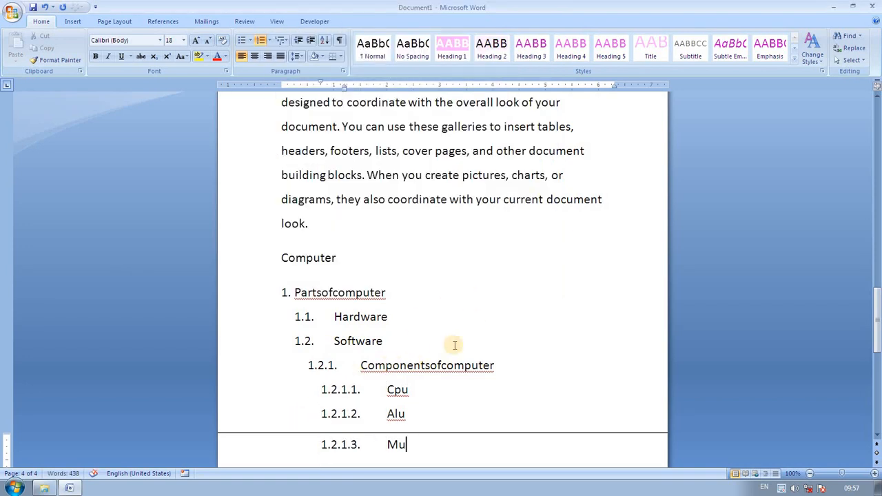
# Apply the Style1 list style to the computer parts multilevel list
pyautogui.click(287, 39)
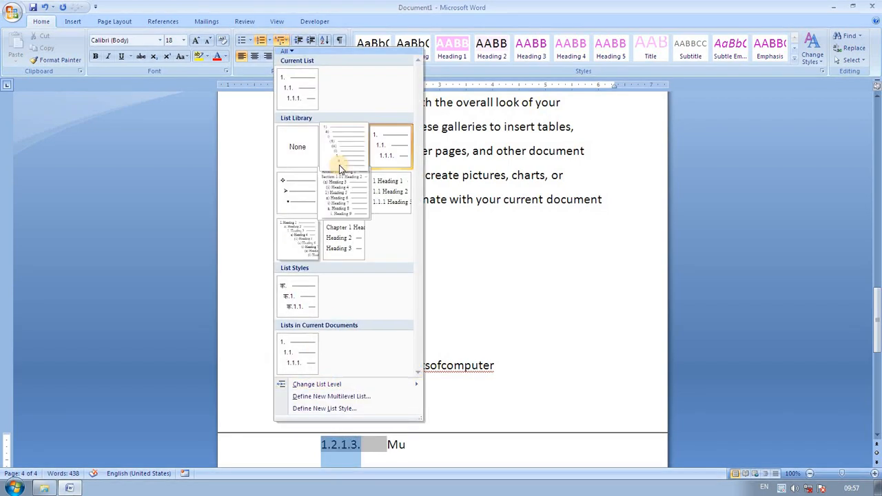
pyautogui.moveTo(294, 292)
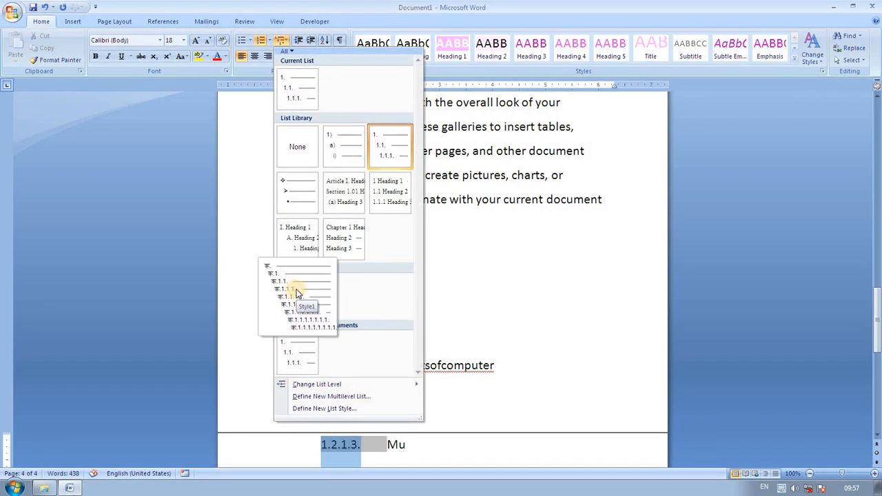
pyautogui.click(296, 292)
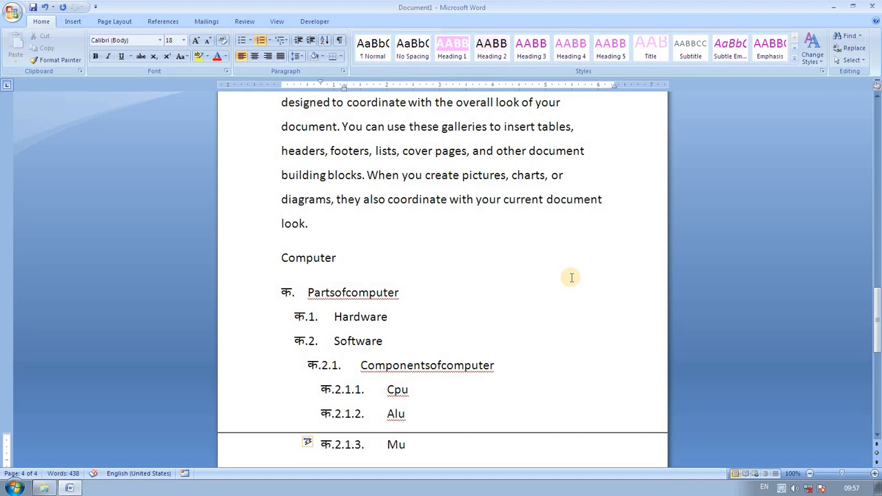
# Justify the last sample paragraph together with the Computer line and the whole multilevel list below it
pyautogui.scroll(1, 475, 207)
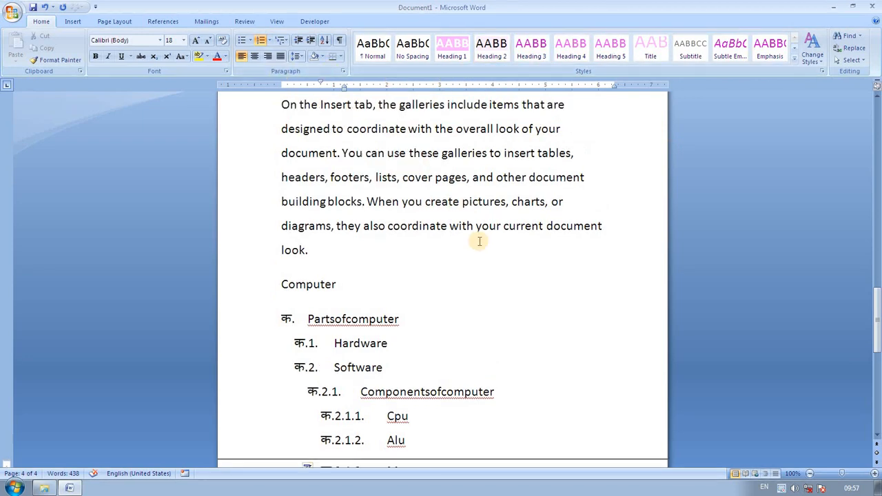
pyautogui.scroll(15, 479, 238)
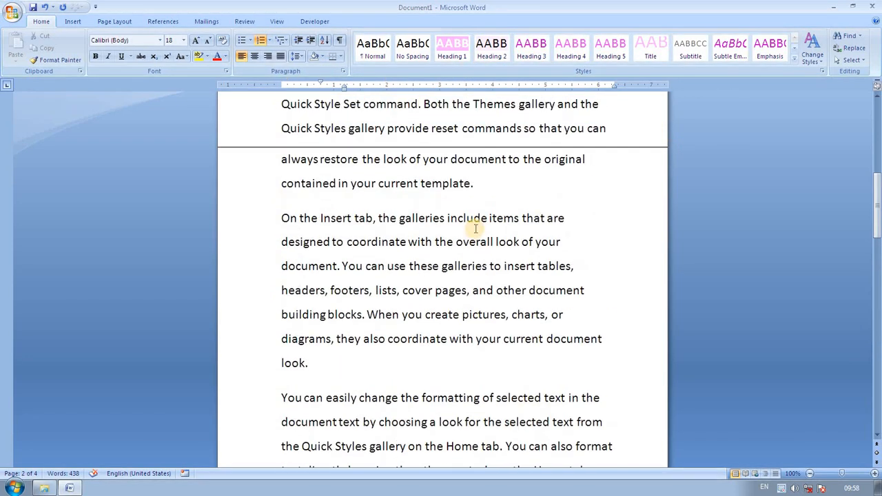
pyautogui.scroll(10, 475, 228)
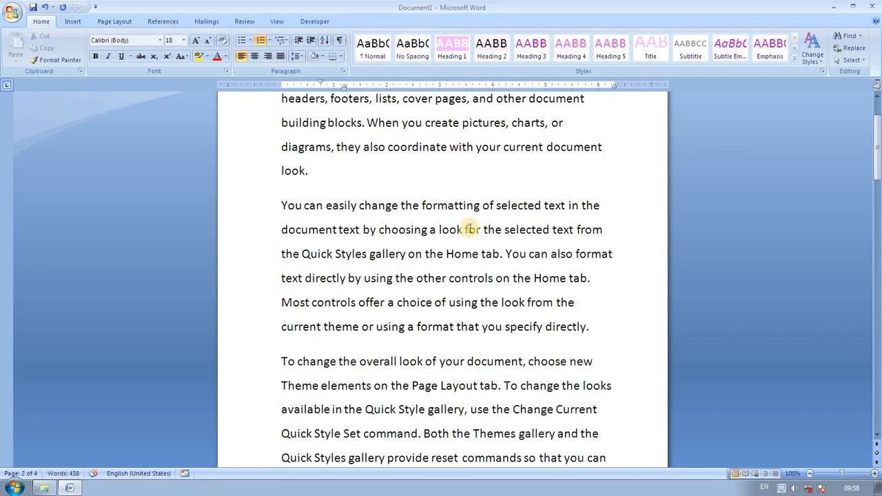
pyautogui.scroll(-20, 470, 229)
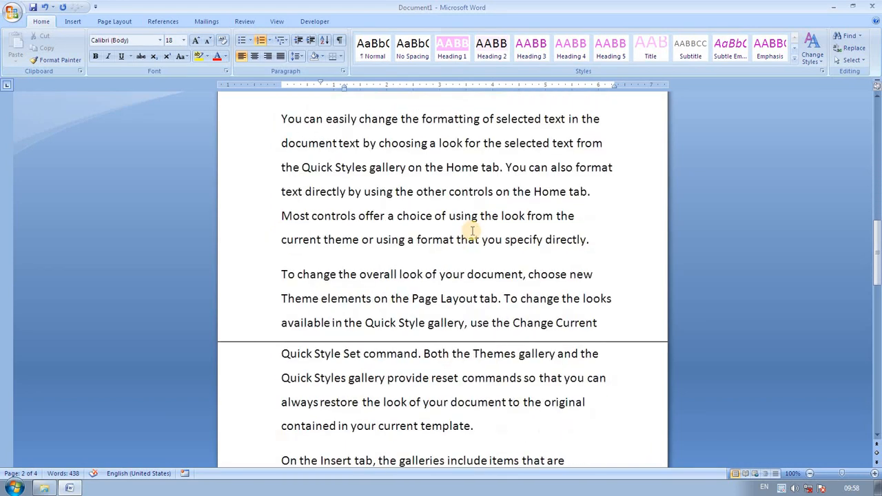
pyautogui.scroll(-15, 471, 231)
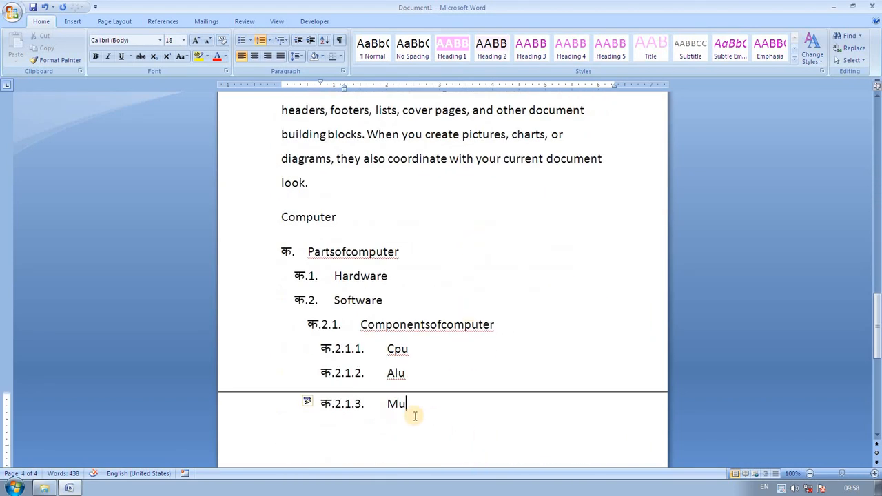
pyautogui.moveTo(415, 415); pyautogui.dragTo(280, 112)
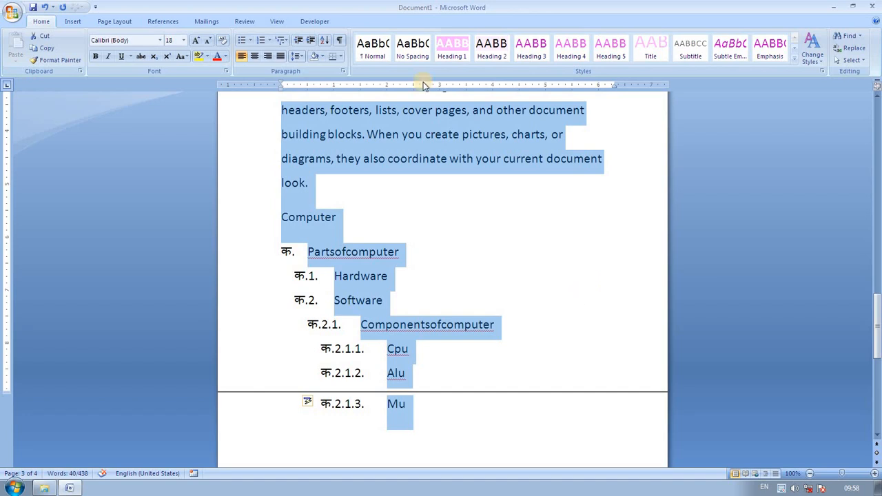
pyautogui.hotkey('ctrl', 'j')
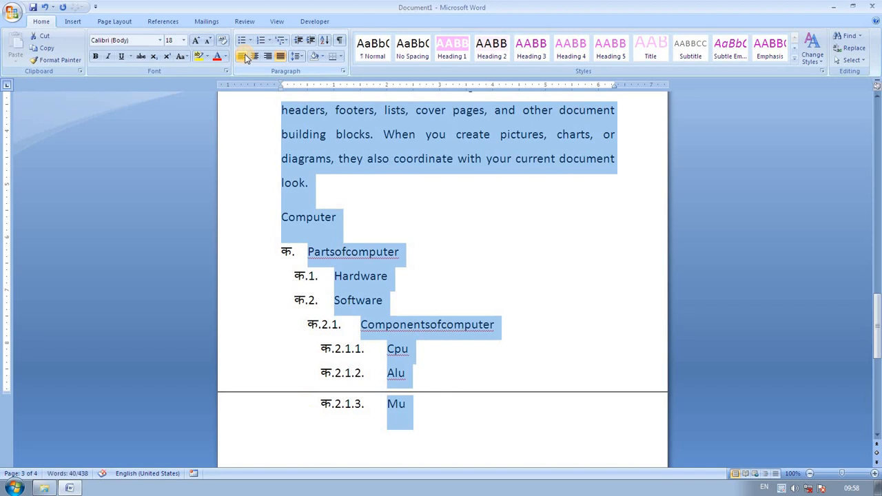
# Try centered and right alignment on the selected paragraph and multilevel list, and restore justified alignment
pyautogui.click(259, 58)
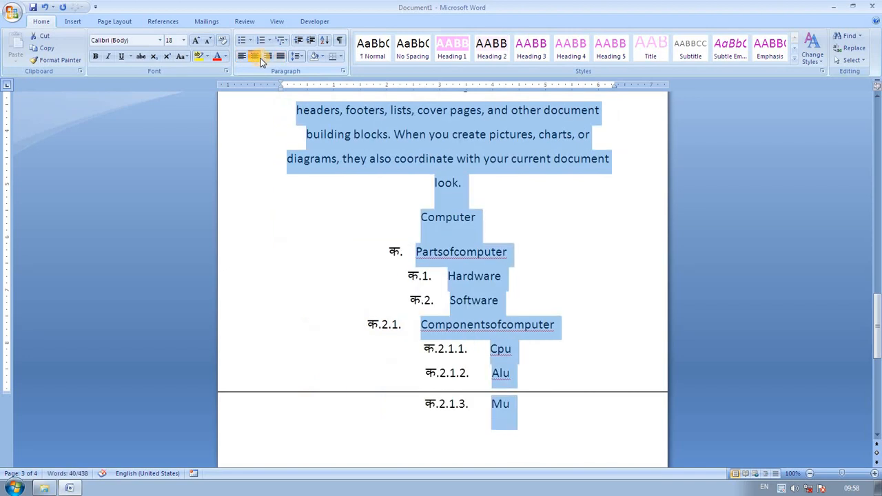
pyautogui.click(267, 58)
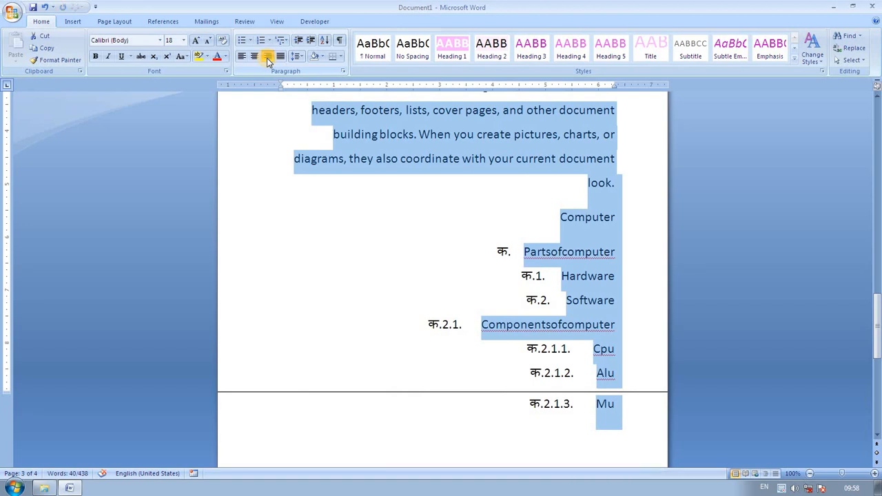
pyautogui.click(281, 57)
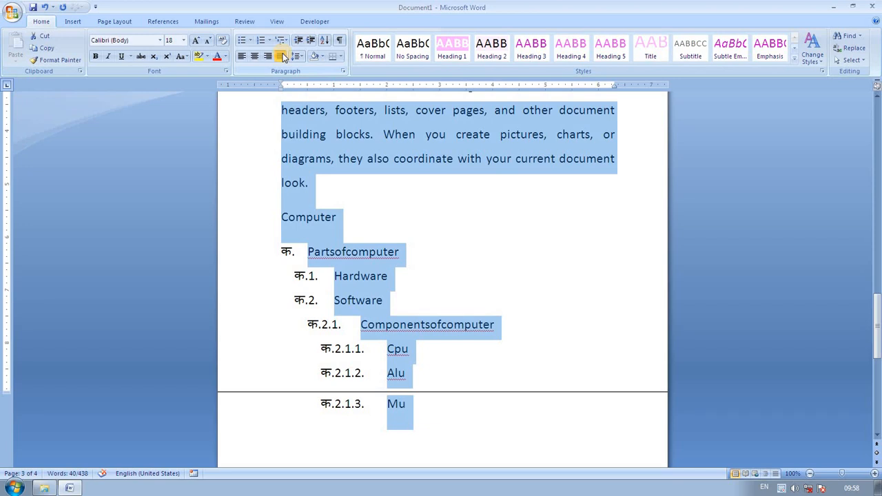
# Try line spacings of 1.0, 1.15, 1.5, 2.0 and 2.5 on the selected paragraph and multilevel list
pyautogui.scroll(1, 413, 198)
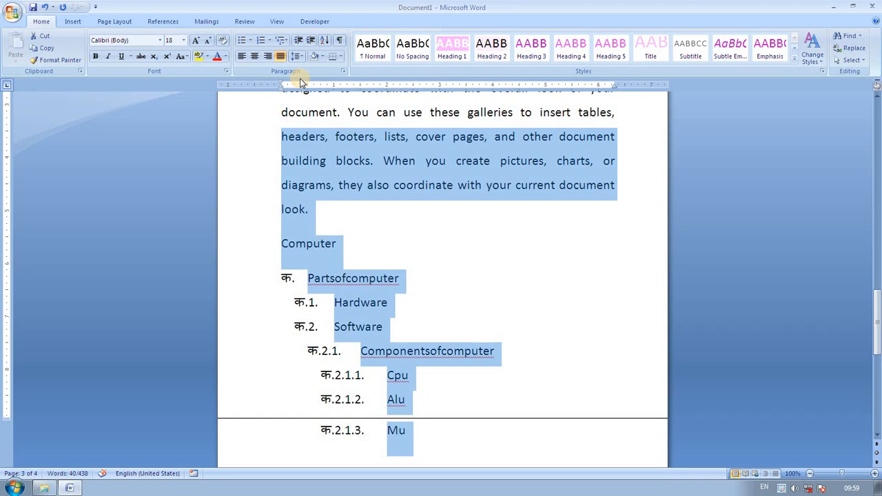
pyautogui.click(297, 56)
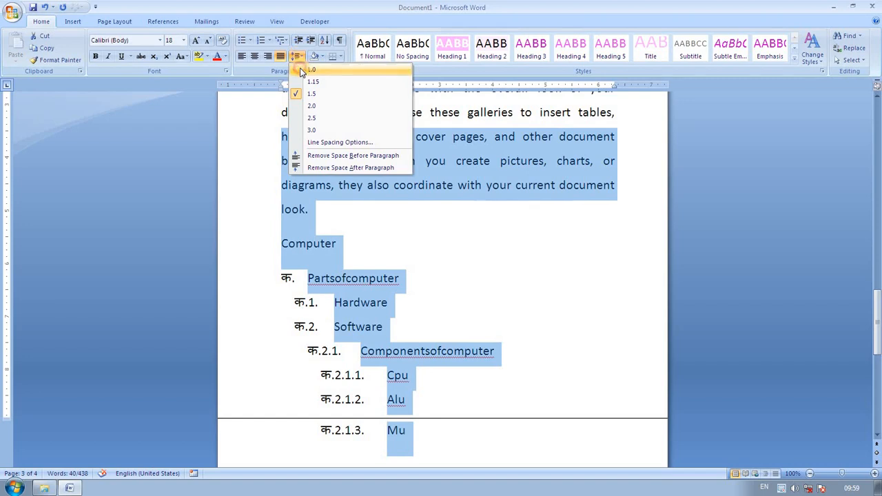
pyautogui.click(300, 70)
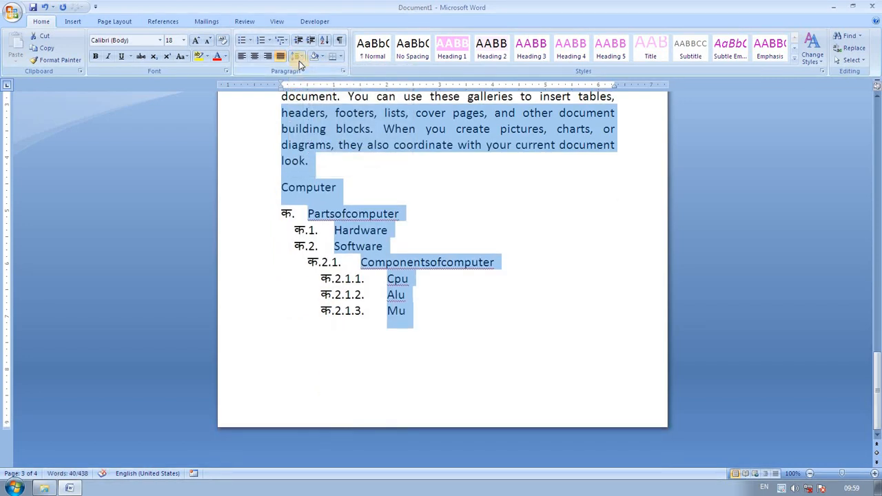
pyautogui.click(297, 57)
pyautogui.click(303, 80)
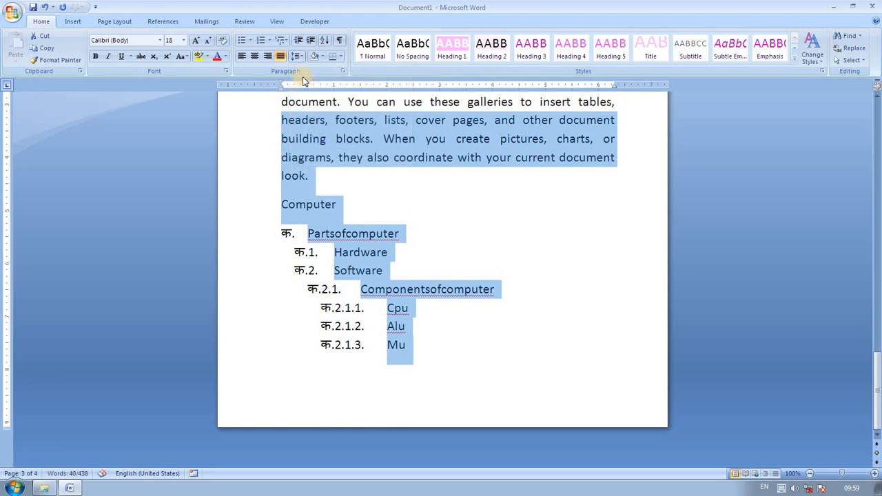
pyautogui.click(297, 58)
pyautogui.click(304, 92)
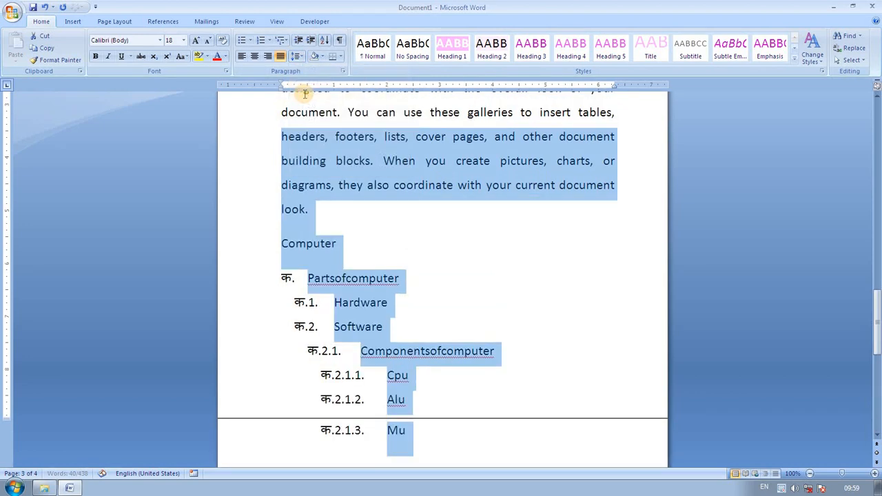
pyautogui.click(298, 58)
pyautogui.click(303, 102)
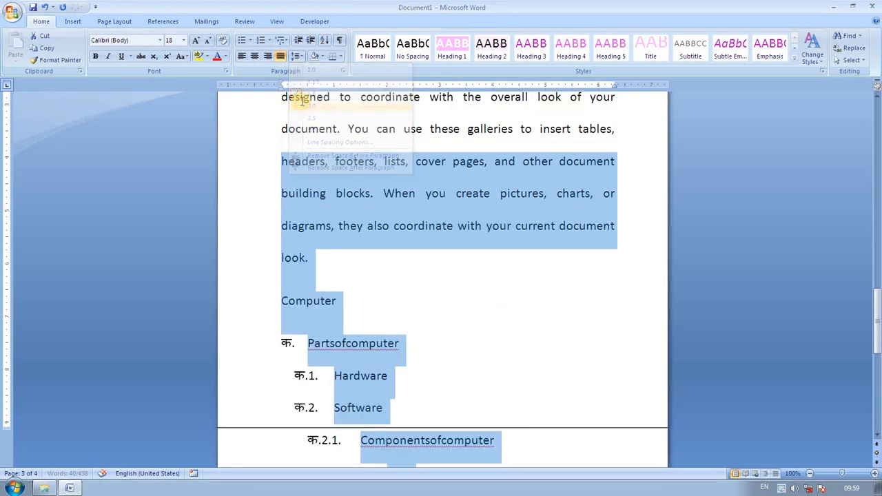
pyautogui.click(300, 58)
pyautogui.click(306, 117)
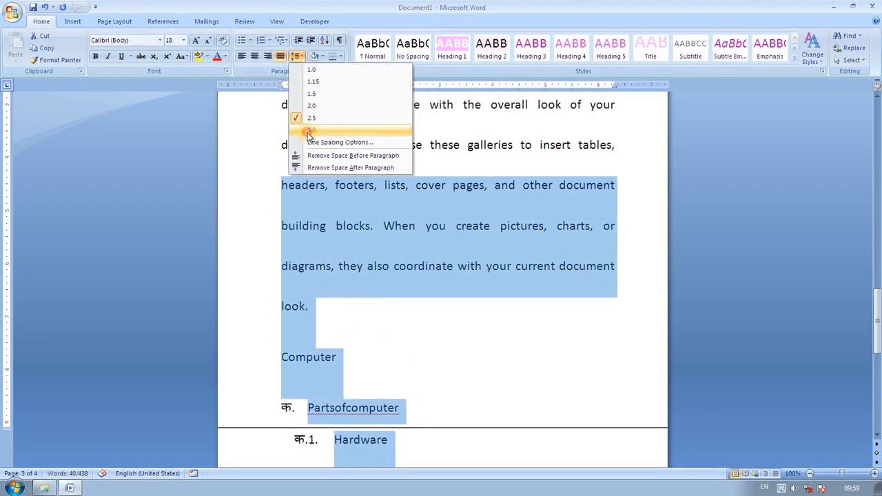
# Set the line spacing of the selected paragraph, Computer line and multilevel list to 3.0
pyautogui.click(313, 130)
pyautogui.scroll(-2, 358, 214)
pyautogui.scroll(-7, 363, 227)
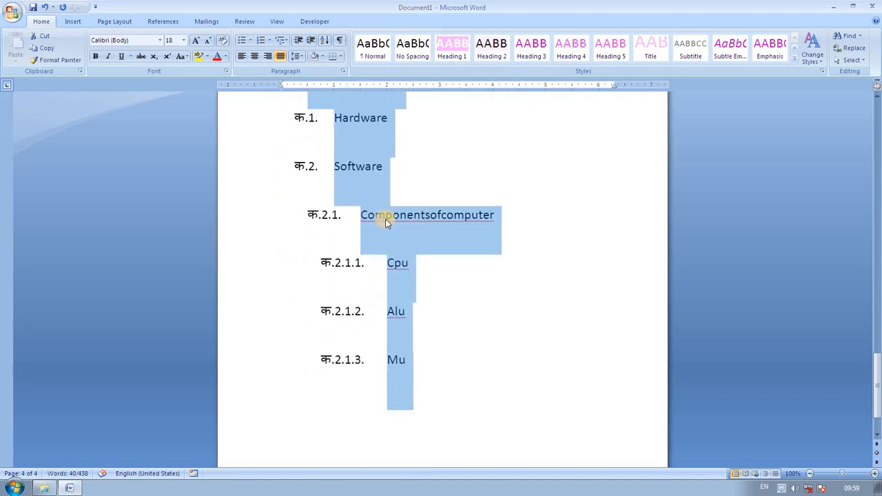
# Remove the space before and the space after the selected paragraphs and list items
pyautogui.scroll(5, 420, 226)
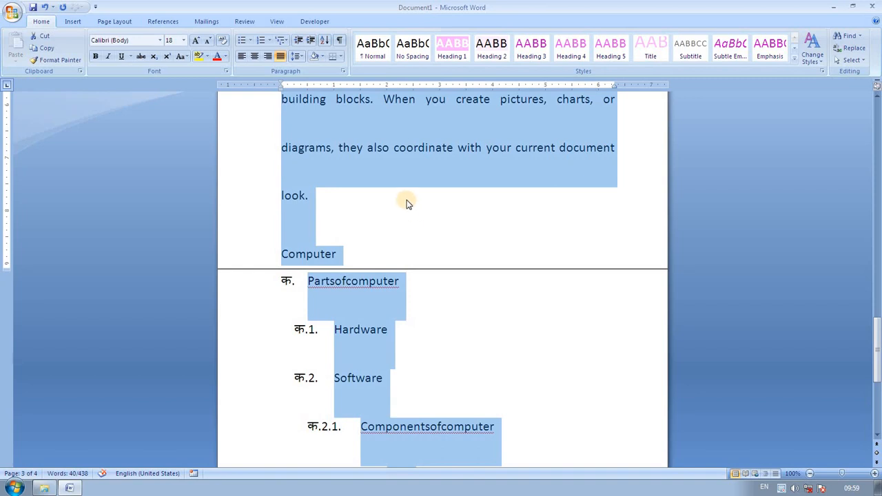
pyautogui.scroll(1, 407, 202)
pyautogui.click(297, 55)
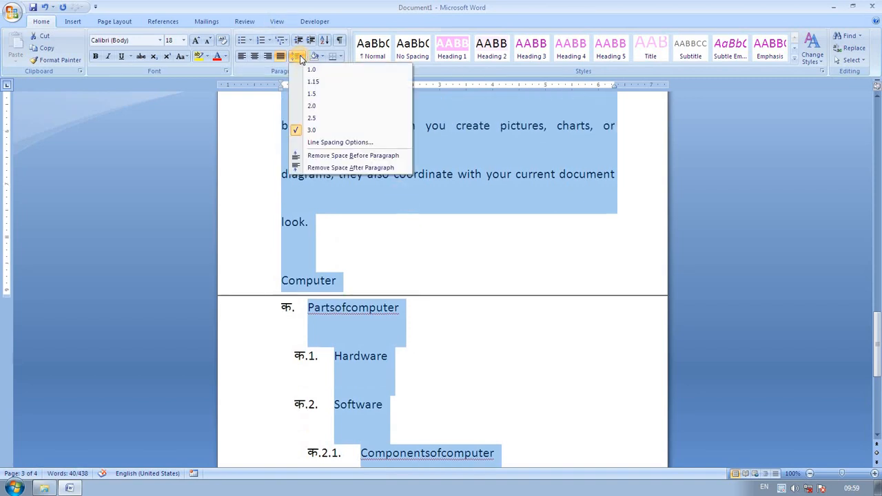
pyautogui.click(357, 157)
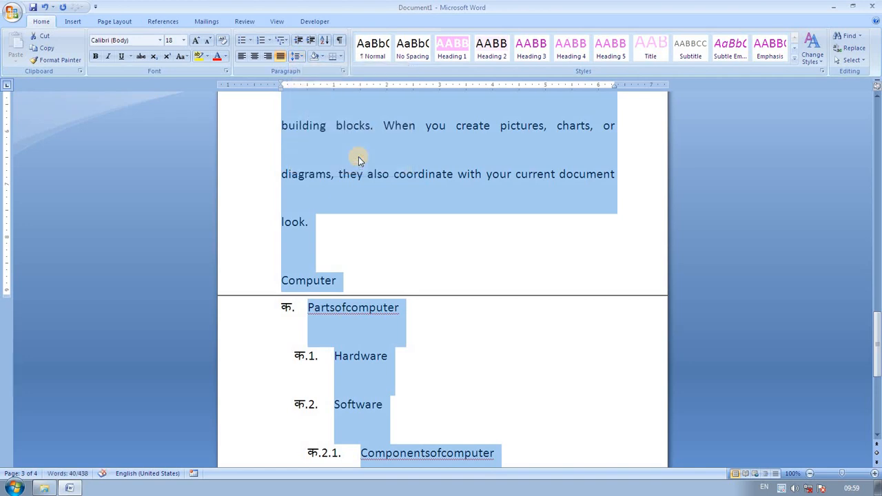
pyautogui.click(296, 60)
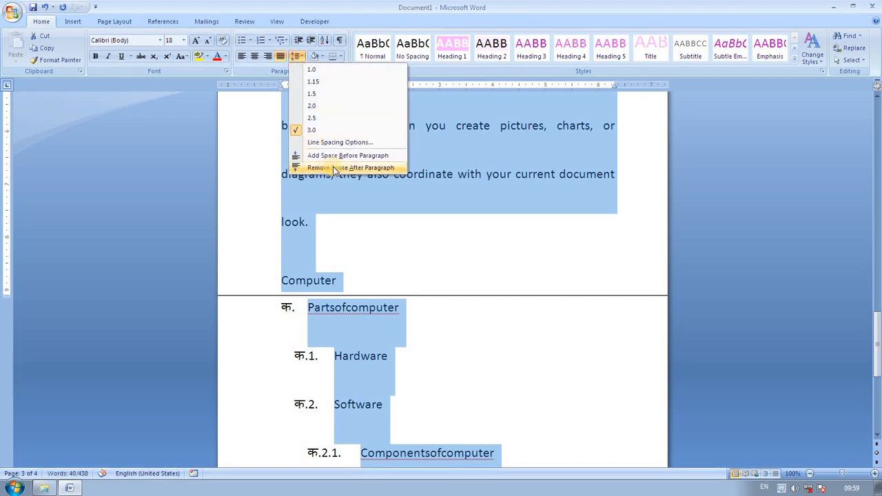
pyautogui.click(332, 167)
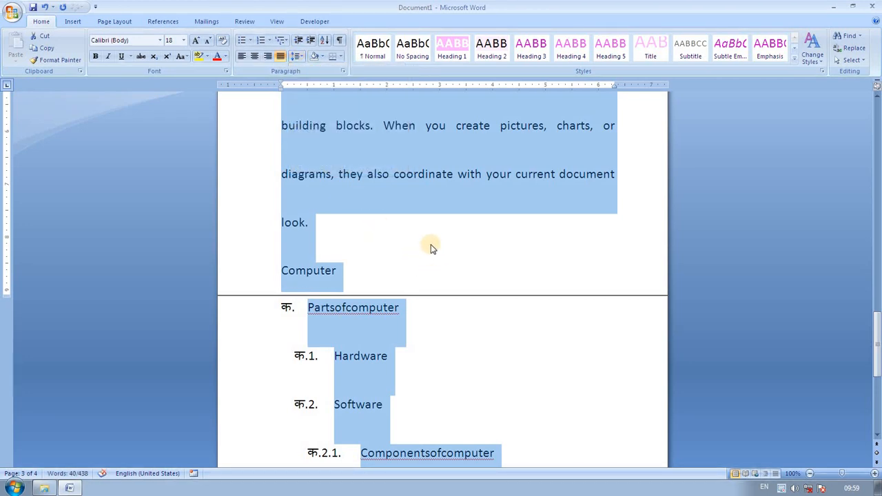
# Increase the indent of the selected paragraph and list repeatedly until the text goes past the right margin
pyautogui.click(312, 43)
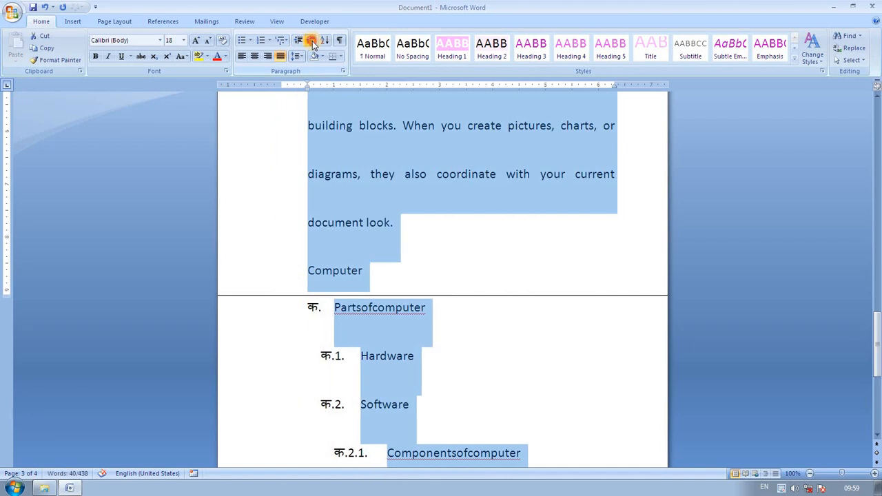
pyautogui.click(312, 42)
pyautogui.click(312, 42)
pyautogui.click(312, 43)
pyautogui.click(312, 43)
pyautogui.click(312, 43)
pyautogui.click(312, 42)
pyautogui.click(312, 42)
pyautogui.click(312, 43)
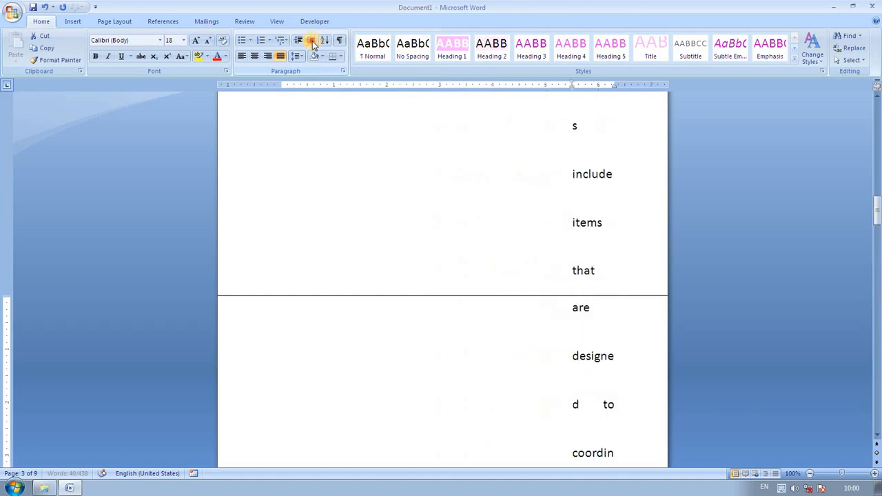
pyautogui.click(312, 43)
pyautogui.click(312, 42)
pyautogui.click(312, 42)
# Decrease the indent of the selected paragraph and list repeatedly until the text is back at the left margin
pyautogui.click(301, 43)
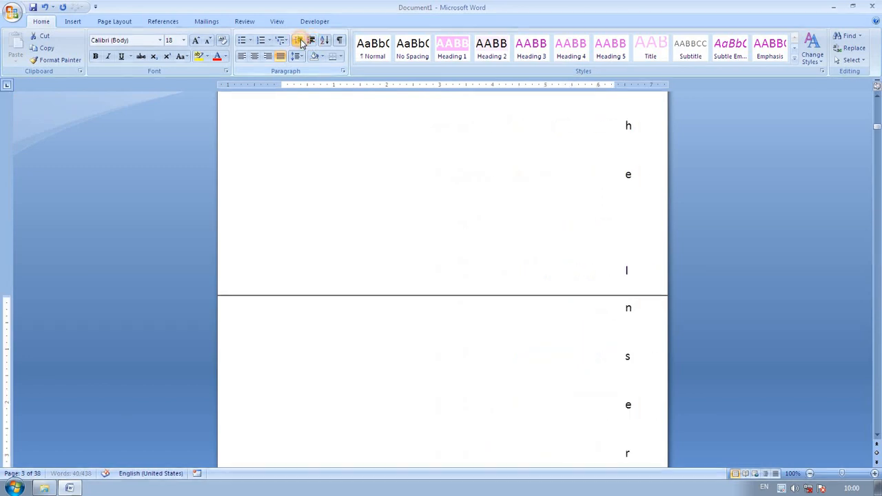
pyautogui.click(300, 41)
pyautogui.click(301, 41)
pyautogui.click(300, 41)
pyautogui.click(301, 42)
pyautogui.click(300, 41)
pyautogui.click(300, 41)
pyautogui.click(300, 41)
pyautogui.click(300, 41)
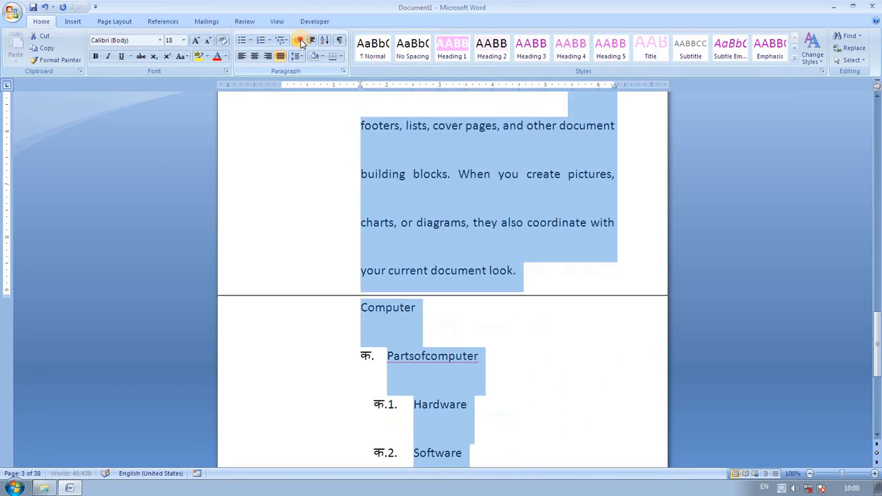
pyautogui.click(300, 41)
pyautogui.click(300, 41)
pyautogui.click(300, 42)
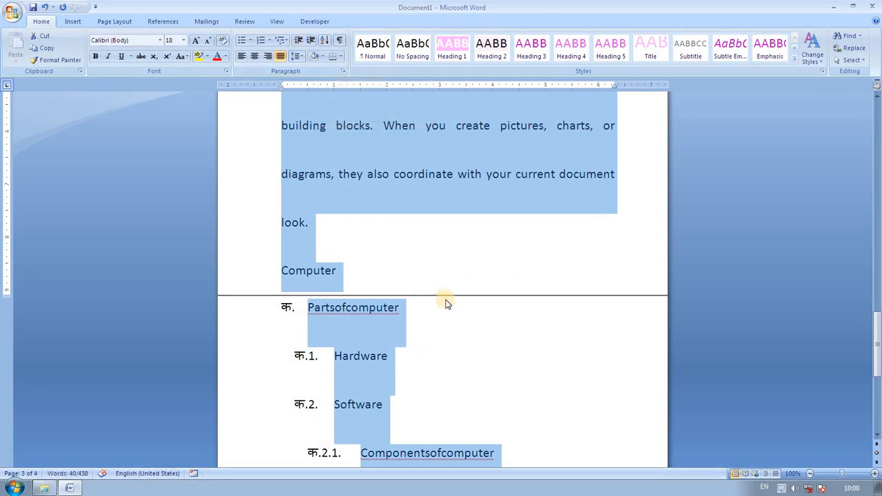
# Sort the lines from Computer through the Alu list item by paragraphs as text in descending order
pyautogui.click(413, 304)
pyautogui.scroll(-2, 437, 324)
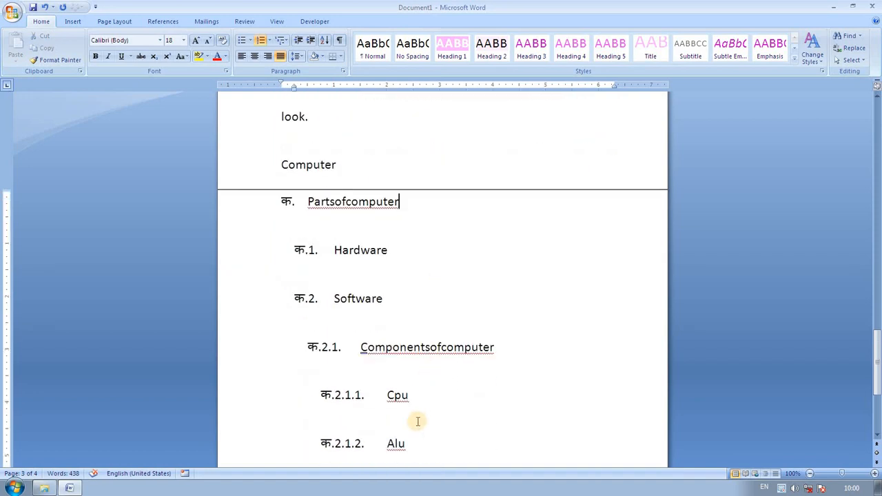
pyautogui.moveTo(393, 445); pyautogui.dragTo(275, 183)
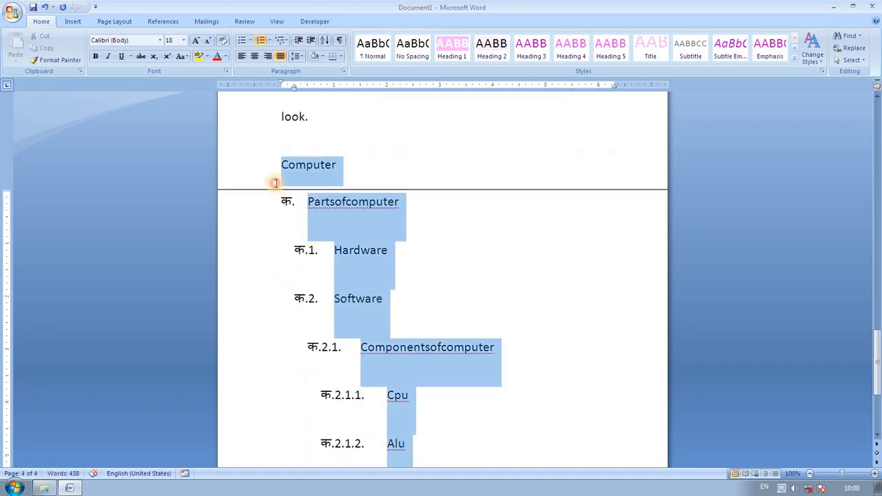
pyautogui.click(325, 42)
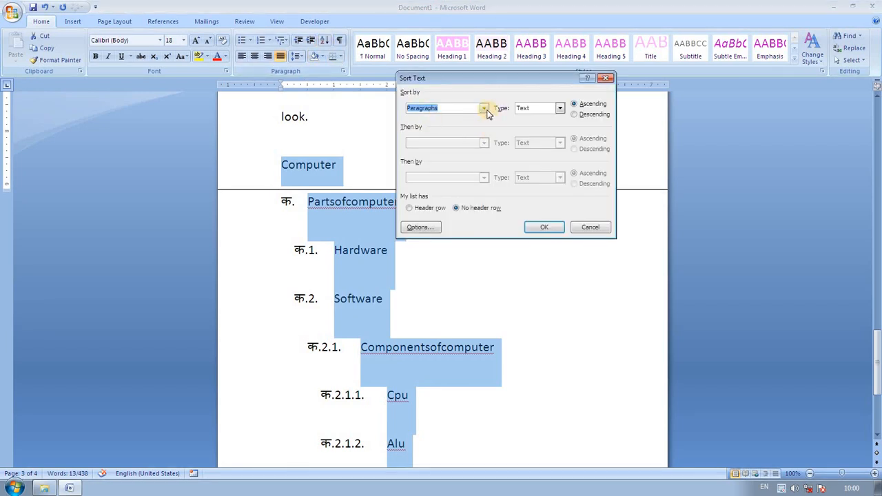
pyautogui.click(577, 115)
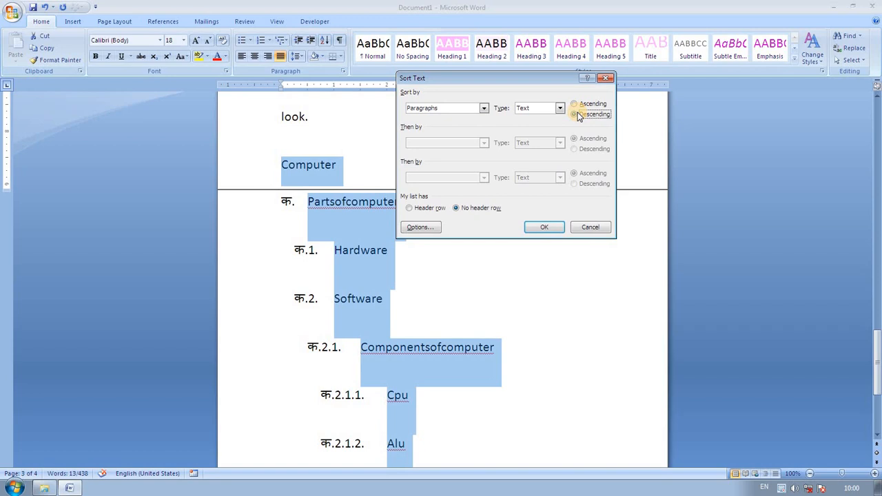
pyautogui.click(545, 228)
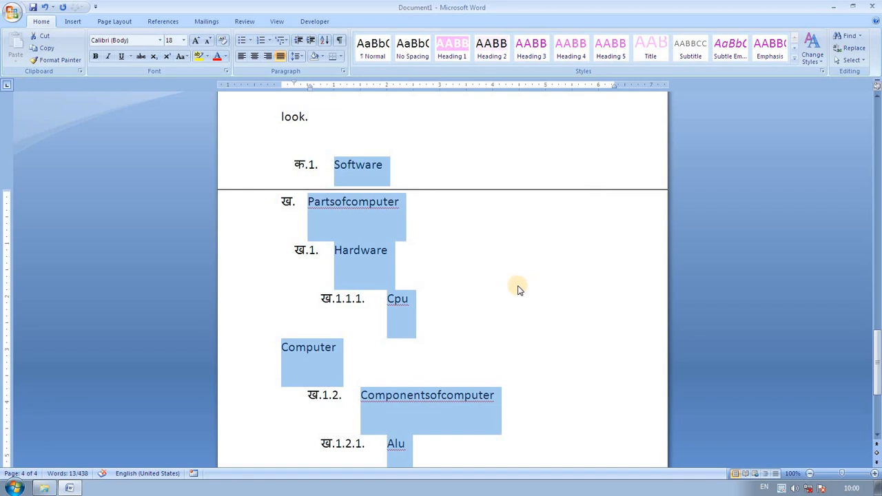
pyautogui.scroll(-1, 517, 296)
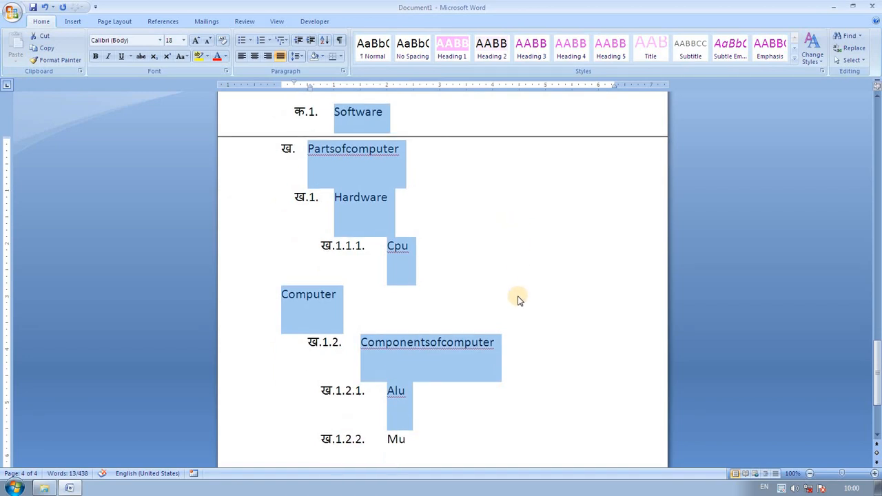
pyautogui.scroll(1, 519, 304)
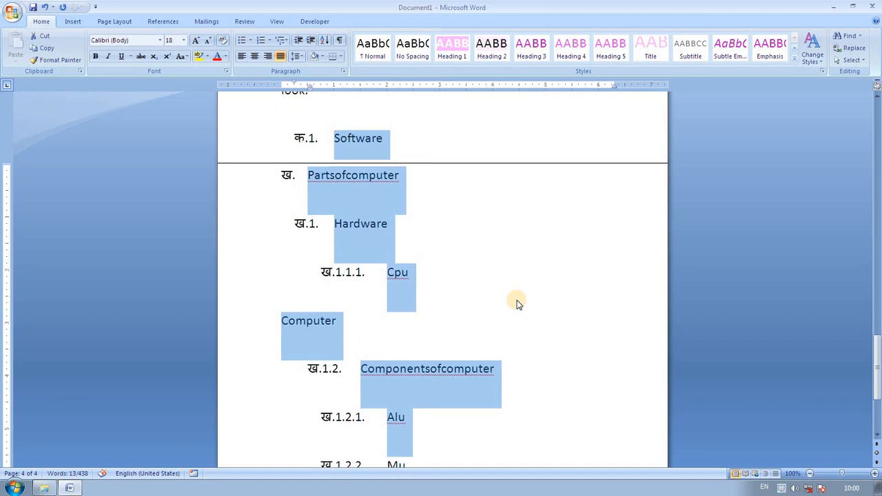
# Reapply the descending paragraph sort to the same selected lines
pyautogui.click(324, 40)
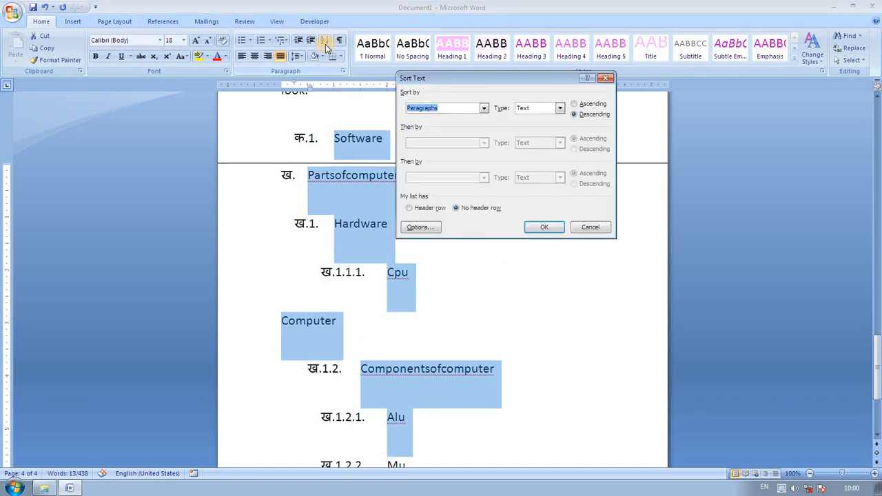
pyautogui.click(483, 108)
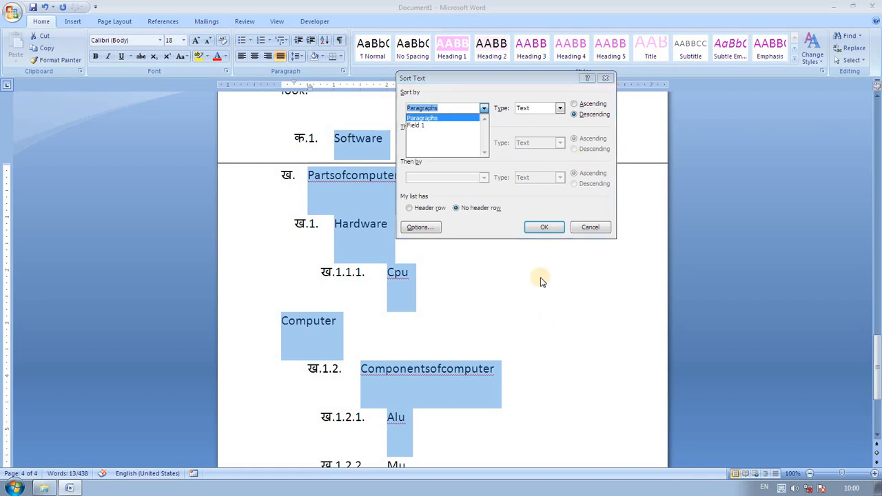
pyautogui.click(539, 227)
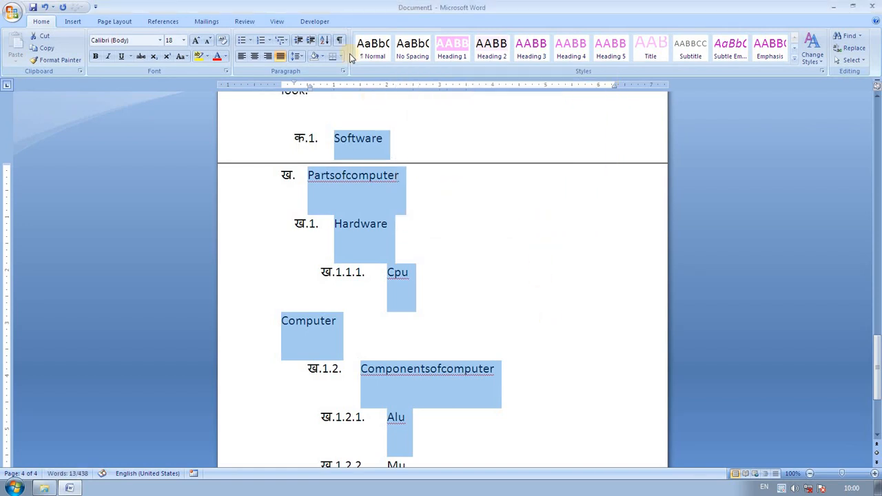
# Select the whole document and show its paragraph marks and other hidden formatting symbols
pyautogui.scroll(1, 478, 262)
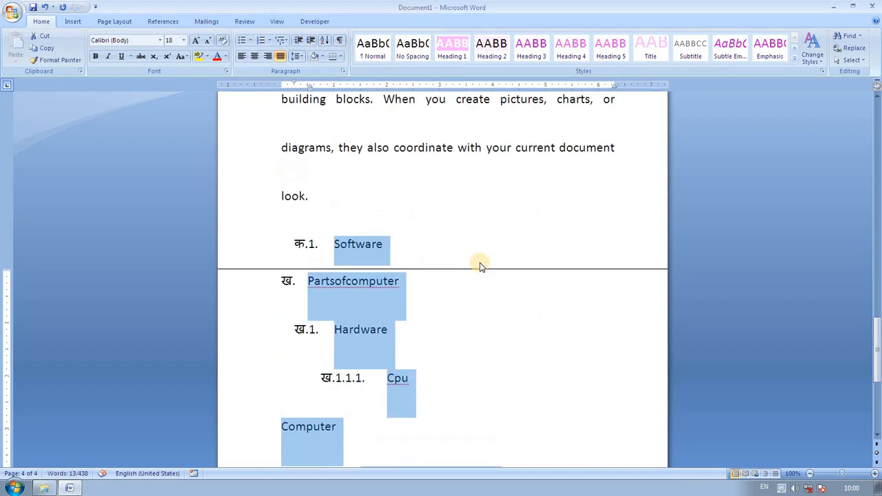
pyautogui.hotkey('ctrl', 'a')
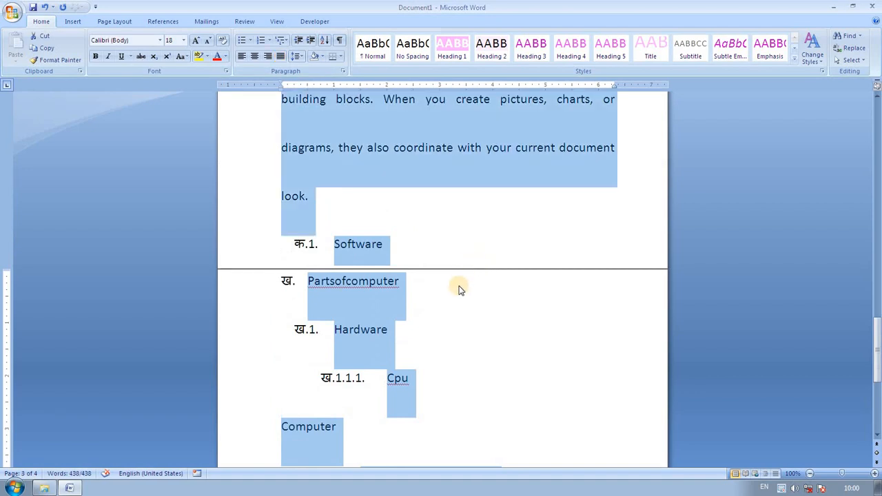
pyautogui.scroll(1, 475, 294)
pyautogui.scroll(10, 482, 303)
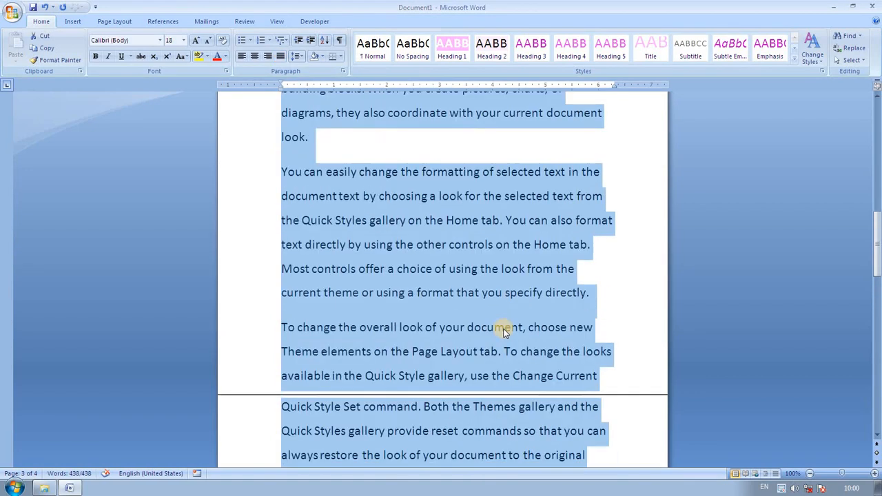
pyautogui.scroll(7, 503, 332)
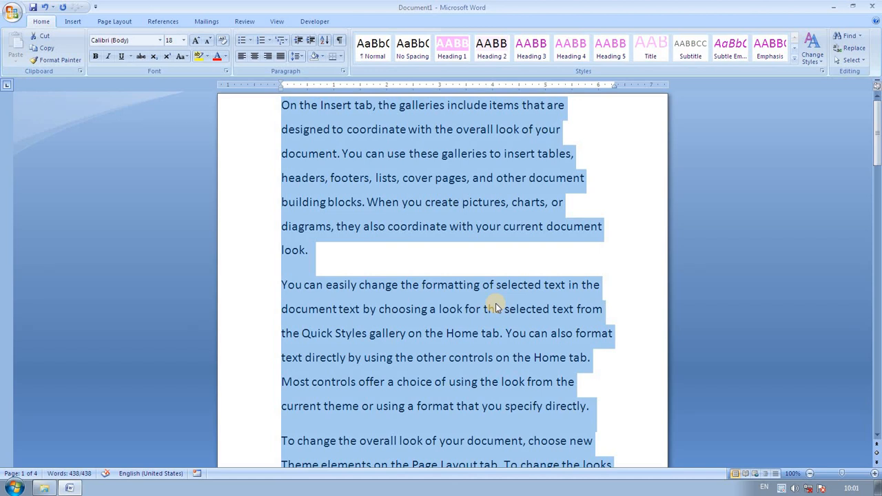
pyautogui.click(339, 40)
pyautogui.scroll(-1, 520, 317)
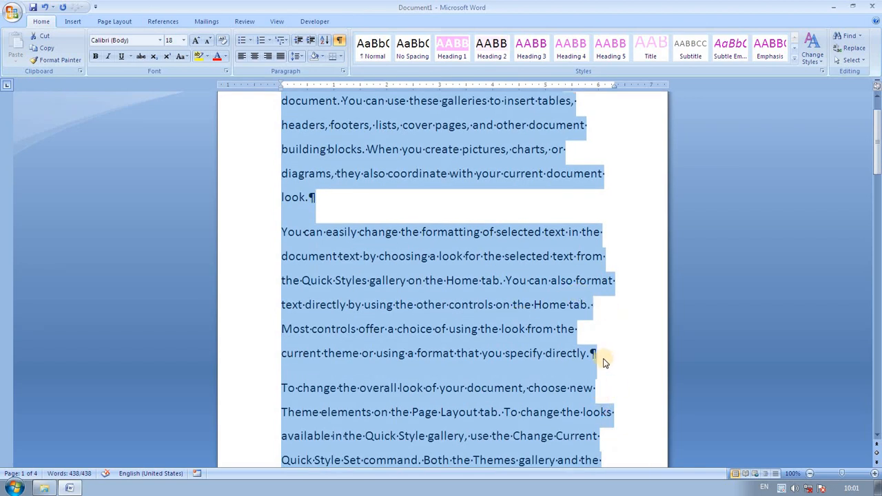
pyautogui.scroll(-6, 604, 361)
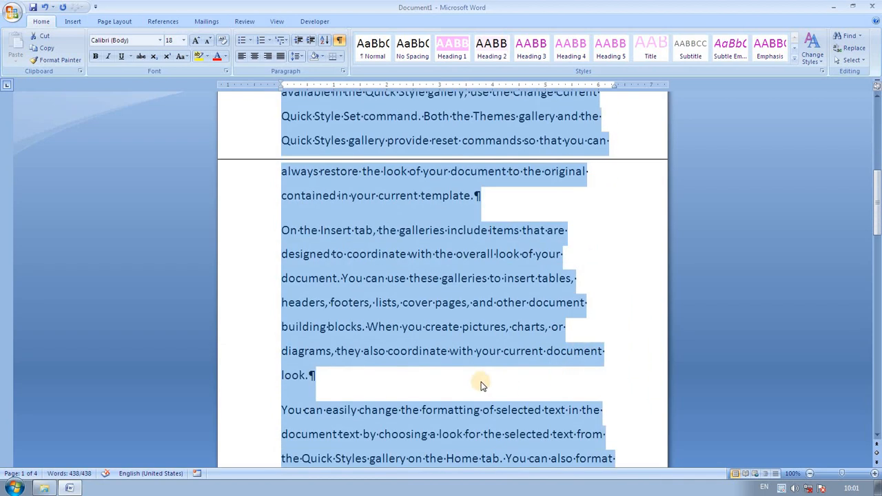
pyautogui.scroll(-6, 481, 386)
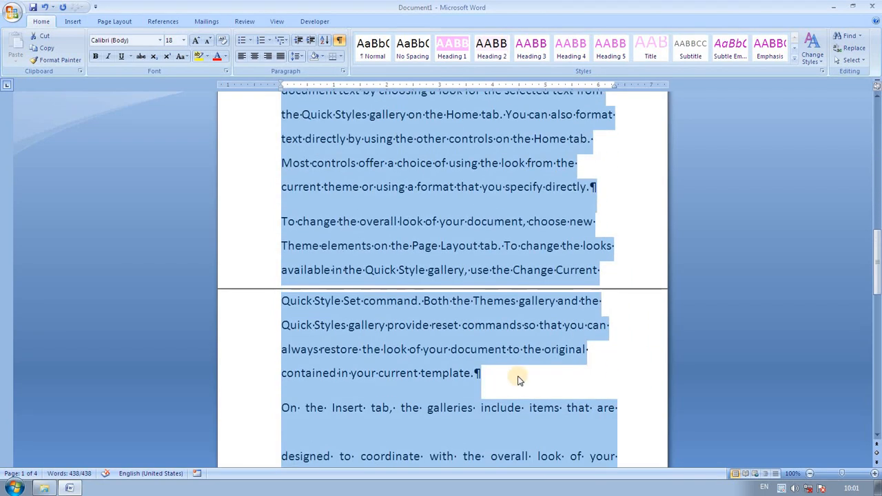
pyautogui.scroll(-5, 518, 380)
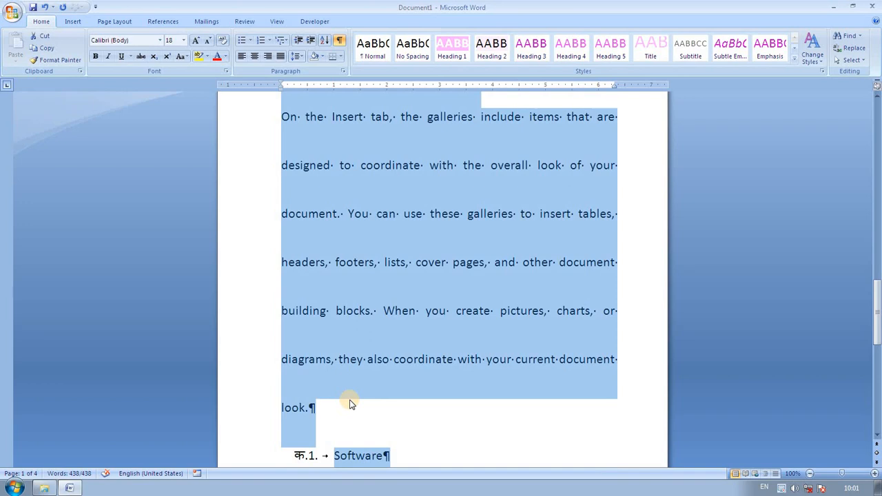
# Shade all the selected paragraphs with the standard light blue color and hide the formatting symbols again
pyautogui.click(321, 58)
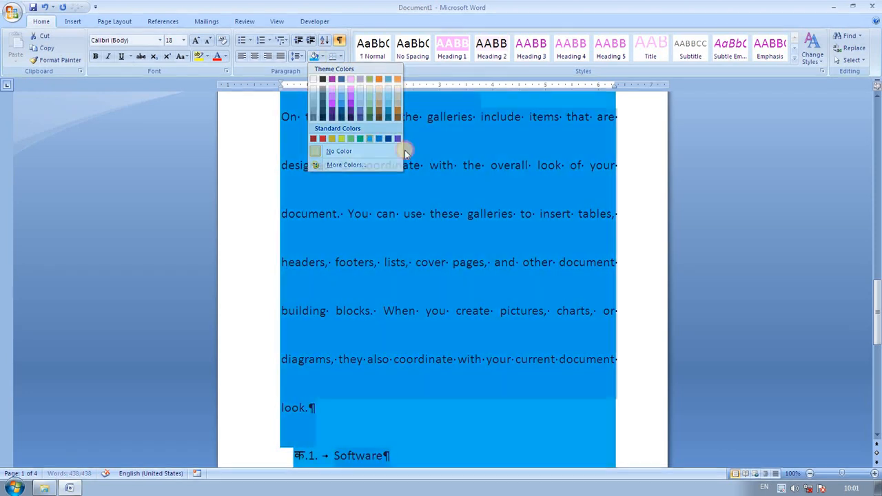
pyautogui.click(373, 139)
pyautogui.scroll(5, 620, 237)
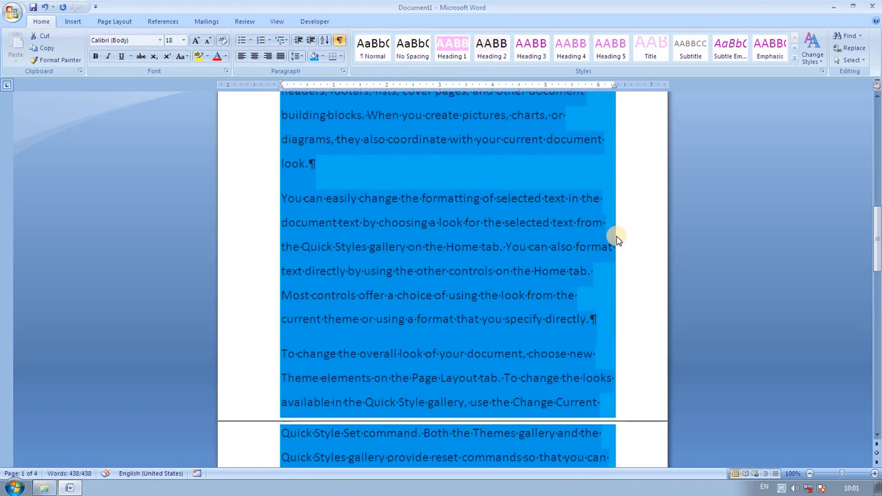
pyautogui.click(623, 170)
pyautogui.scroll(-15, 650, 203)
pyautogui.scroll(-4, 649, 202)
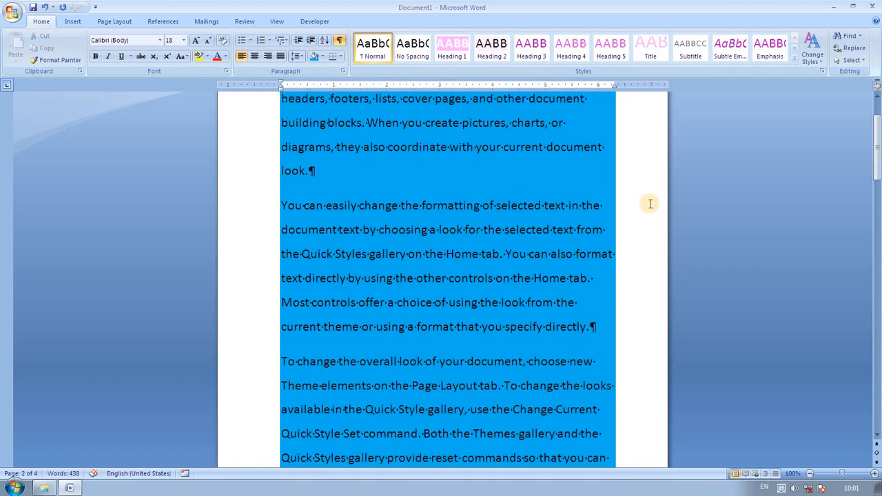
pyautogui.scroll(1, 648, 200)
pyautogui.scroll(-1, 645, 196)
pyautogui.scroll(5, 643, 191)
pyautogui.scroll(-2, 644, 187)
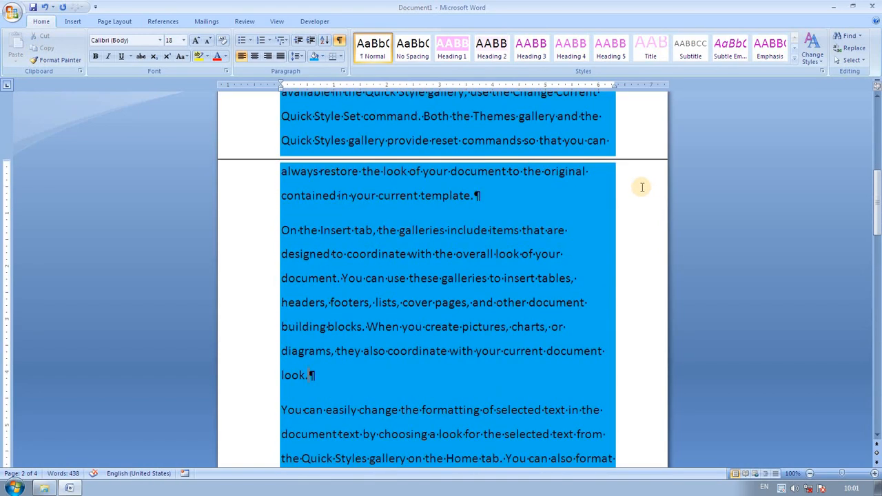
pyautogui.click(341, 42)
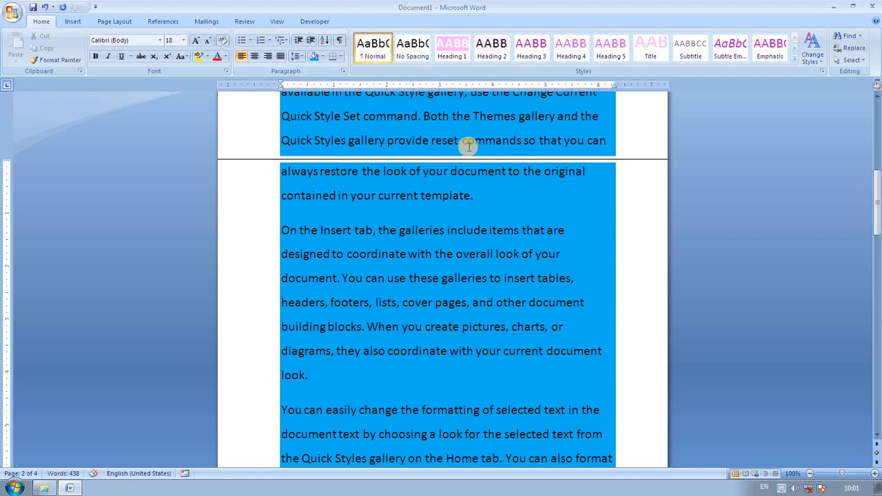
# Apply all borders to the blue-shaded paragraphs
pyautogui.scroll(12, 513, 251)
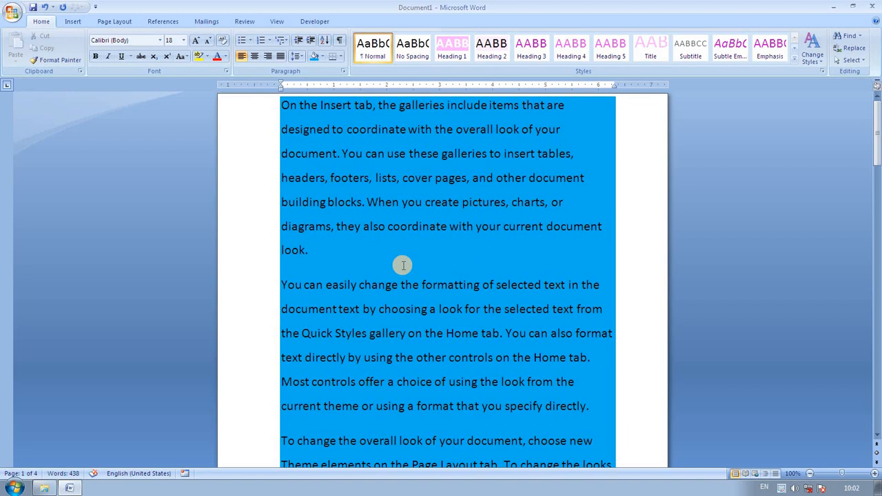
pyautogui.click(340, 57)
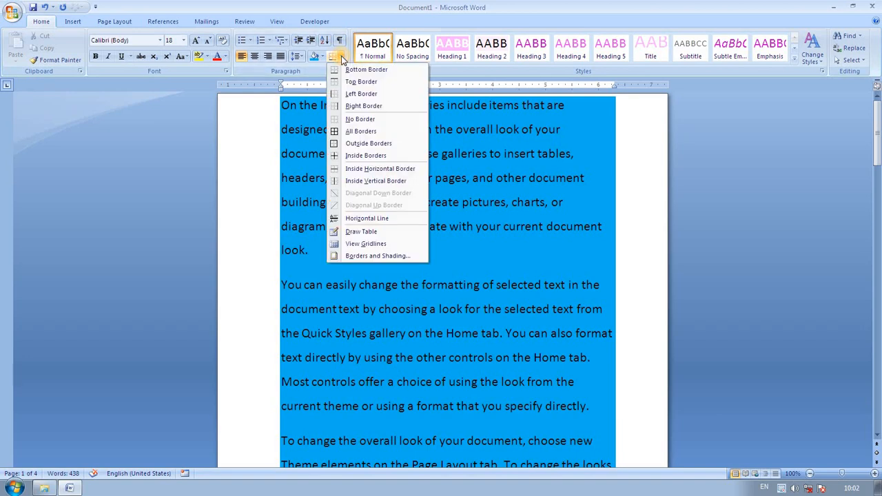
pyautogui.click(348, 131)
pyautogui.scroll(4, 387, 185)
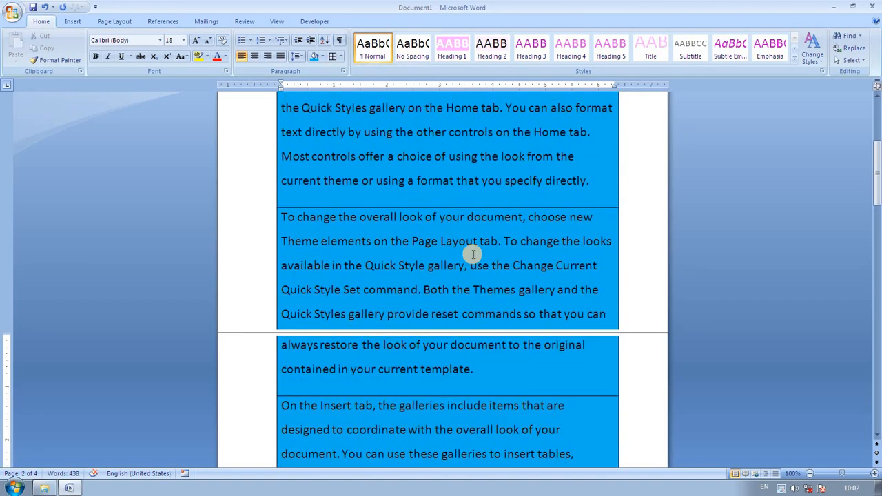
pyautogui.scroll(1, 454, 272)
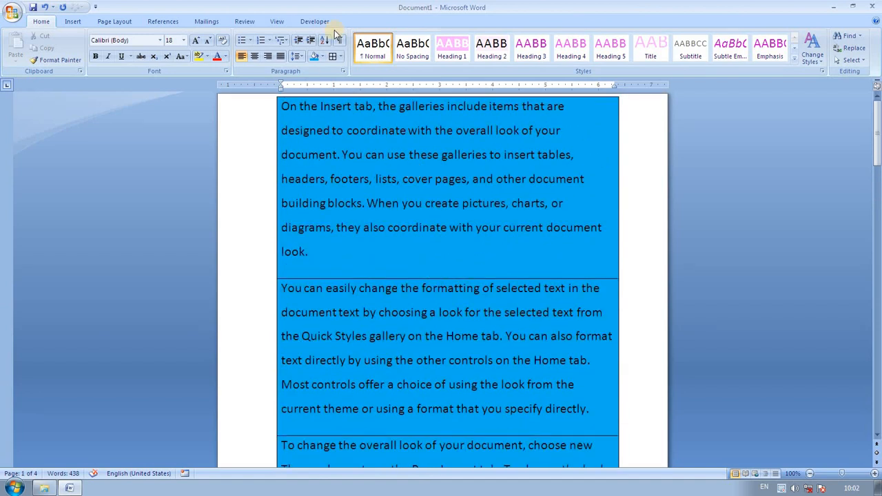
# Add a box page border in the fine dashed line style, ½ pt wide, to the whole document
pyautogui.click(338, 57)
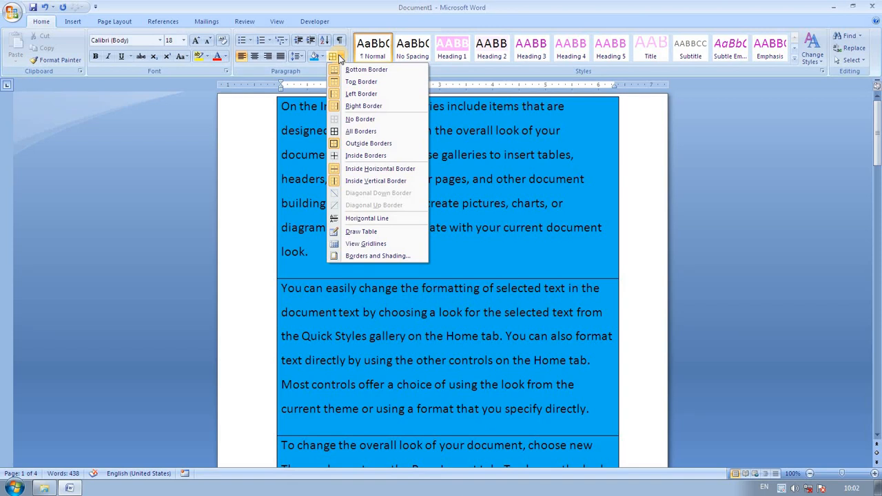
pyautogui.click(372, 256)
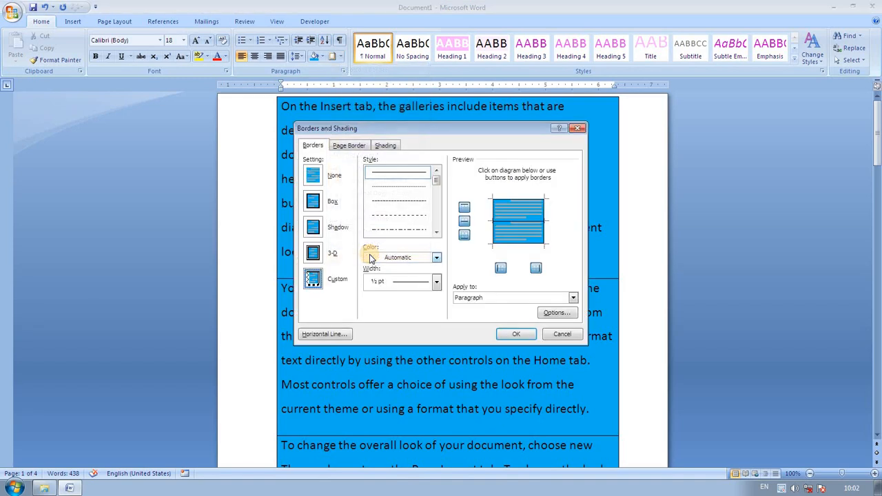
pyautogui.click(351, 147)
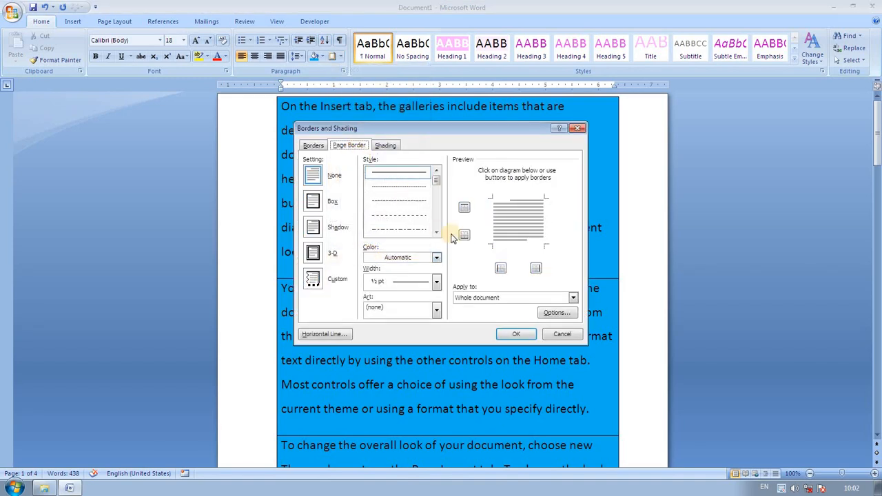
pyautogui.click(419, 203)
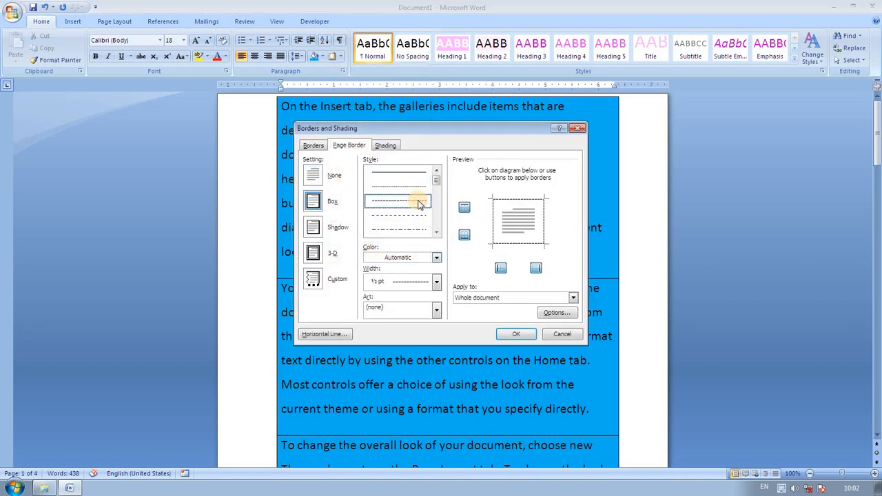
pyautogui.click(516, 333)
pyautogui.scroll(-5, 562, 304)
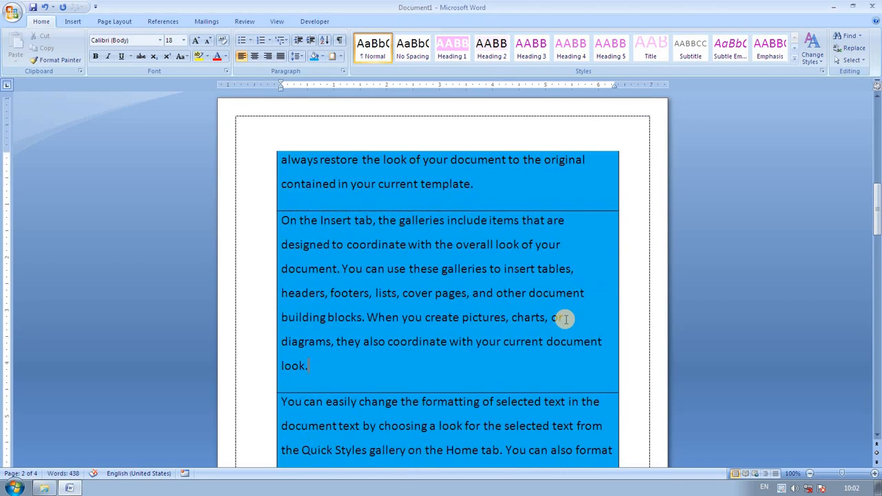
pyautogui.scroll(3, 560, 314)
pyautogui.scroll(10, 556, 280)
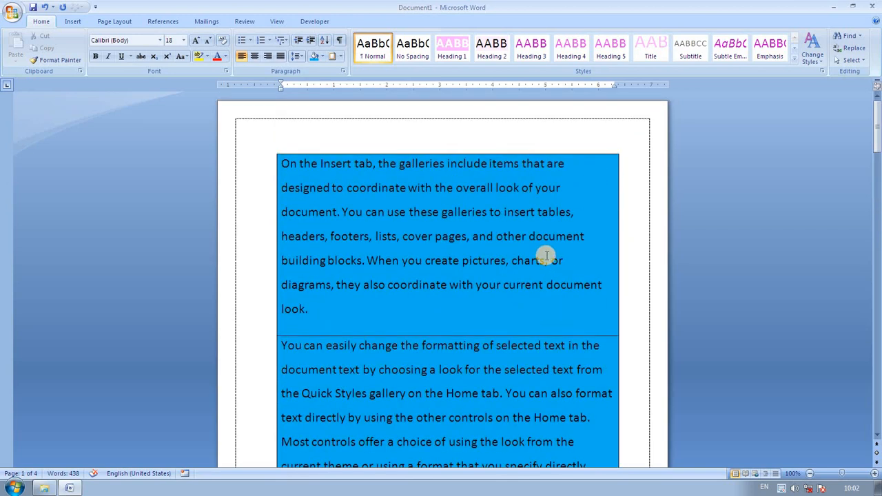
pyautogui.scroll(-1, 544, 255)
pyautogui.scroll(1, 545, 254)
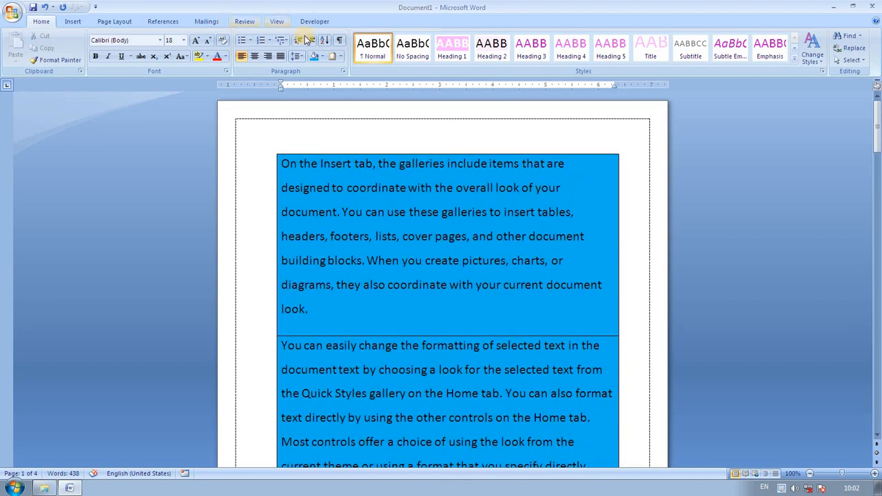
# Apply the top, left and right borders one after another to the shaded paragraphs
pyautogui.click(339, 61)
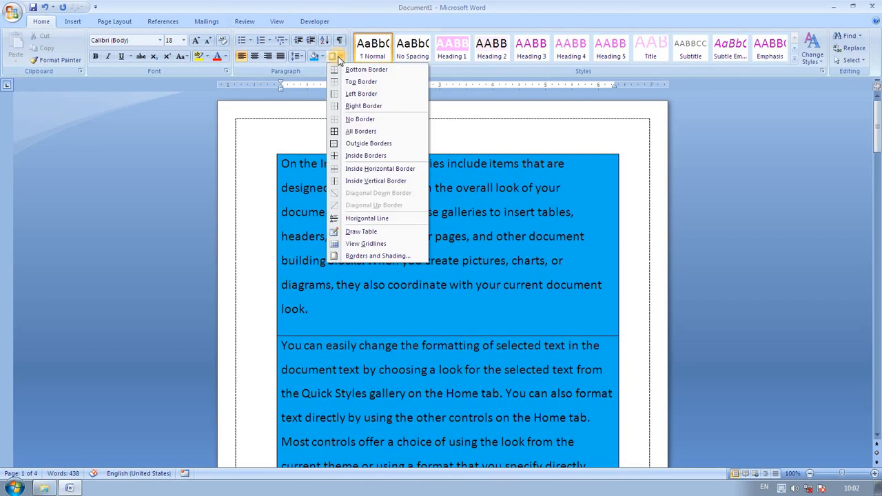
pyautogui.click(357, 81)
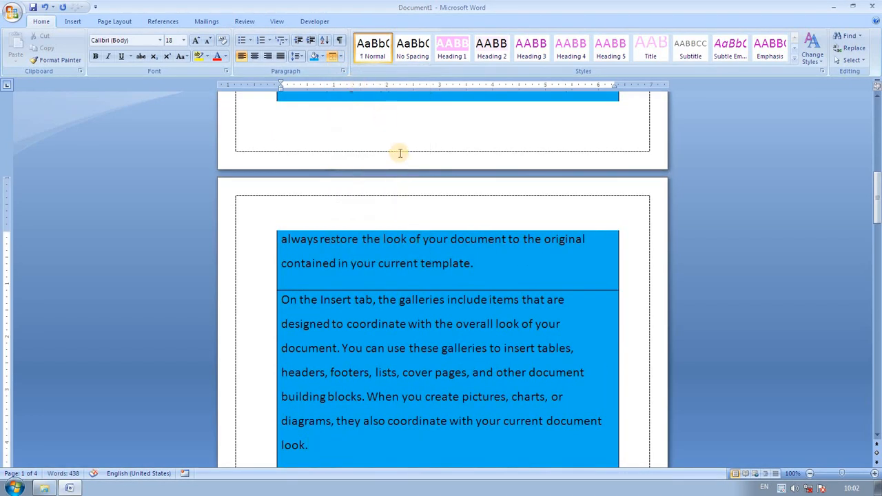
pyautogui.click(340, 57)
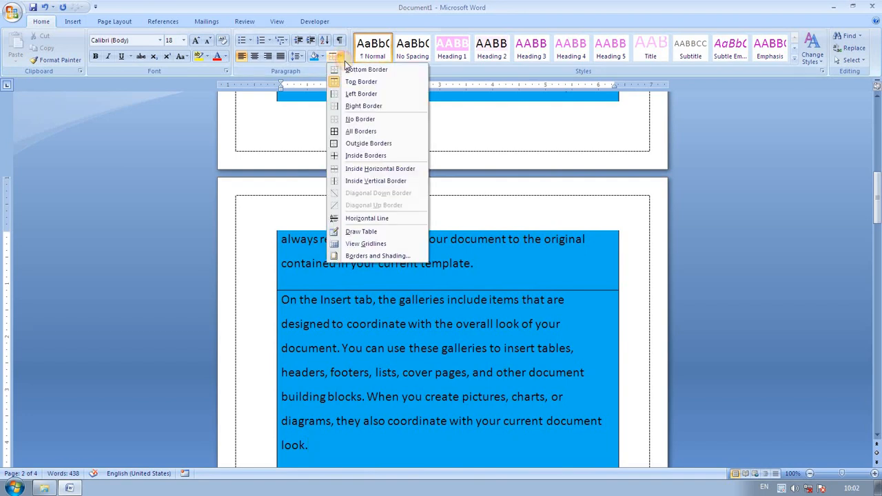
pyautogui.click(357, 95)
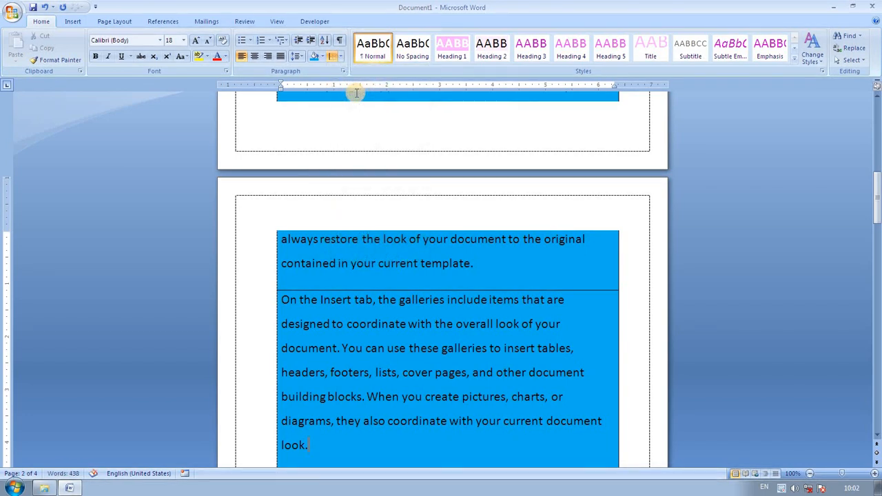
pyautogui.click(340, 57)
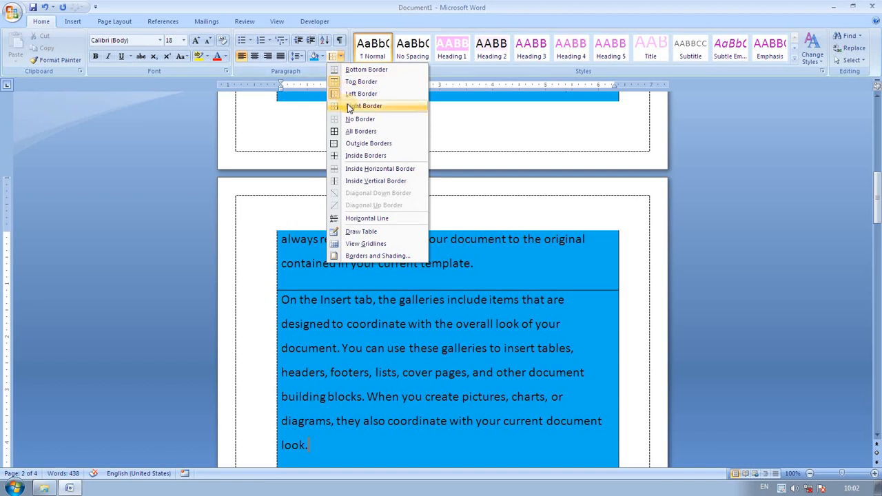
pyautogui.click(347, 71)
# Remove all borders from the shaded paragraphs, keeping the page border
pyautogui.click(340, 57)
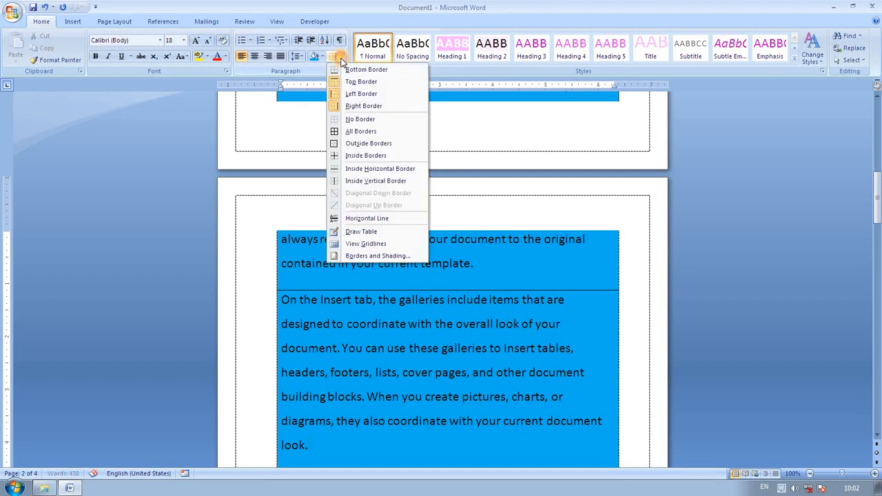
pyautogui.click(360, 119)
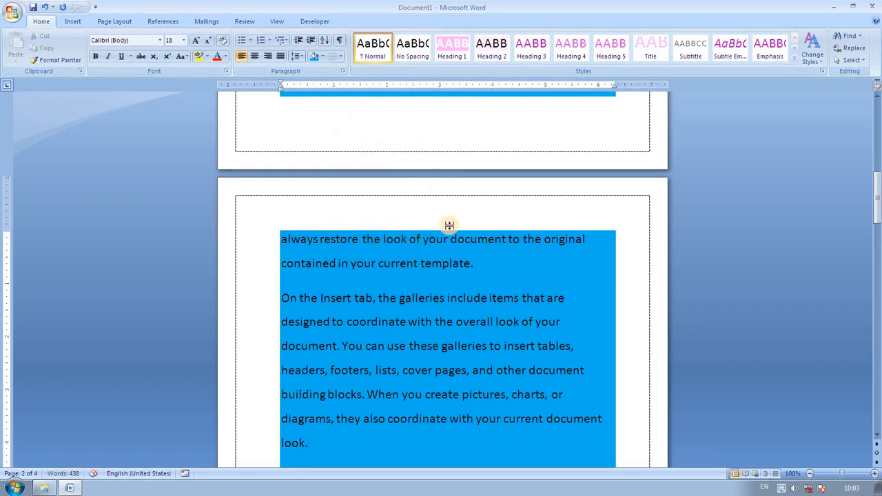
pyautogui.scroll(-5, 449, 225)
pyautogui.scroll(2, 448, 226)
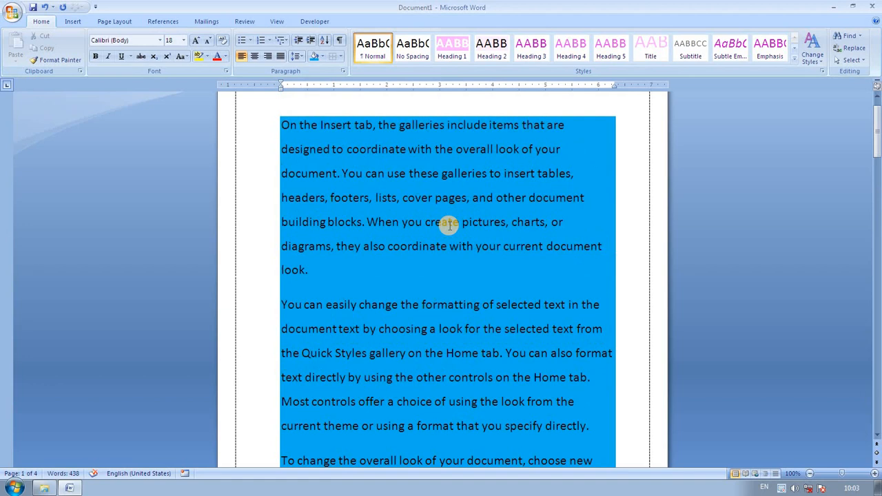
# Apply an inside horizontal border between the shaded paragraphs
pyautogui.scroll(-1, 448, 225)
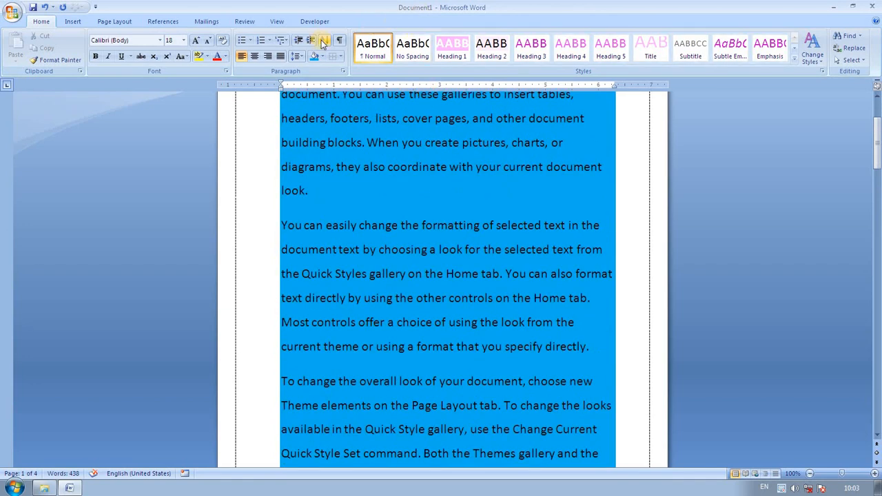
pyautogui.click(339, 57)
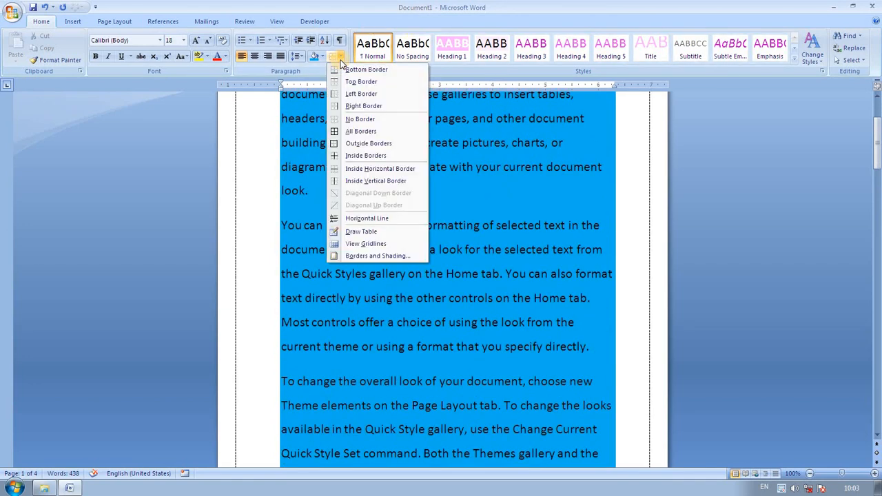
pyautogui.click(365, 172)
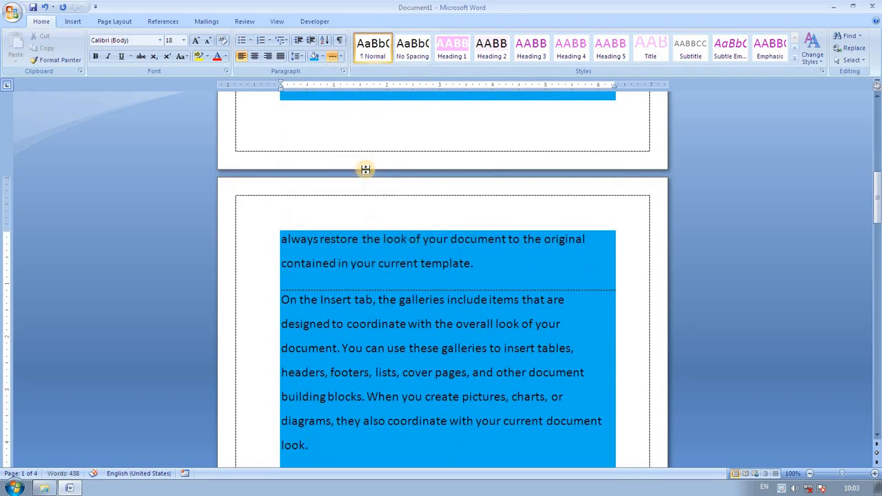
# Apply an inside vertical border to the shaded paragraph at the cursor and remove its inside horizontal border
pyautogui.click(339, 56)
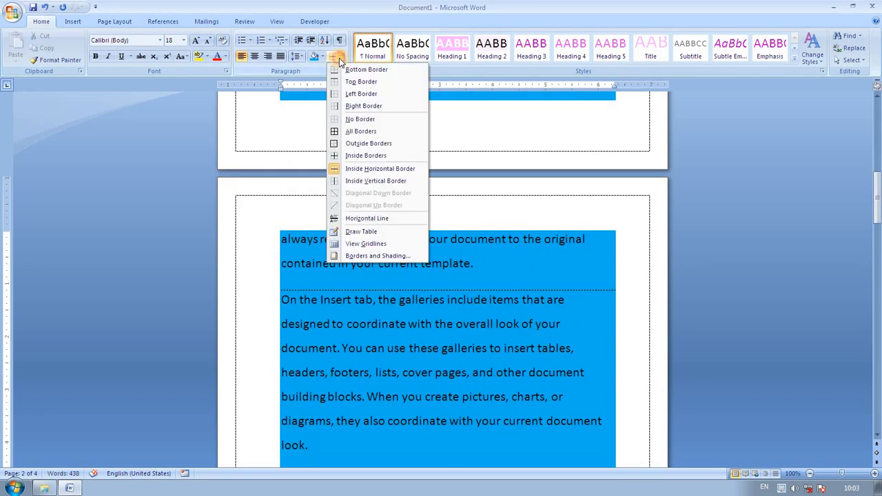
pyautogui.click(365, 181)
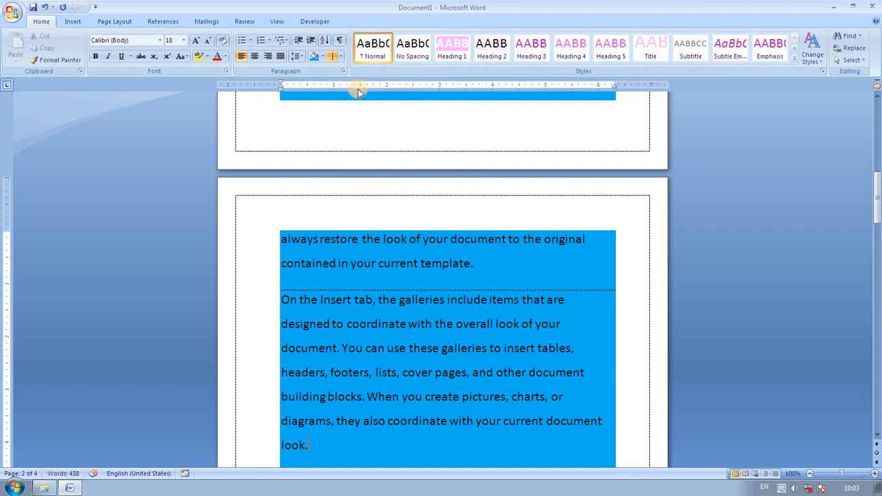
pyautogui.click(338, 58)
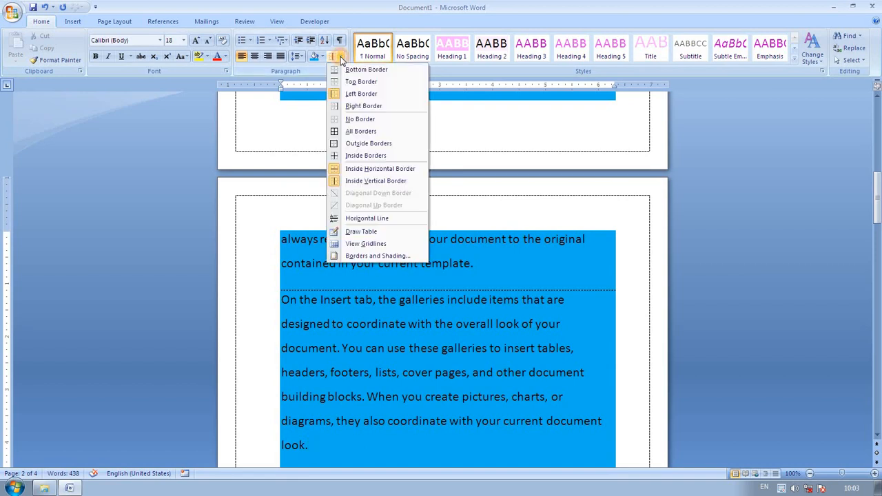
pyautogui.click(355, 169)
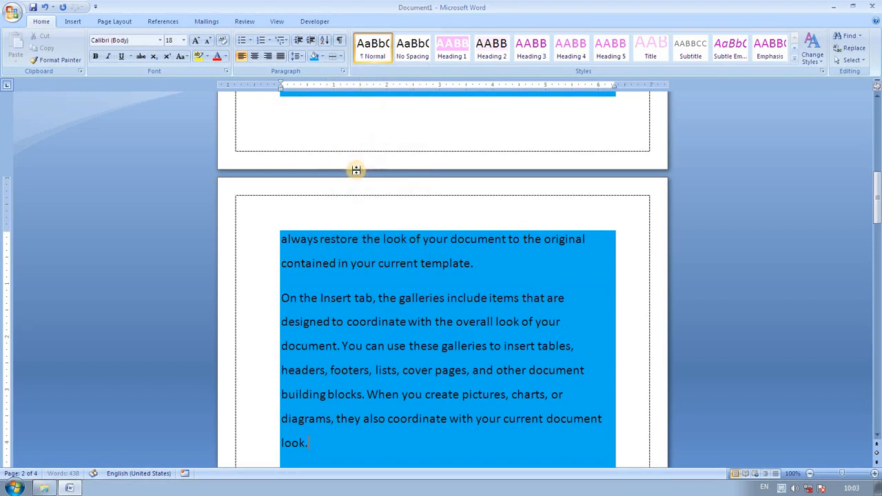
# Turn on View Gridlines among the paragraph border options and check the shaded pages
pyautogui.click(339, 57)
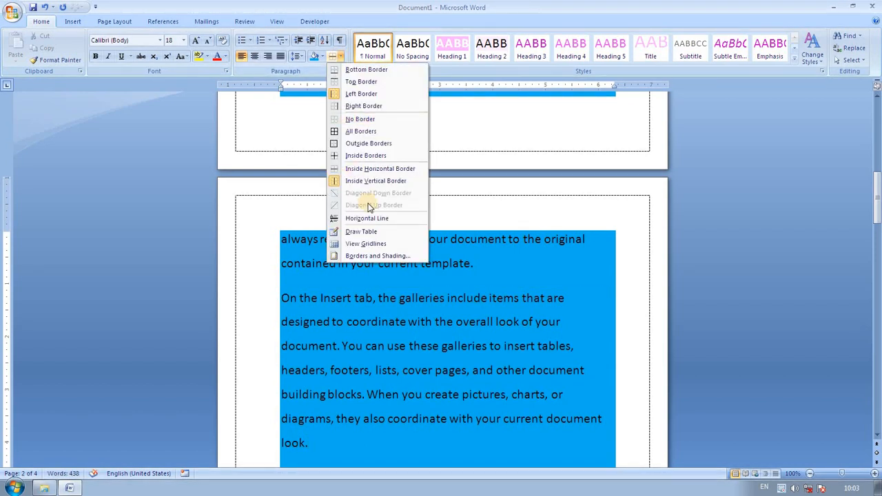
pyautogui.click(372, 245)
pyautogui.scroll(4, 425, 190)
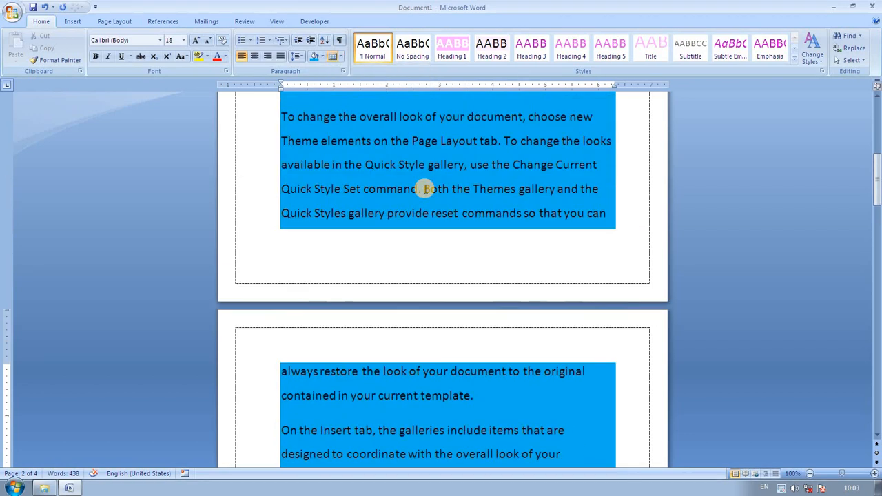
pyautogui.scroll(7, 421, 190)
# Change the shading of the paragraph containing the cursor to the white theme color
pyautogui.click(343, 59)
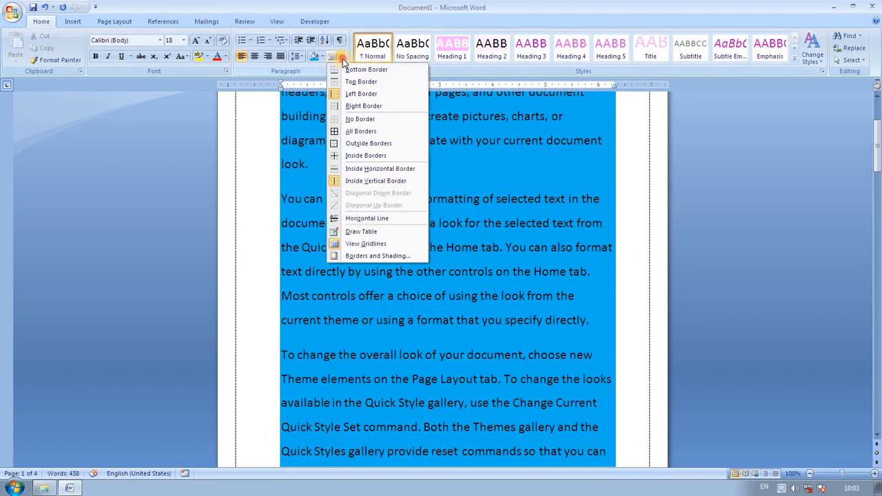
pyautogui.click(325, 58)
pyautogui.click(325, 58)
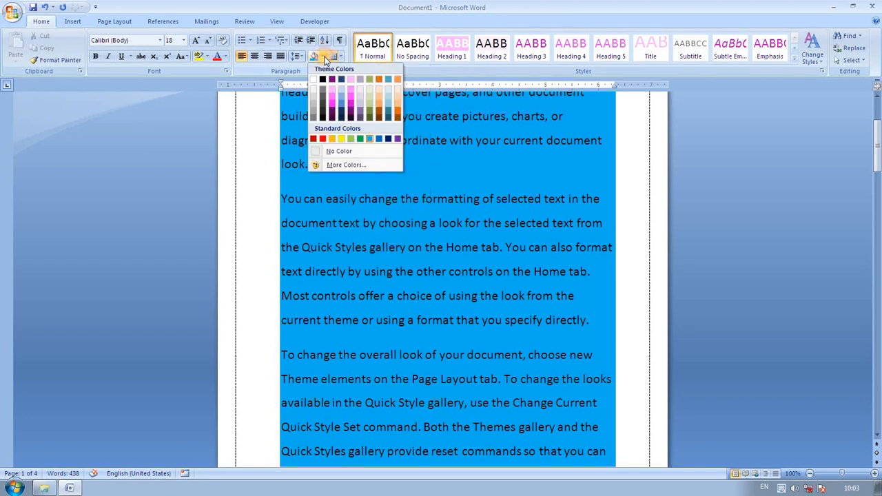
pyautogui.click(314, 80)
pyautogui.scroll(1, 413, 155)
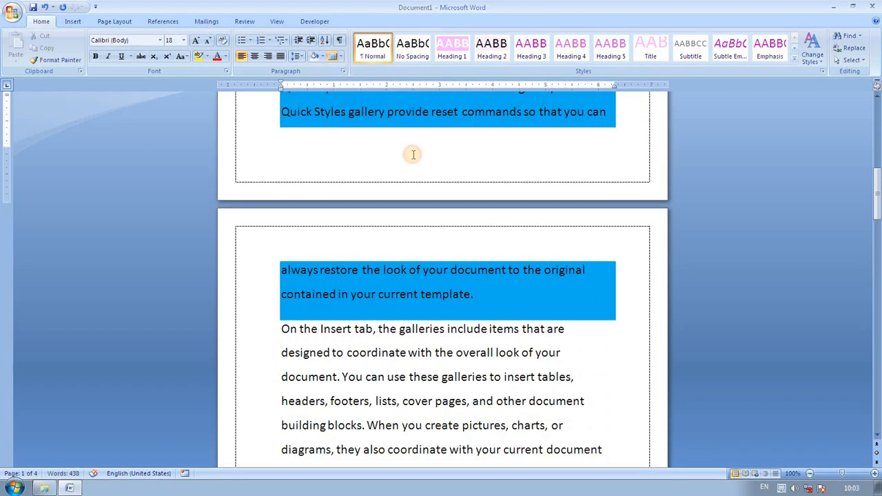
pyautogui.scroll(7, 417, 165)
# Select the white-shaded "On the Insert tab" paragraph and turn View Gridlines off
pyautogui.scroll(-4, 428, 162)
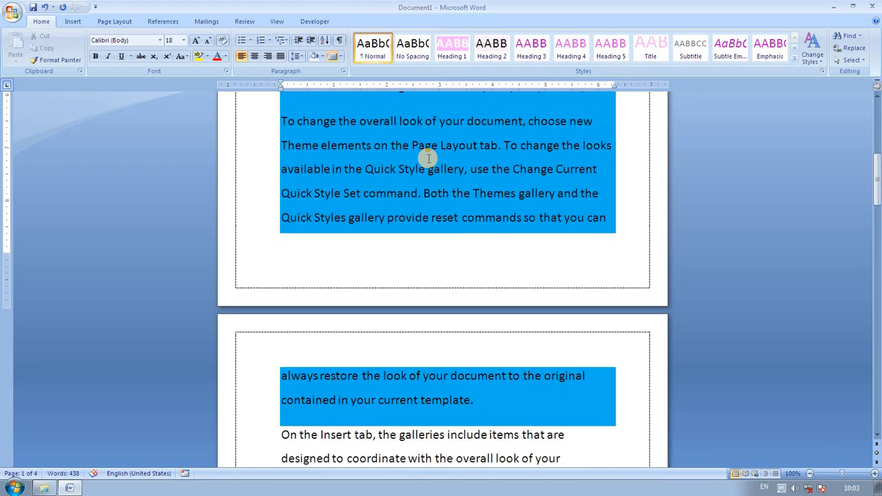
pyautogui.scroll(-8, 428, 160)
pyautogui.moveTo(316, 320); pyautogui.dragTo(279, 171)
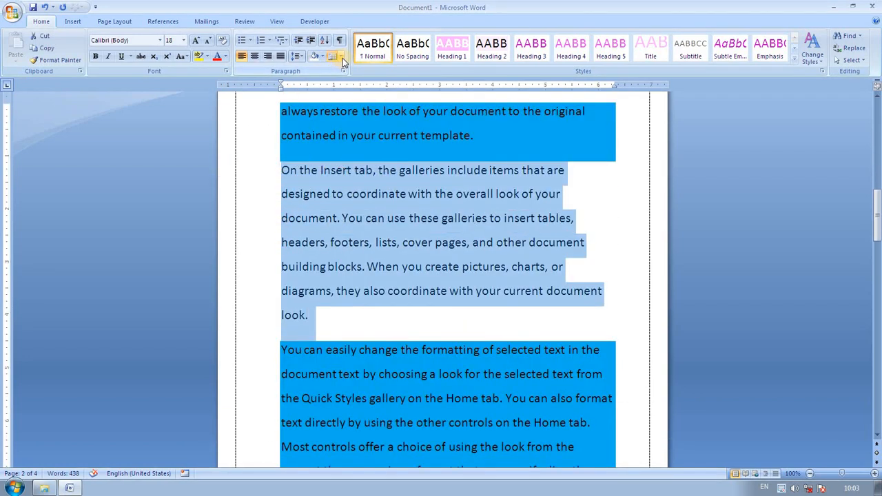
pyautogui.click(343, 58)
pyautogui.click(352, 243)
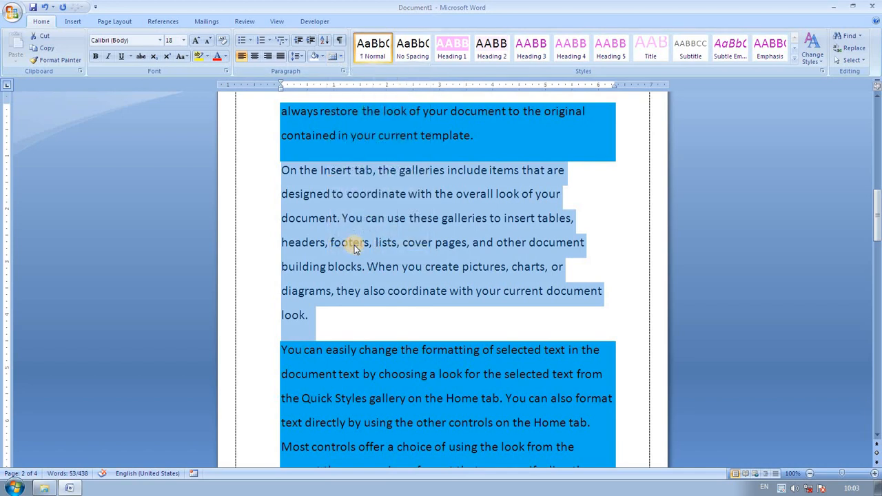
pyautogui.click(518, 198)
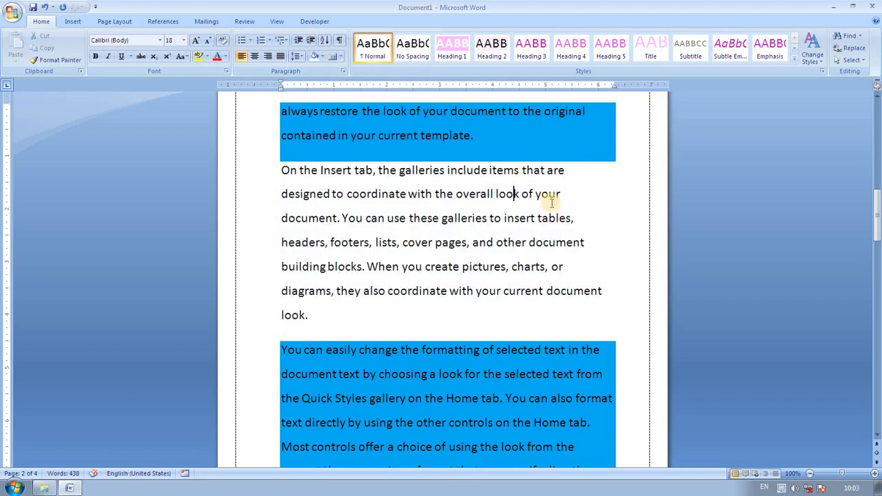
# Undo the recent border and shading changes until the text has no shading, paragraph borders or page border
pyautogui.hotkey('ctrl', 'z')
pyautogui.hotkey('ctrl', 'z')
pyautogui.hotkey('ctrl', 'z')
pyautogui.hotkey('ctrl', 'z')
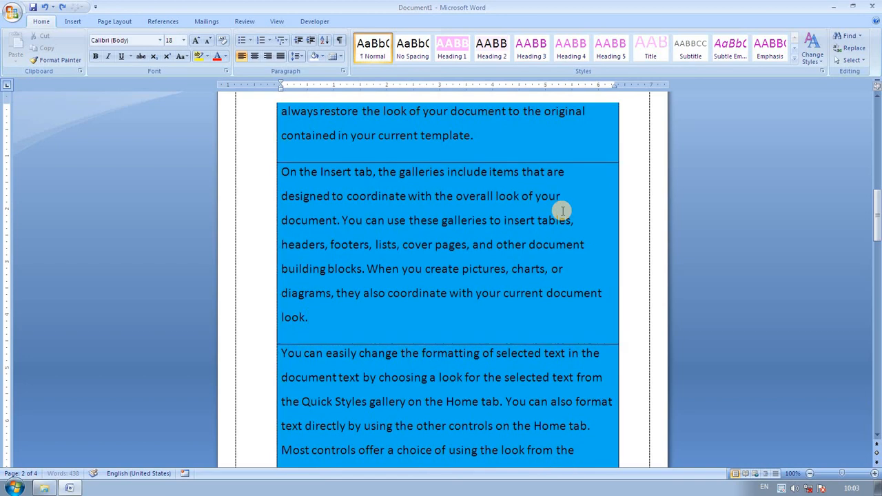
pyautogui.hotkey('ctrl', 'z')
pyautogui.hotkey('ctrl', 'z')
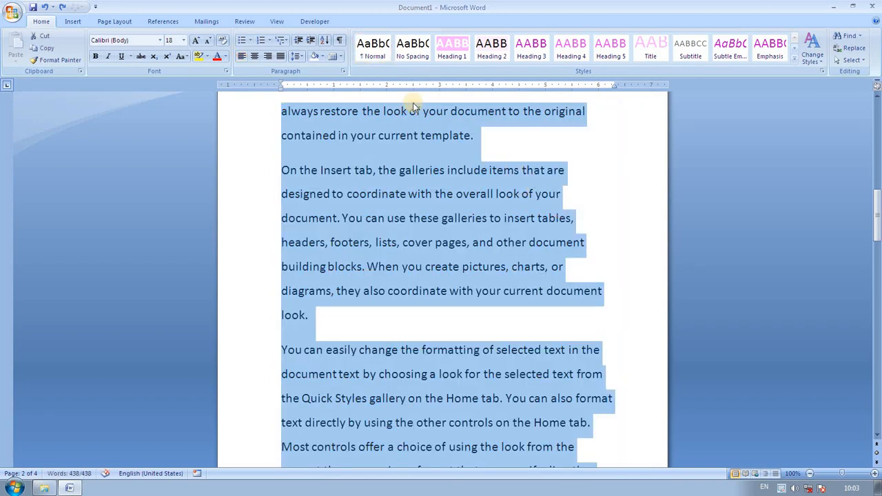
# Turn View Gridlines on in the border options, show the page gridlines, and deselect the text
pyautogui.click(337, 58)
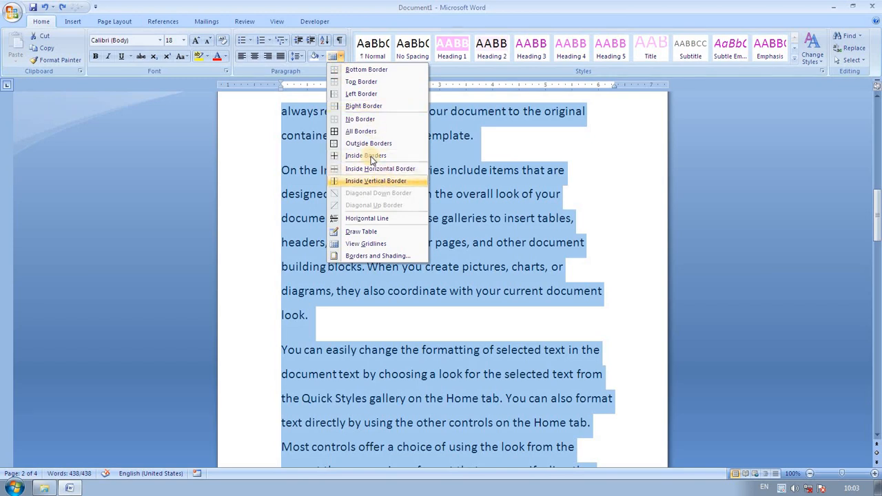
pyautogui.click(357, 243)
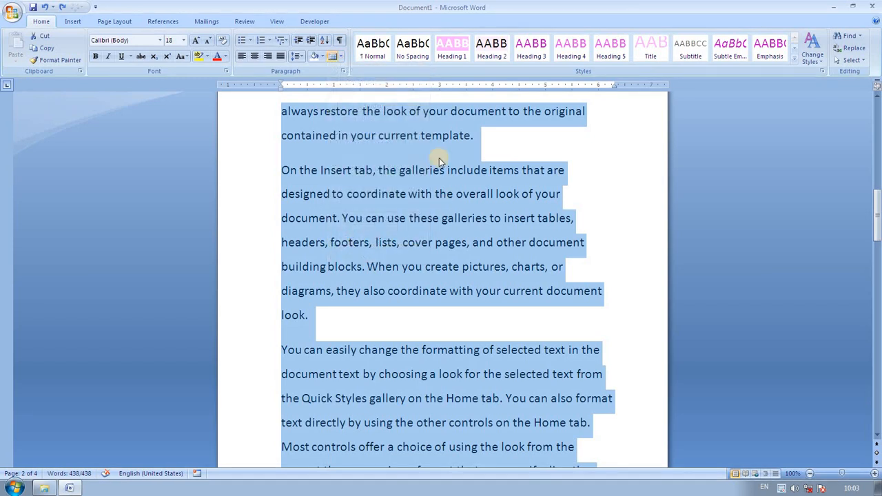
pyautogui.click(277, 22)
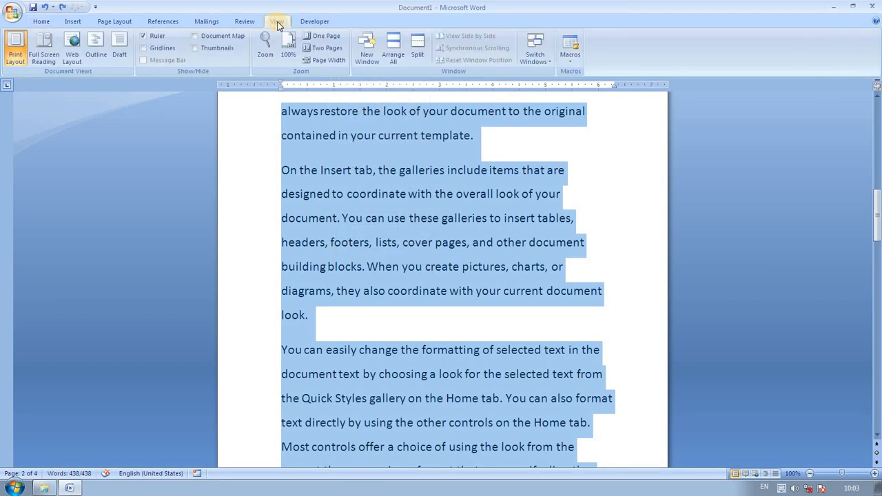
pyautogui.click(153, 49)
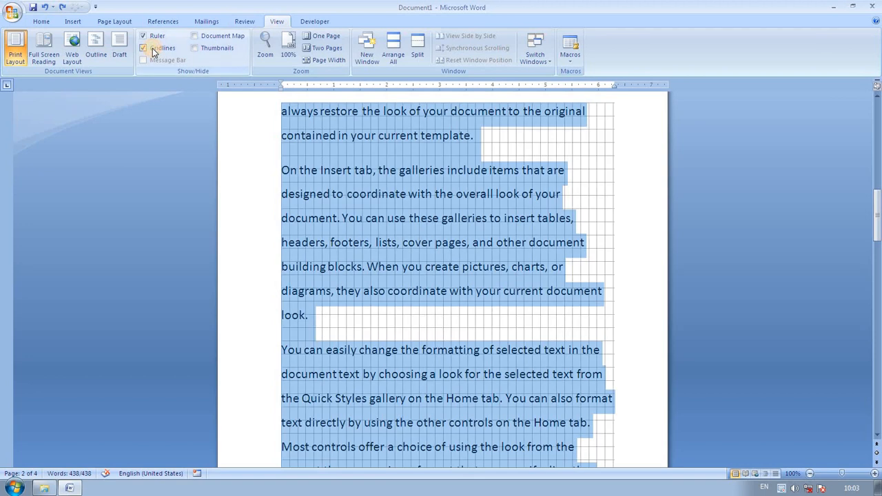
pyautogui.click(631, 187)
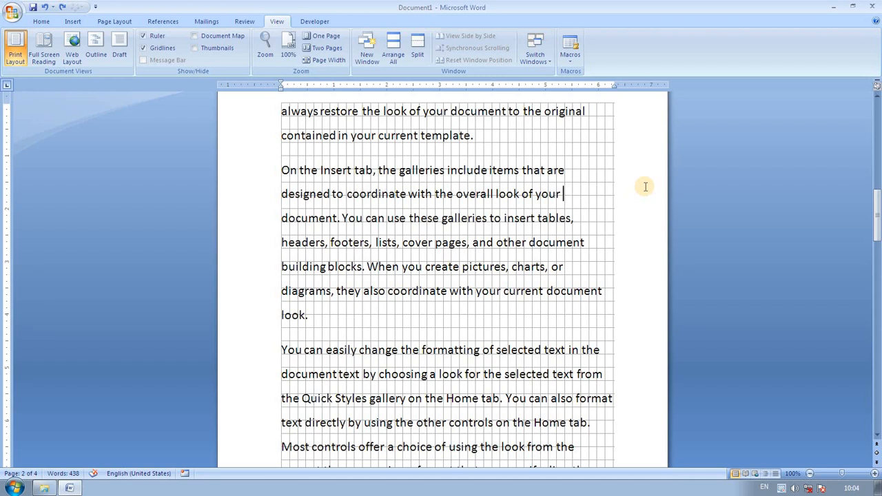
# Undo the earlier formatting changes back to the strongly indented, justified text above the multilevel list
pyautogui.click(47, 22)
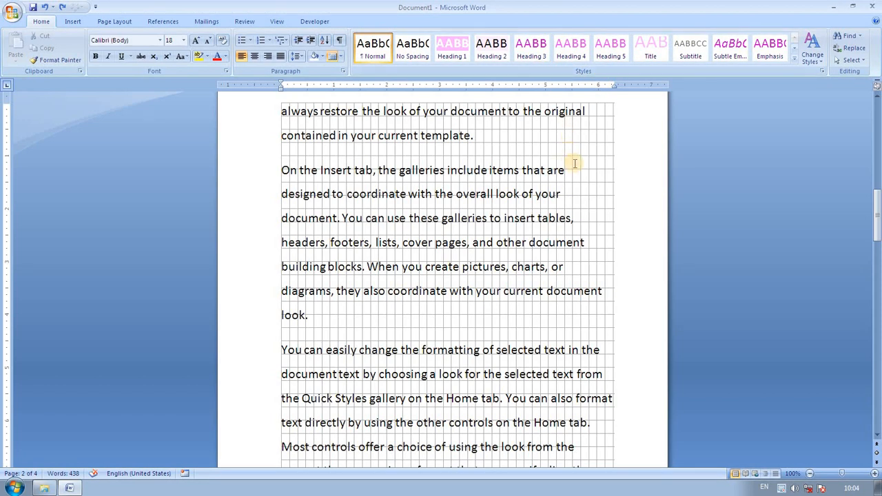
pyautogui.hotkey('ctrl', 'z')
pyautogui.hotkey('ctrl', 'z')
pyautogui.hotkey('ctrl', 'z')
pyautogui.hotkey('ctrl', 'z')
pyautogui.hotkey('ctrl', 'z')
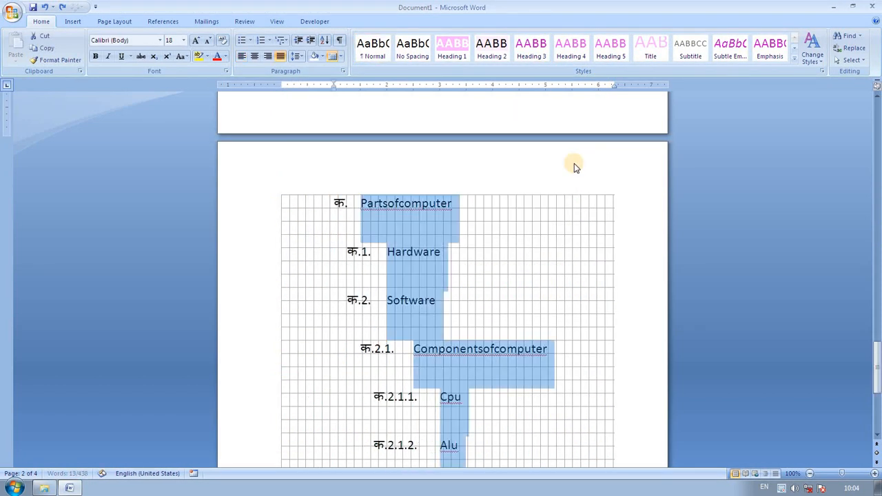
pyautogui.hotkey('ctrl', 'z')
pyautogui.hotkey('ctrl', 'z')
pyautogui.hotkey('ctrl', 'z')
pyautogui.hotkey('ctrl', 'z')
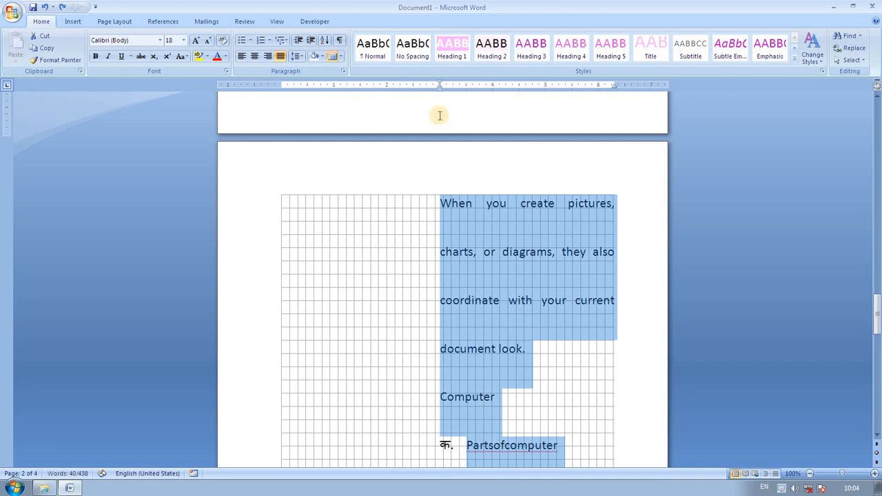
# Hide the page gridlines and return to the paragraph formatting commands
pyautogui.click(276, 21)
pyautogui.click(143, 47)
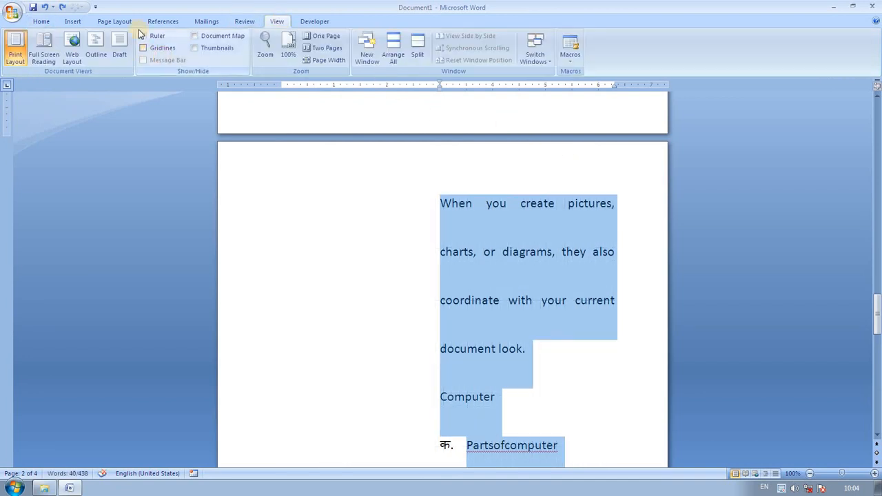
pyautogui.click(38, 21)
# Undo the remaining indents, spacing, list formatting and text entry until the page is blank
pyautogui.hotkey('ctrl', 'z')
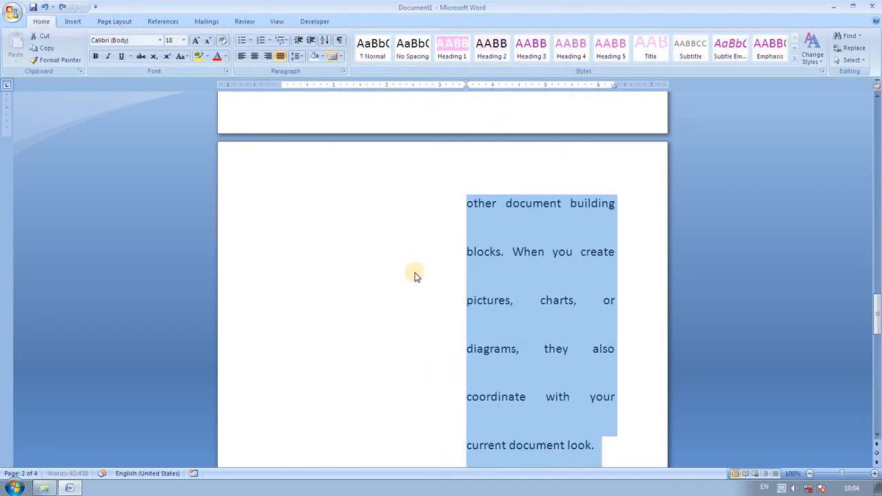
pyautogui.hotkey('ctrl', 'z')
pyautogui.hotkey('ctrl', 'z')
pyautogui.hotkey('ctrl', 'z')
pyautogui.hotkey('ctrl', 'z')
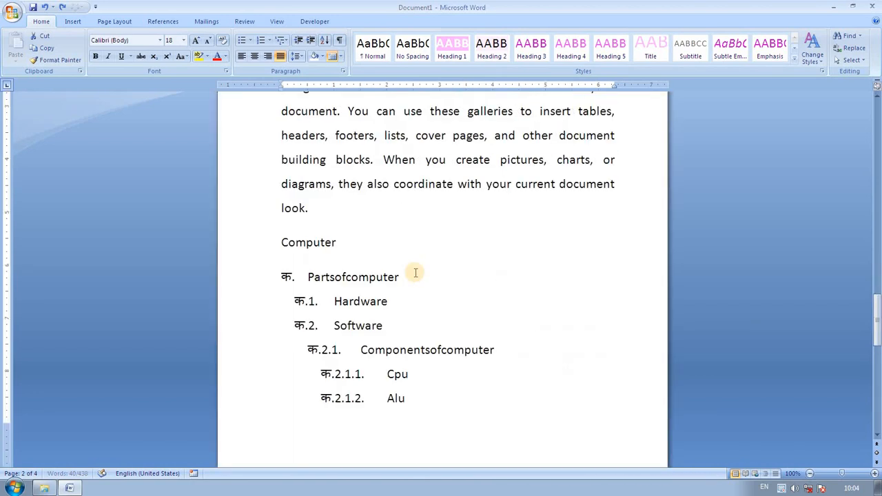
pyautogui.hotkey('ctrl', 'z')
pyautogui.hotkey('ctrl', 'z')
pyautogui.hotkey('ctrl', 'z')
pyautogui.hotkey('ctrl', 'z')
pyautogui.hotkey('ctrl', 'z')
pyautogui.hotkey('ctrl', 'z')
pyautogui.hotkey('ctrl', 'z')
pyautogui.hotkey('ctrl', 'z')
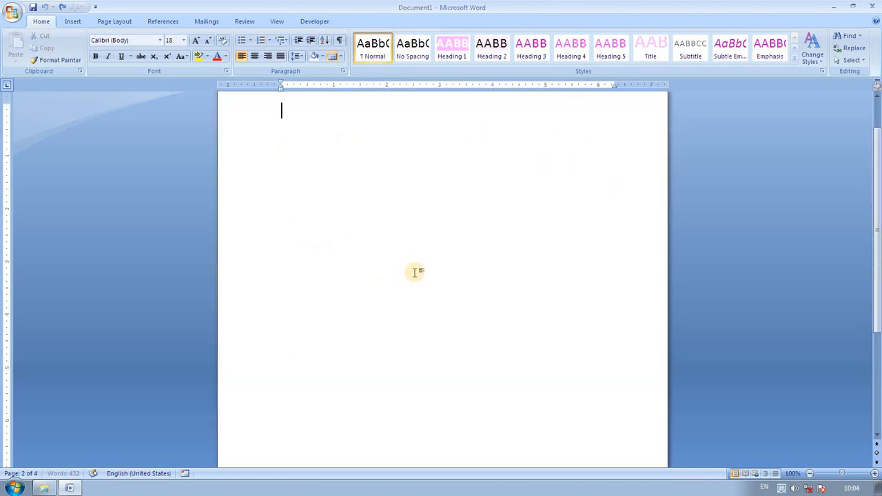
# Generate sample paragraphs in the blank document with =rand() and return to the start of the text
pyautogui.write('=')
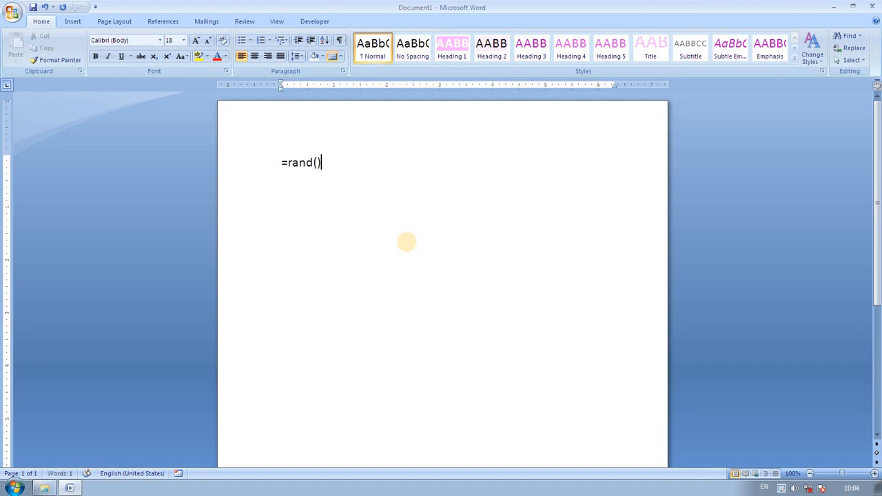
pyautogui.write('rand()')
pyautogui.press('Return')
pyautogui.scroll(4, 396, 217)
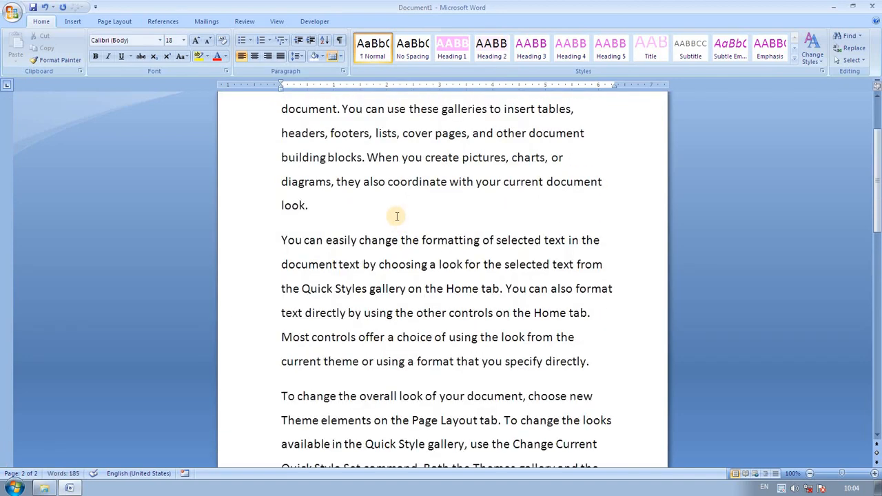
pyautogui.scroll(2, 397, 216)
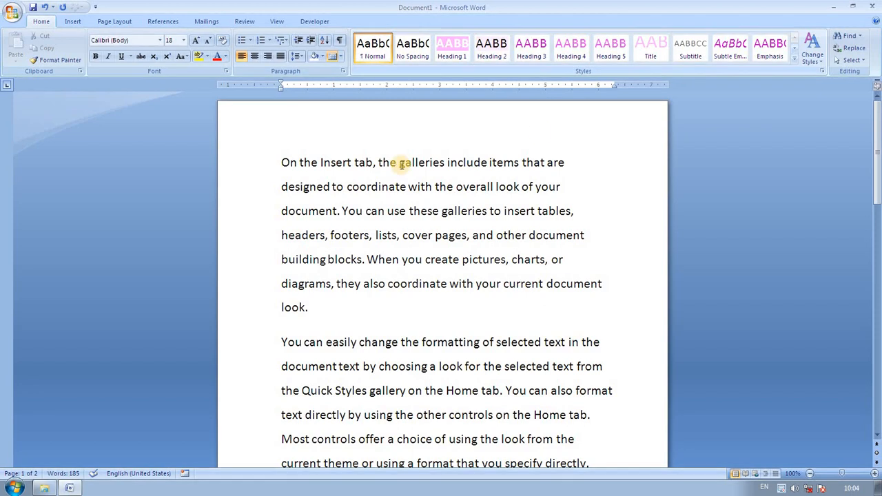
# Insert "Unit-1" as a separate line above the first sample paragraph
pyautogui.click(280, 162)
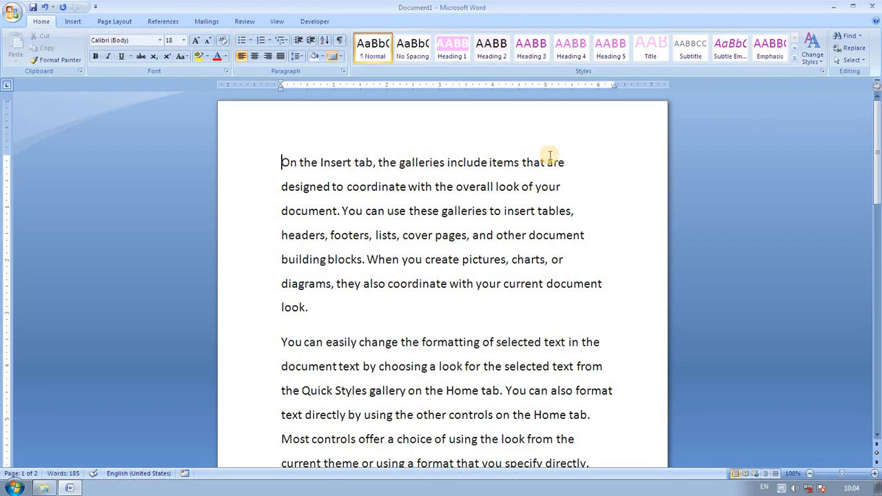
pyautogui.write('unit-1')
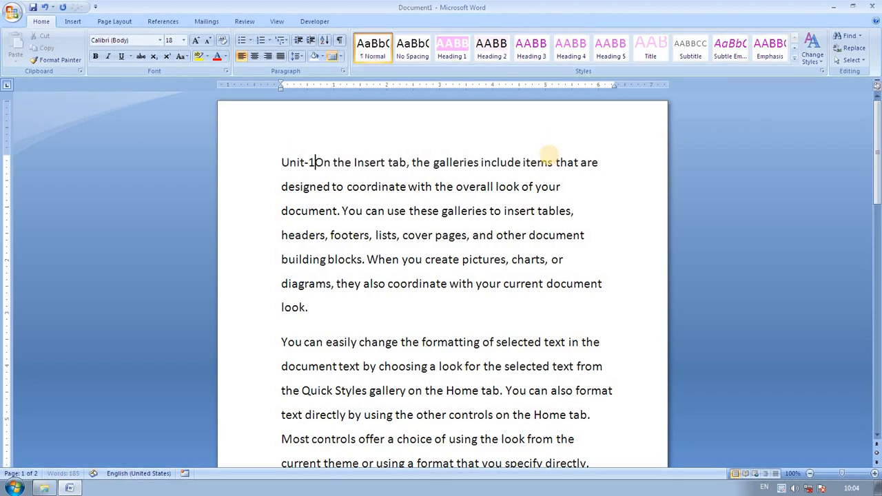
pyautogui.press('Return')
# Insert "chapter-2" before "headers, footers" in the first sample paragraph and end it with a paragraph break
pyautogui.click(279, 269)
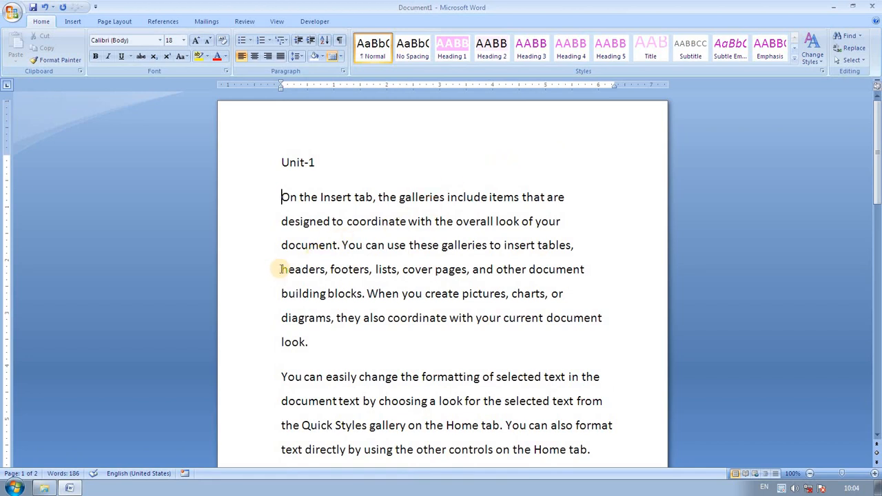
pyautogui.write('chapter-')
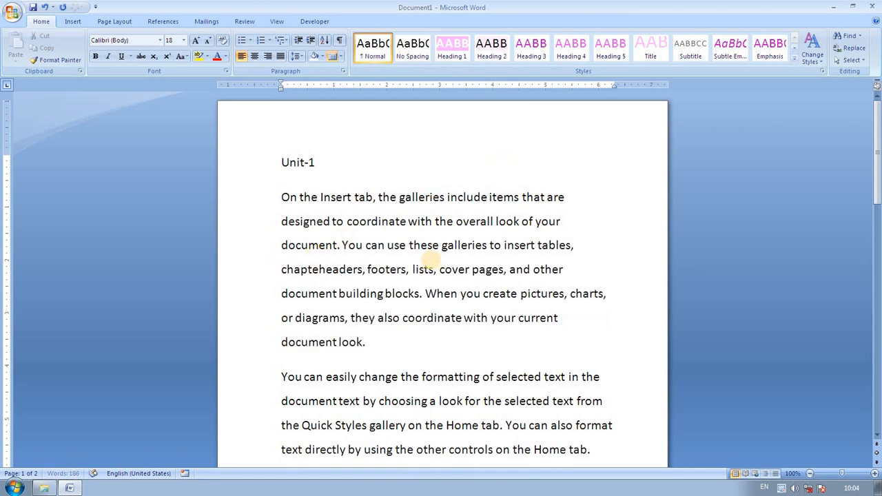
pyautogui.write('2')
pyautogui.press('Return')
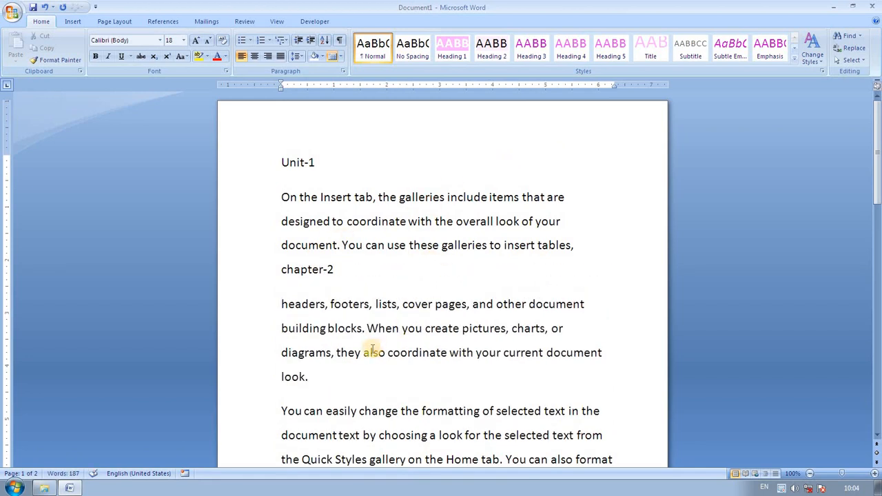
# Insert "Unit-3" as a separate line above the paragraph beginning "You can easily change the formatting"
pyautogui.press('Down')
pyautogui.press('Down')
pyautogui.press('Down')
pyautogui.press('Down')
pyautogui.write('Unit-')
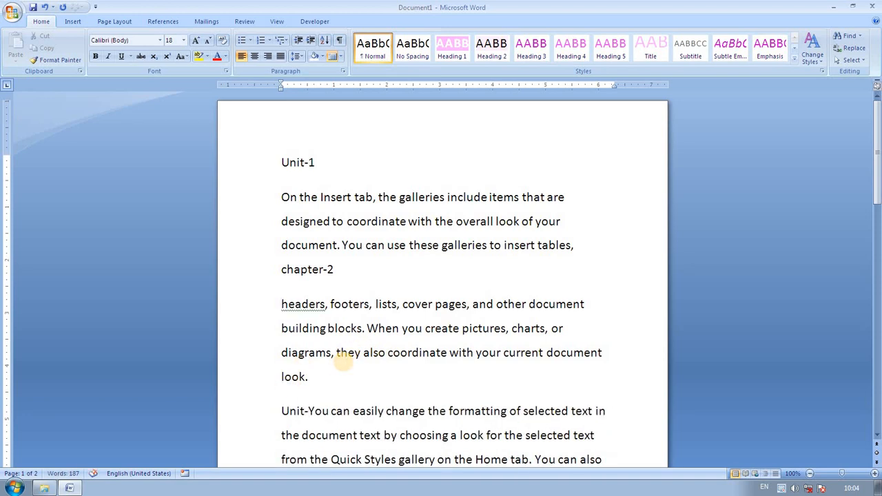
pyautogui.write('3')
pyautogui.press('Return')
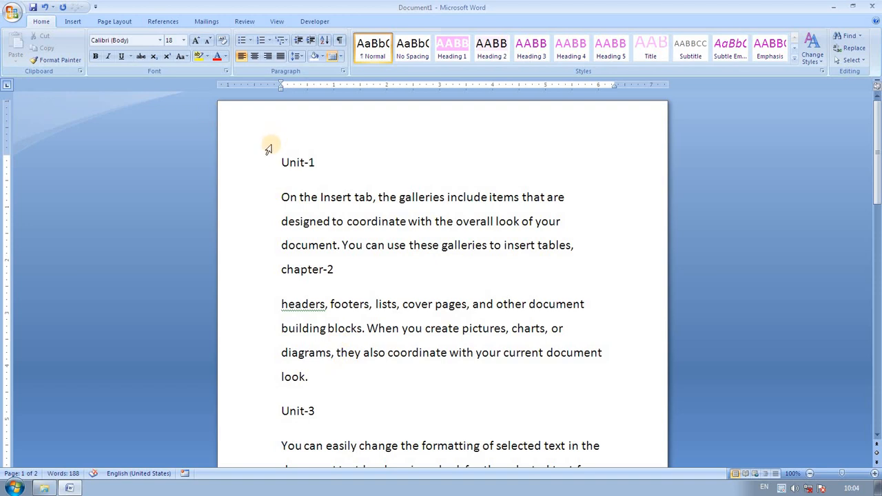
# Apply the Heading 1 style to the "Unit-1" line and the Title style to the "chapter-2" line
pyautogui.click(313, 163)
pyautogui.moveTo(313, 163); pyautogui.dragTo(281, 164)
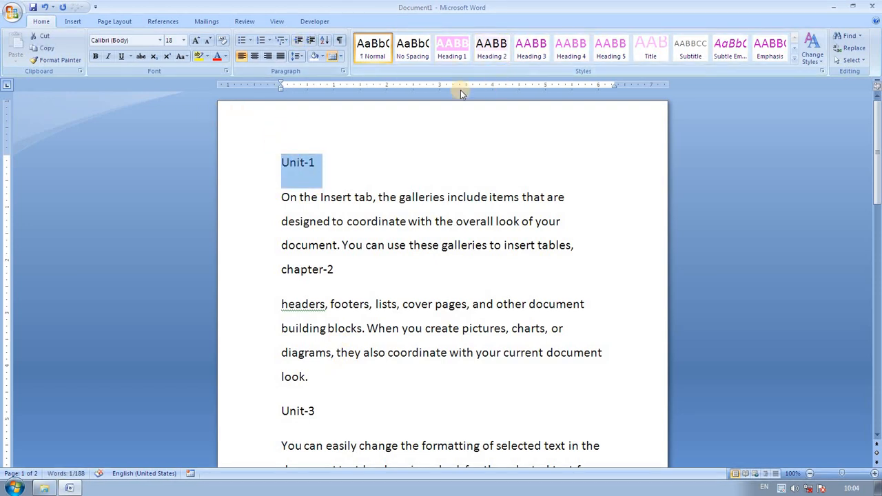
pyautogui.click(451, 49)
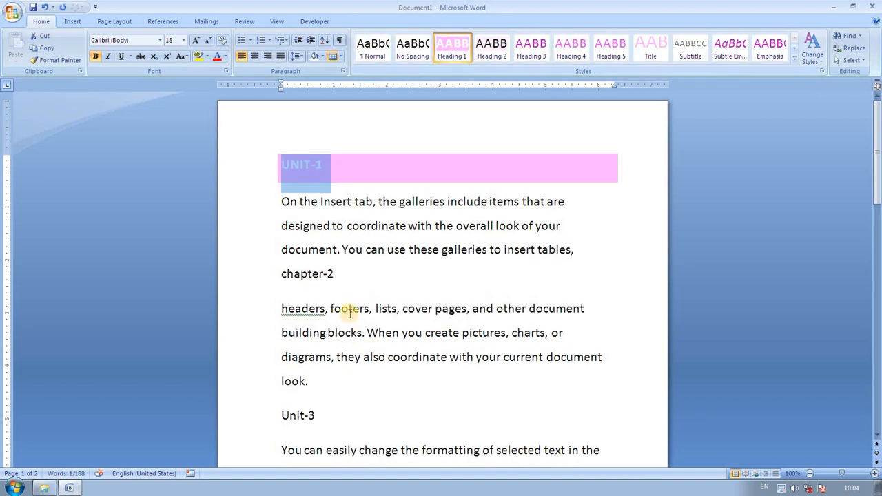
pyautogui.moveTo(337, 276); pyautogui.dragTo(256, 264)
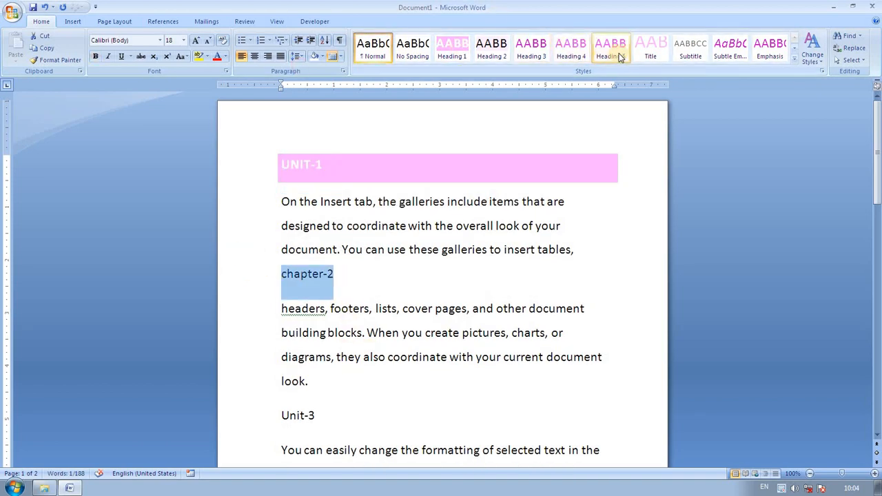
pyautogui.click(650, 46)
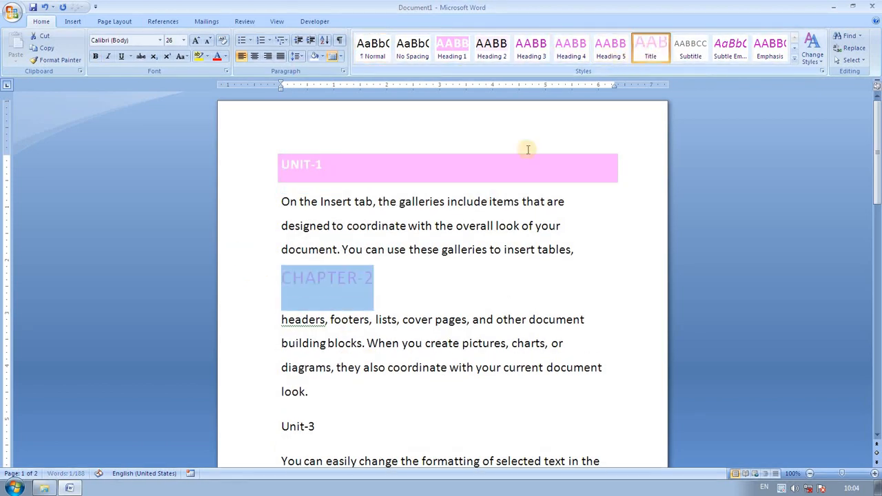
# Browse the quick styles for the "Unit-3" line and apply the Title style to it
pyautogui.click(313, 427)
pyautogui.tripleClick(293, 425)
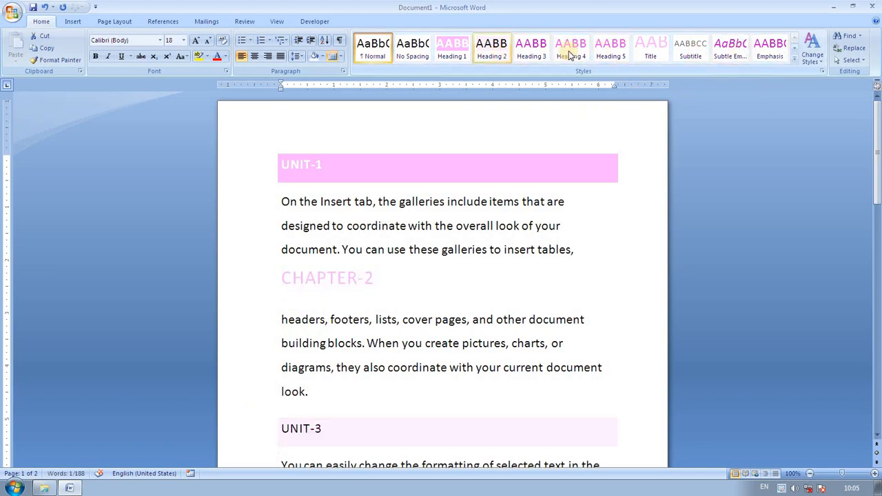
pyautogui.click(794, 51)
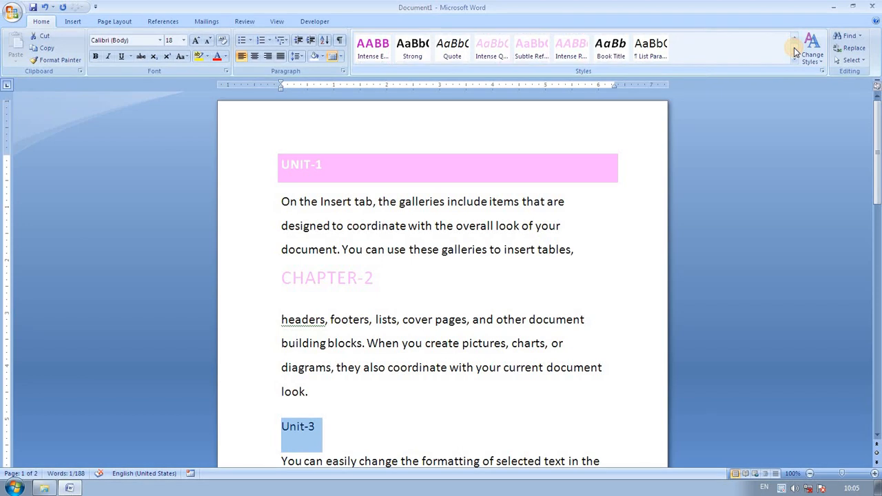
pyautogui.click(412, 49)
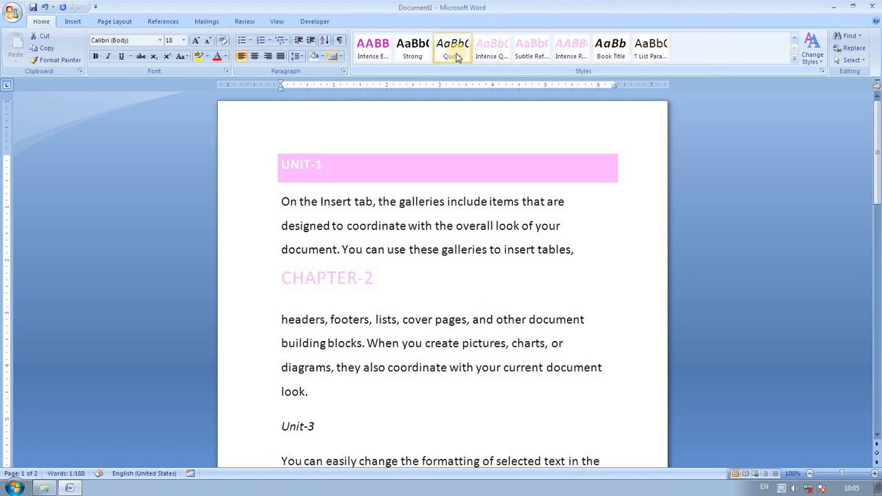
pyautogui.click(794, 39)
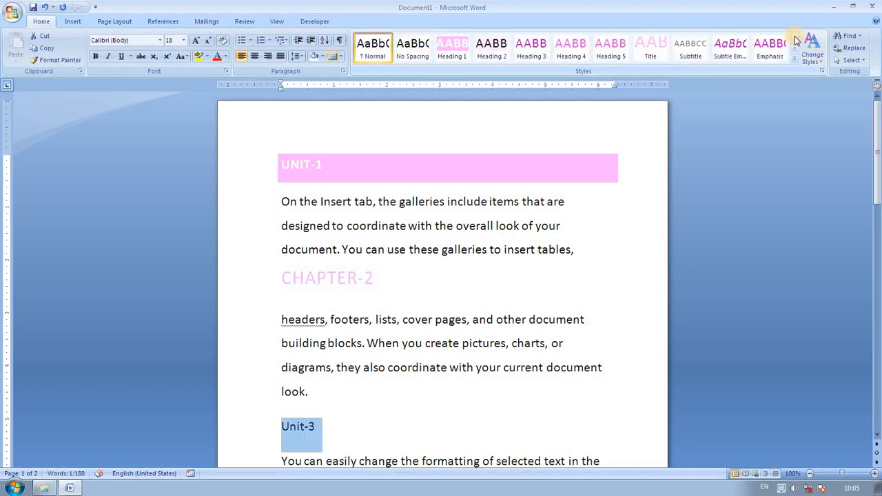
pyautogui.click(648, 53)
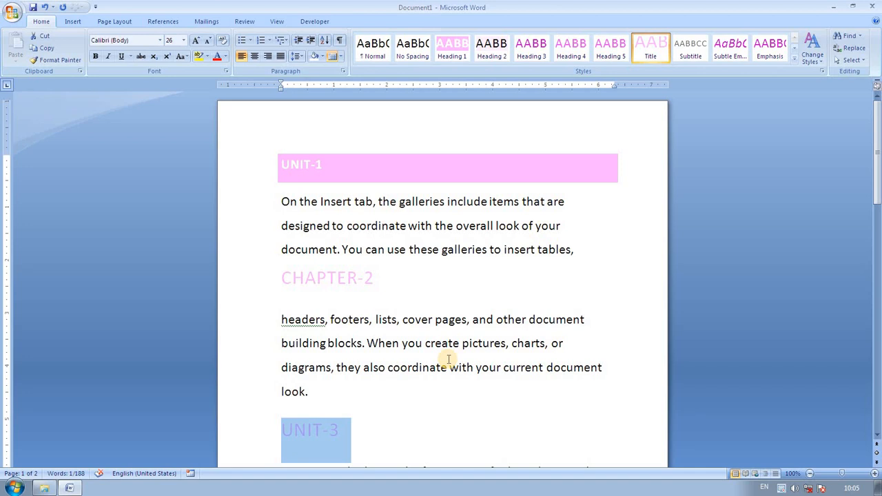
# Change the document's style set to Traditional
pyautogui.click(820, 62)
pyautogui.moveTo(828, 79)
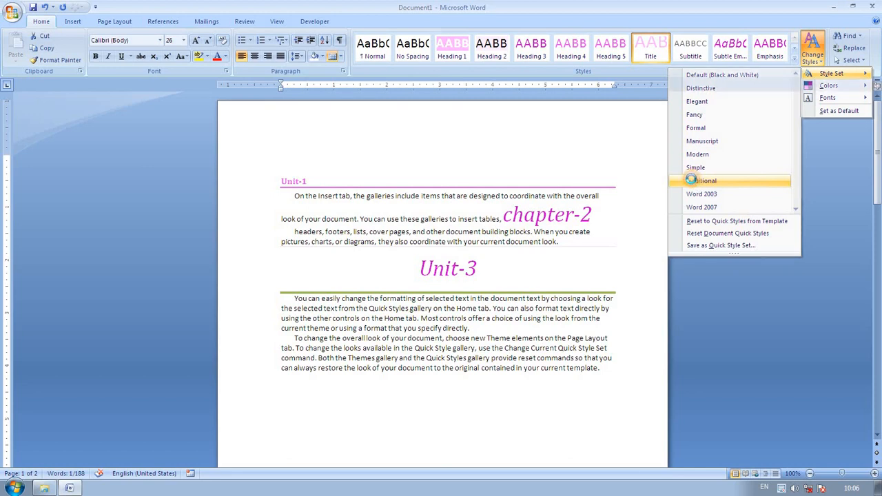
pyautogui.click(695, 182)
# Change the document's style colors to Metro and its style fonts to Concourse
pyautogui.click(818, 61)
pyautogui.moveTo(827, 86)
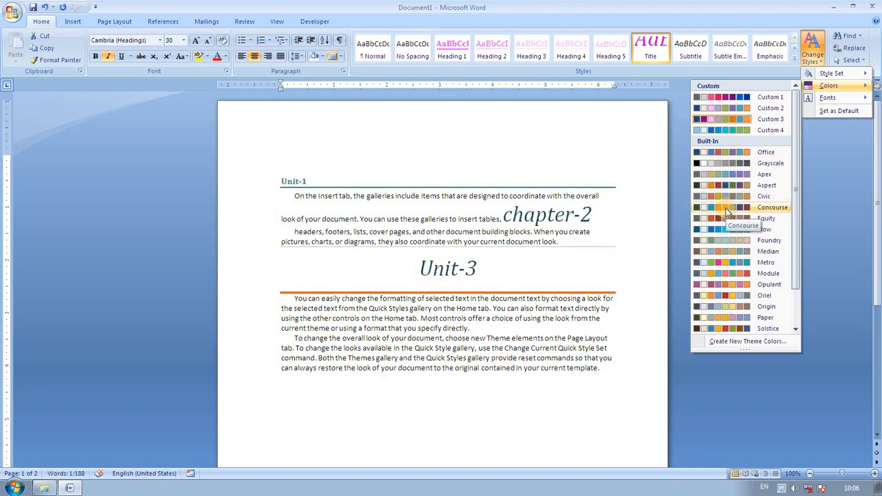
pyautogui.click(718, 266)
pyautogui.click(815, 60)
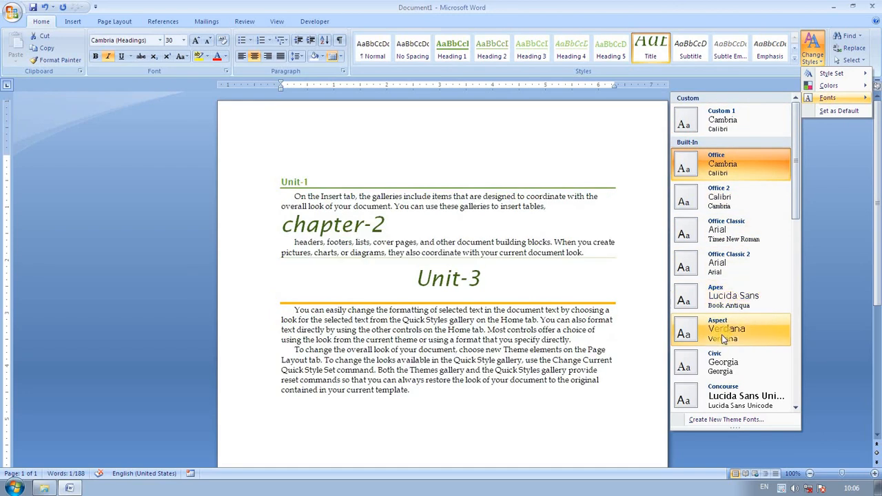
pyautogui.click(723, 396)
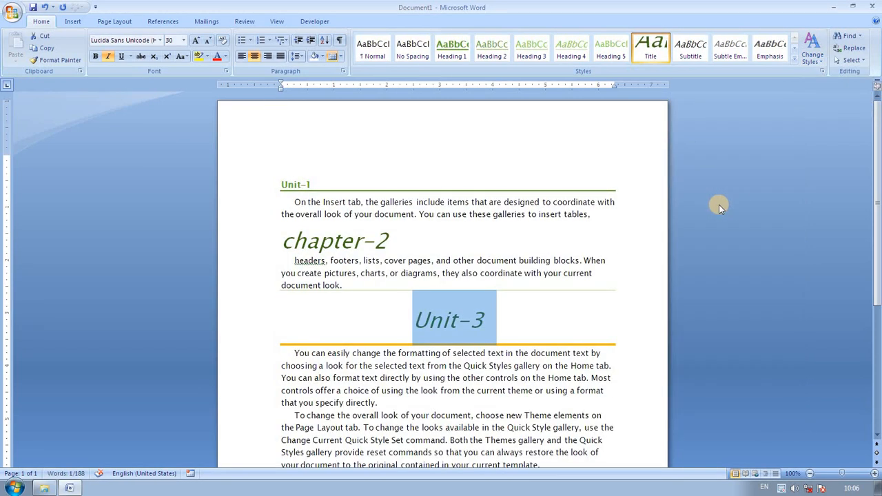
pyautogui.scroll(-1, 718, 205)
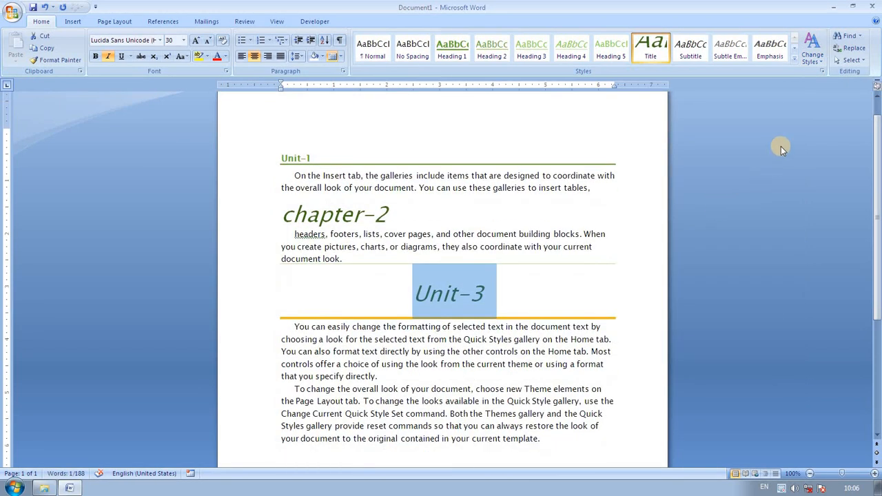
# Show the full list of styles, check which one the "Unit-1" heading uses, and close the list
pyautogui.click(821, 71)
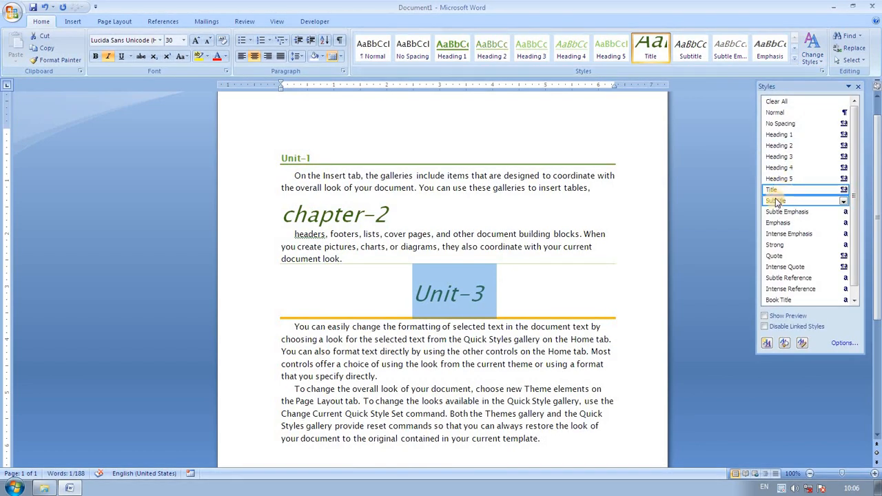
pyautogui.click(312, 158)
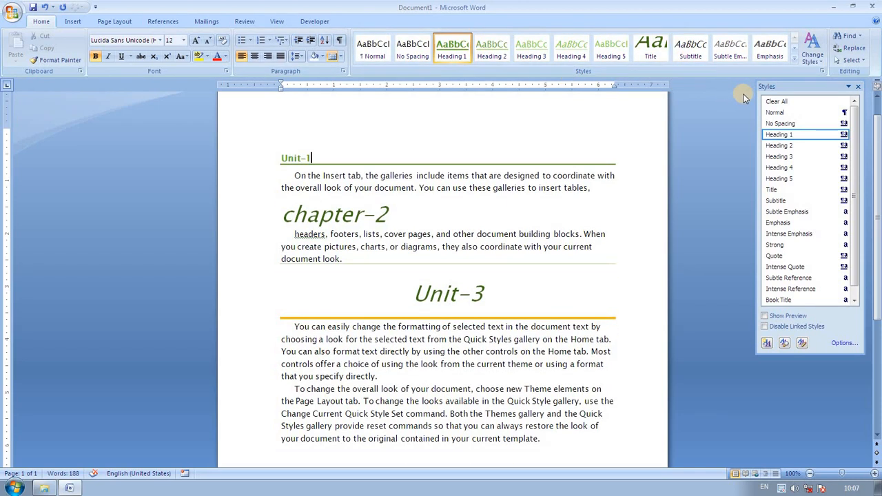
pyautogui.click(858, 87)
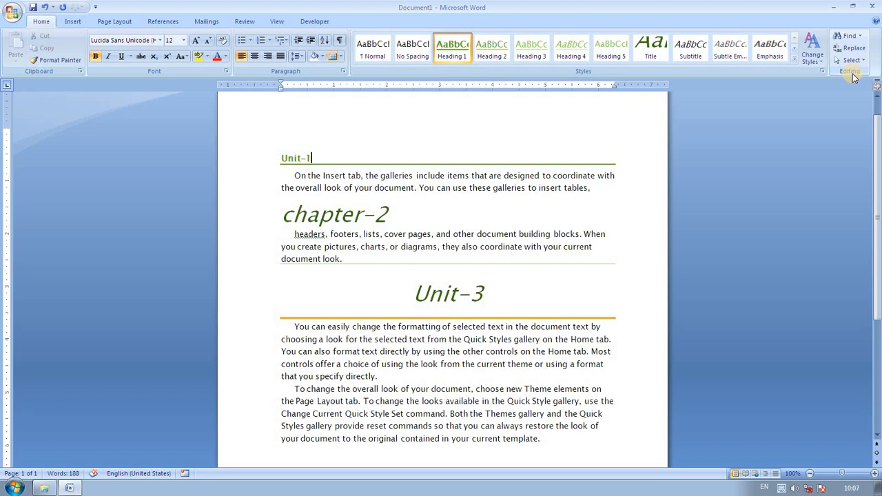
# Find all occurrences of "insert" in the main document and close the search
pyautogui.click(859, 35)
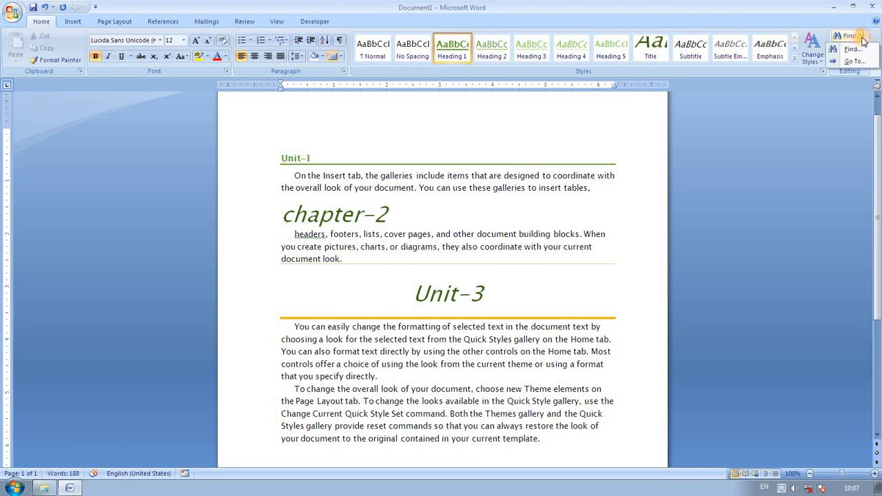
pyautogui.click(852, 50)
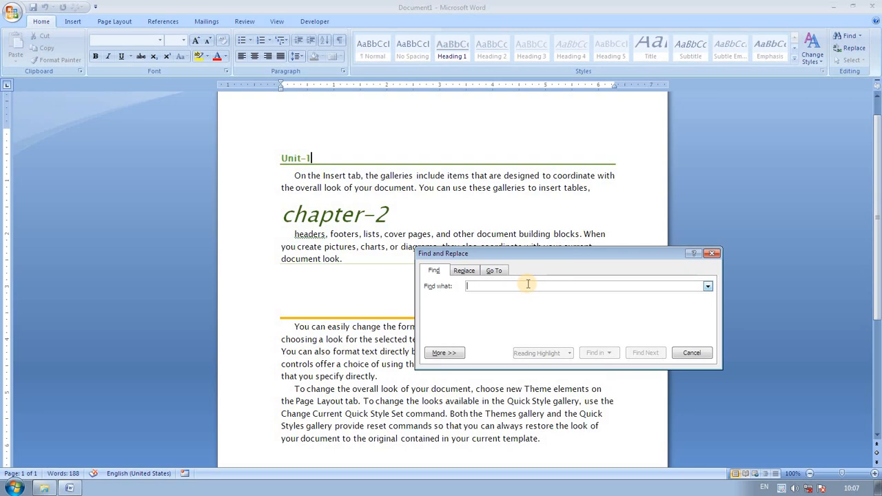
pyautogui.write('lnsert')
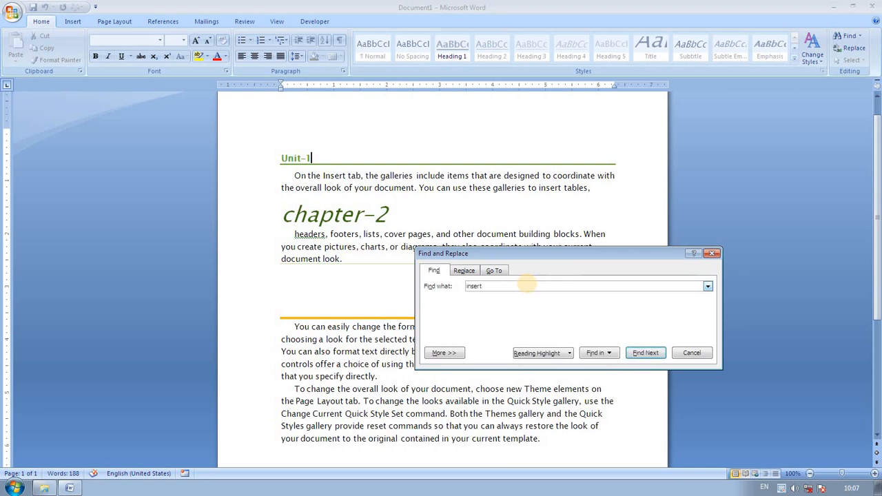
pyautogui.click(597, 353)
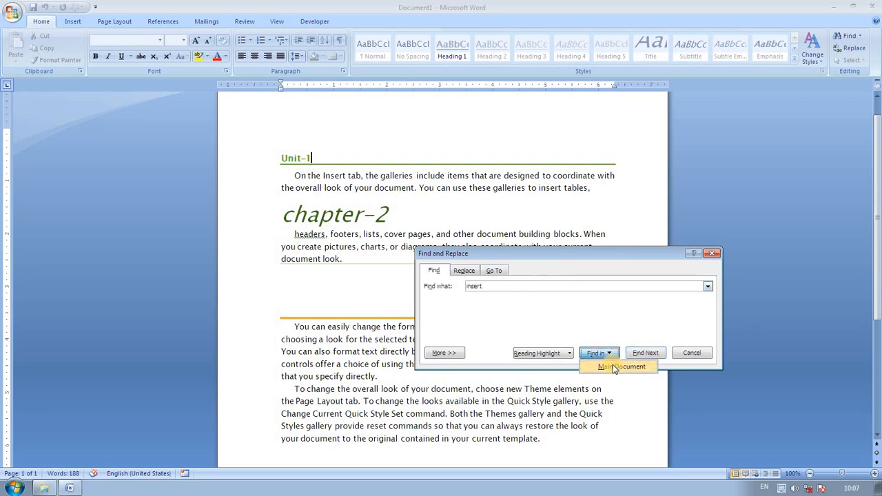
pyautogui.click(615, 367)
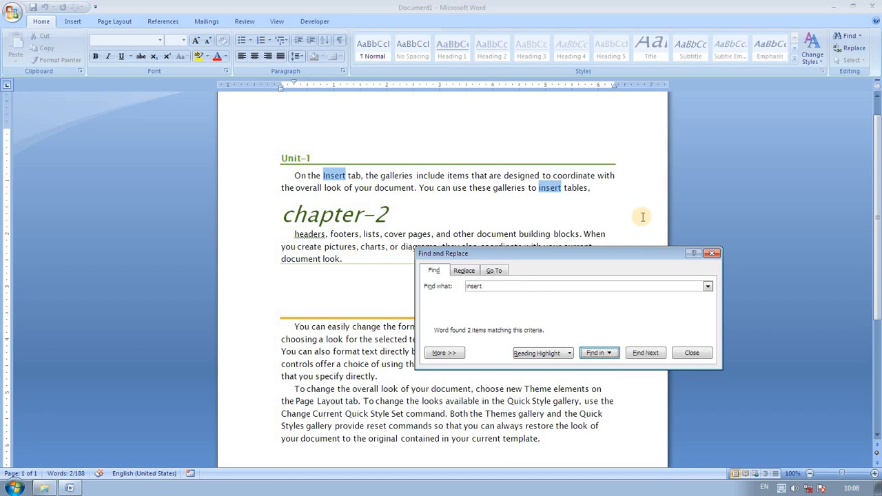
pyautogui.click(712, 253)
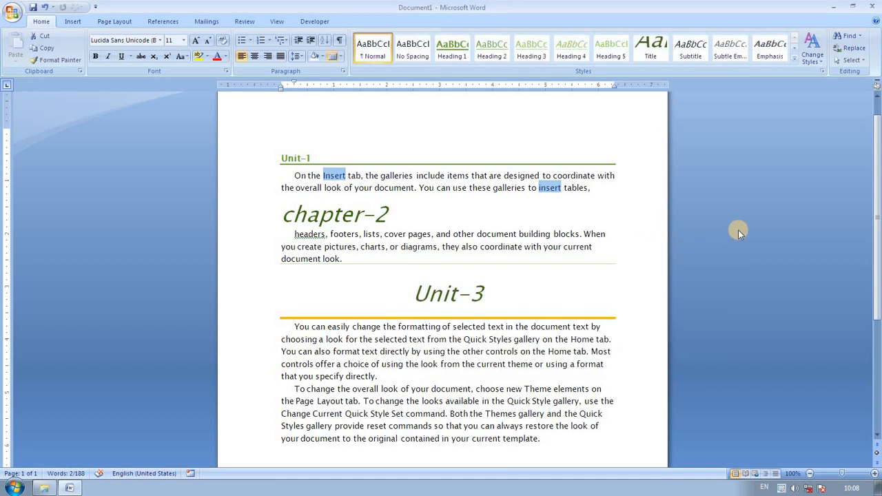
pyautogui.hotkey('ctrl', 'f')
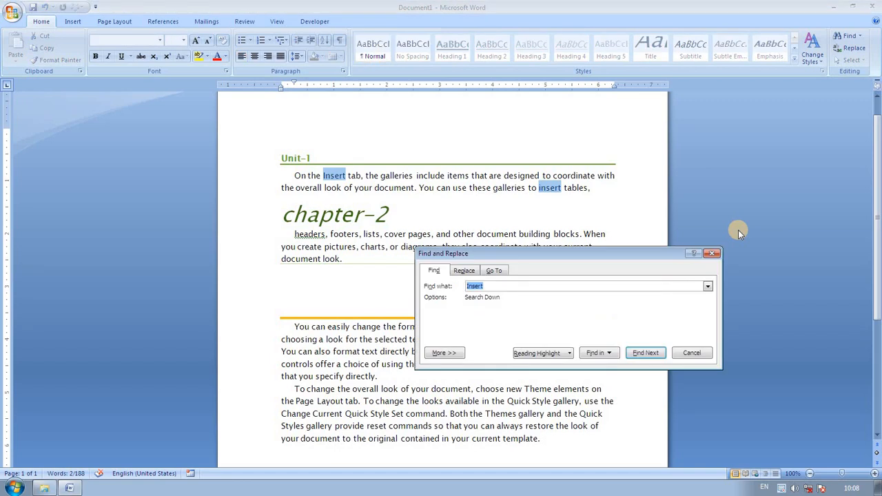
pyautogui.click(712, 254)
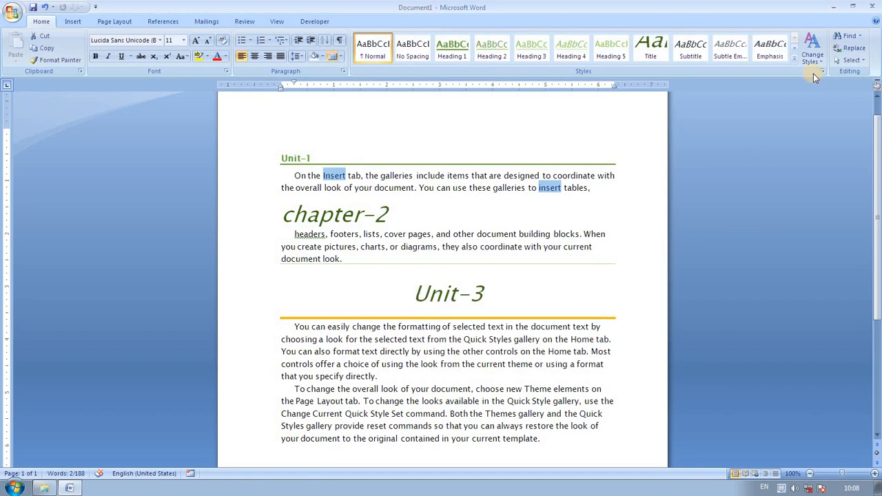
pyautogui.click(859, 35)
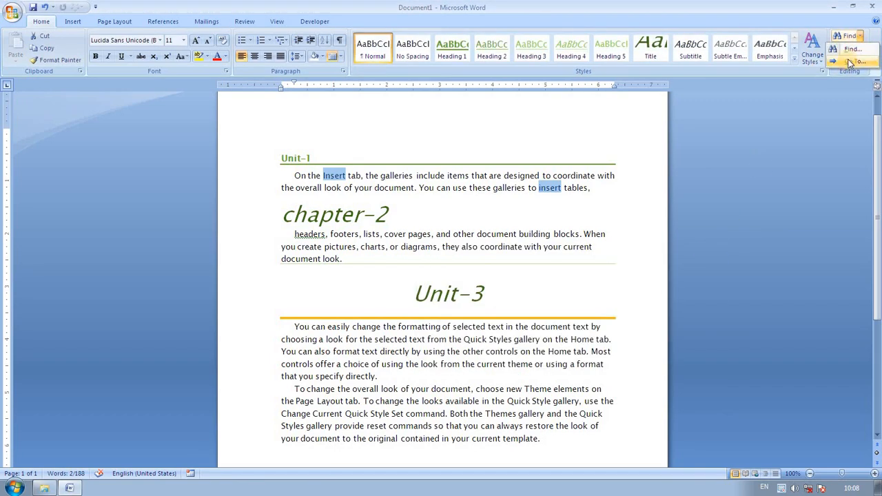
pyautogui.click(854, 61)
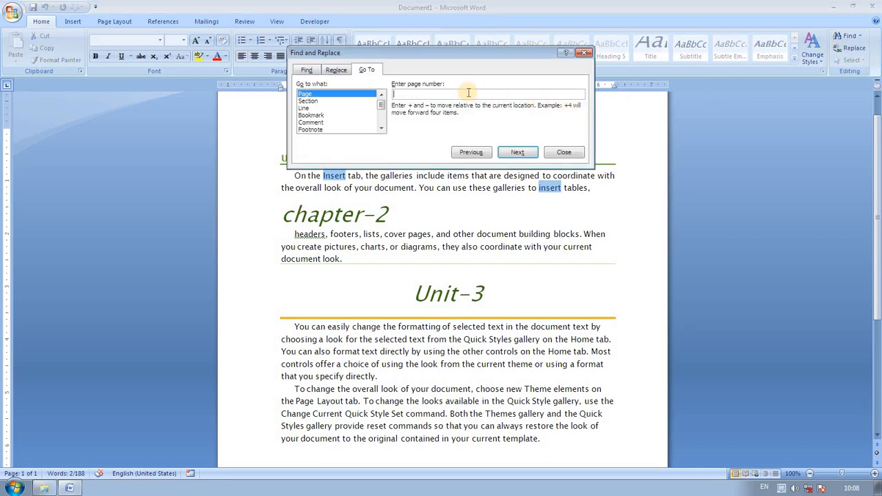
pyautogui.click(583, 53)
# Add more sample paragraphs at the end of the document with =rand()
pyautogui.scroll(-3, 610, 293)
pyautogui.scroll(-3, 607, 295)
pyautogui.click(569, 266)
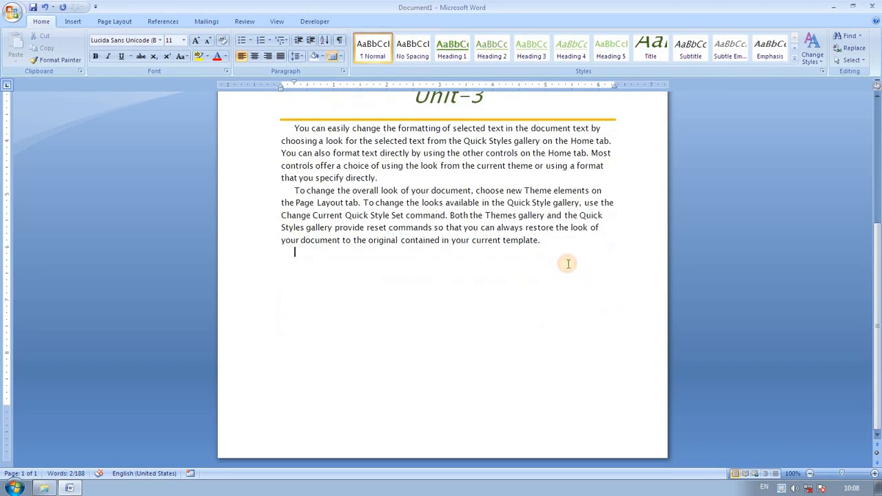
pyautogui.write('=rand()')
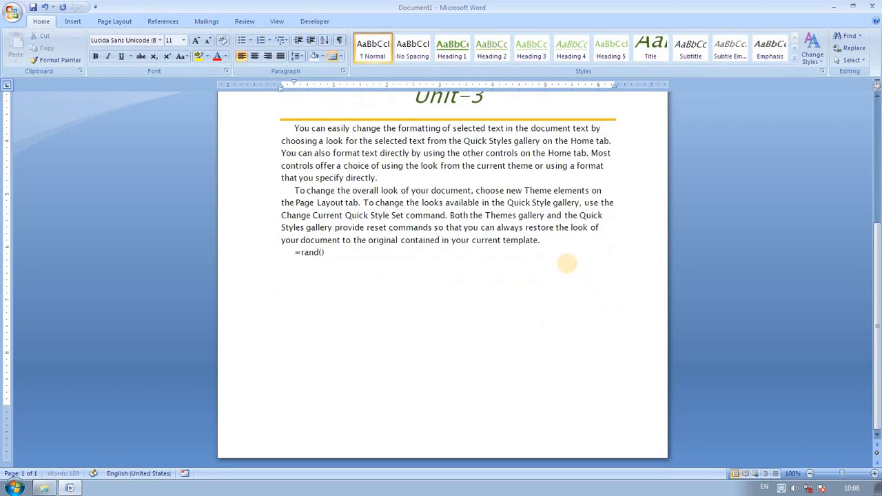
pyautogui.press('Return')
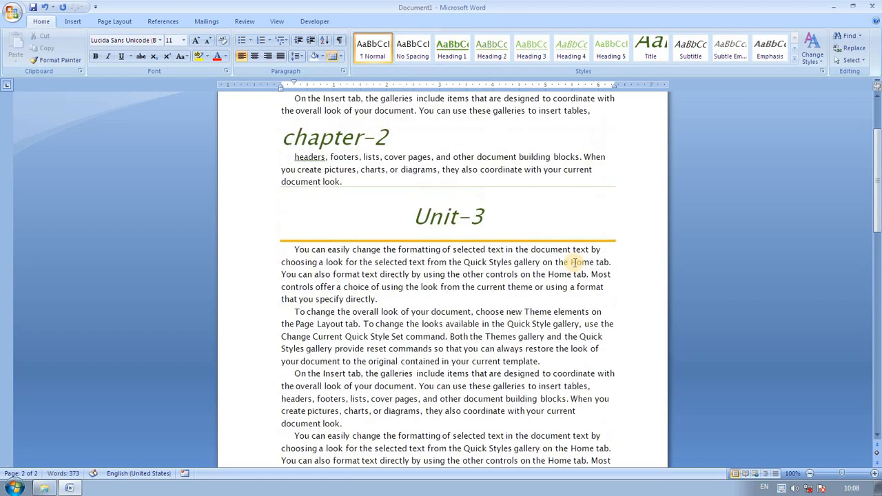
# Place the cursor in the "chapter-2" heading, go to page 2 using Go To, and close the dialog
pyautogui.scroll(3, 427, 248)
pyautogui.click(338, 239)
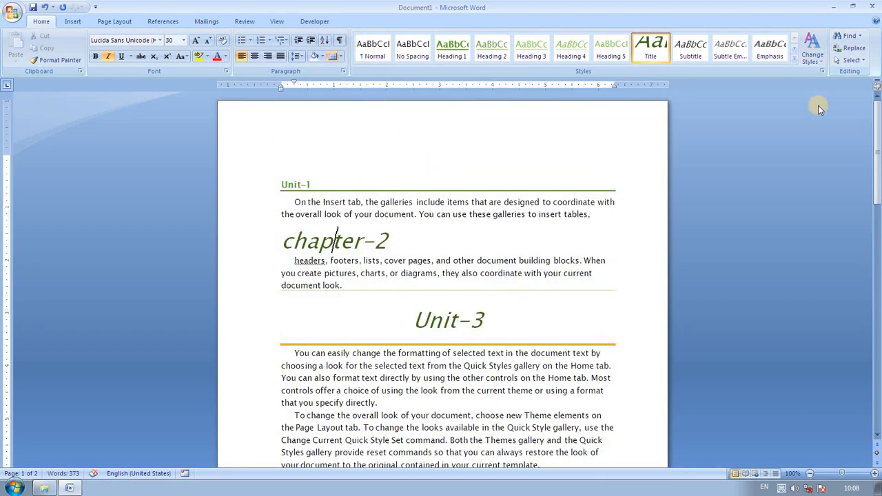
pyautogui.click(858, 35)
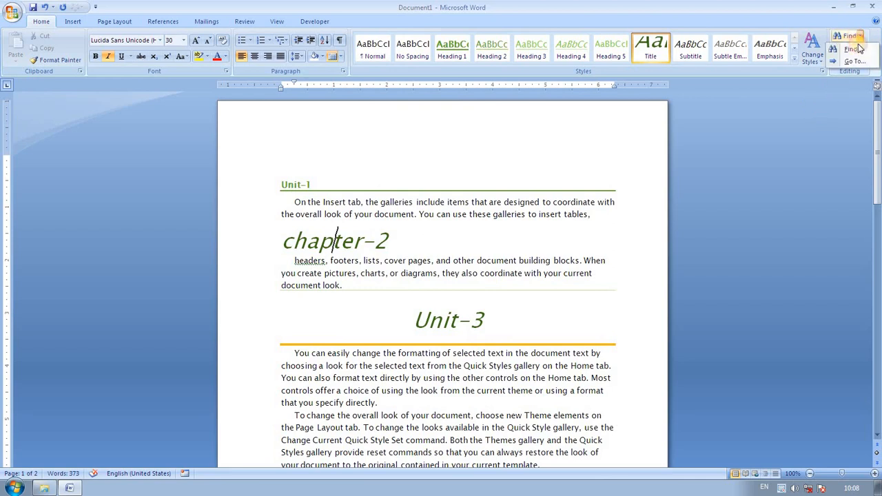
pyautogui.click(846, 64)
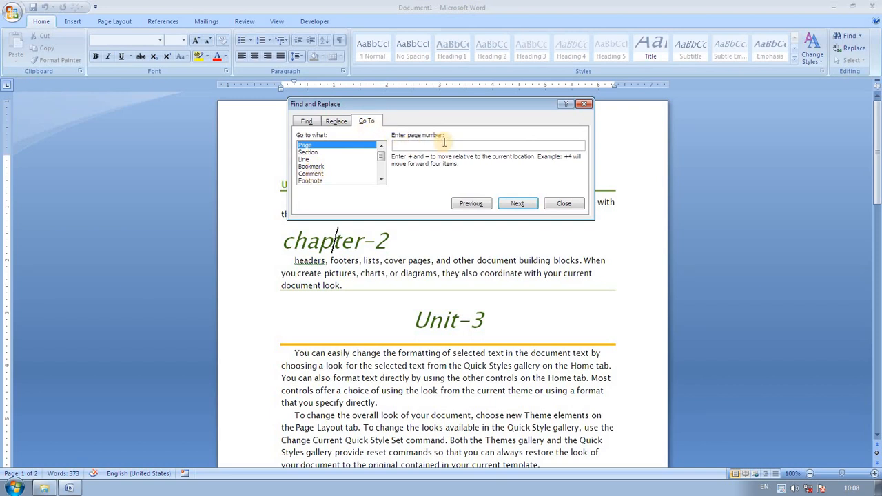
pyautogui.write('2')
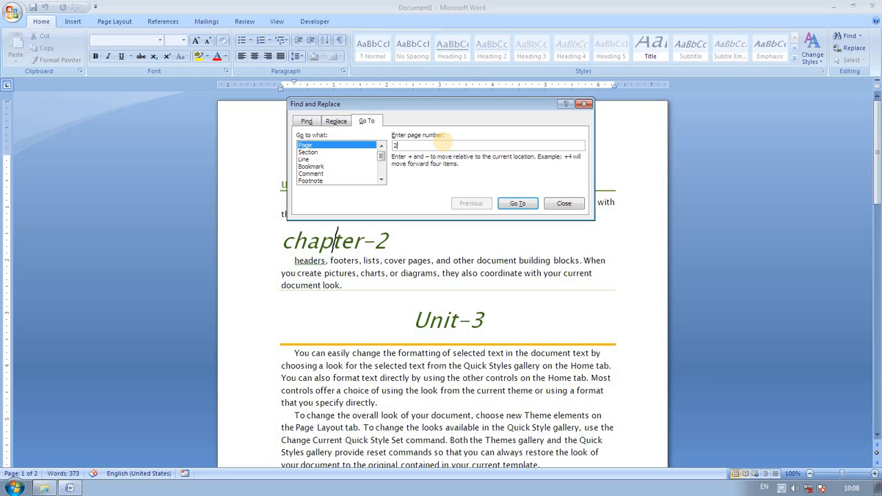
pyautogui.click(523, 204)
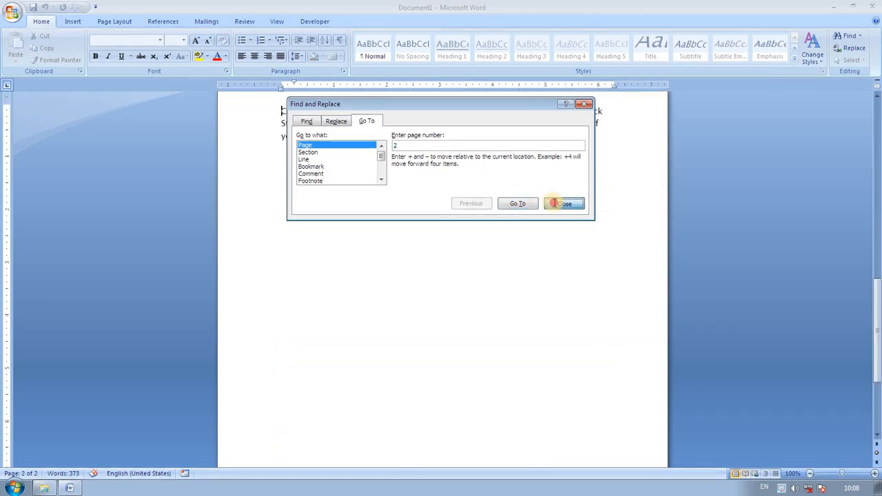
pyautogui.click(559, 203)
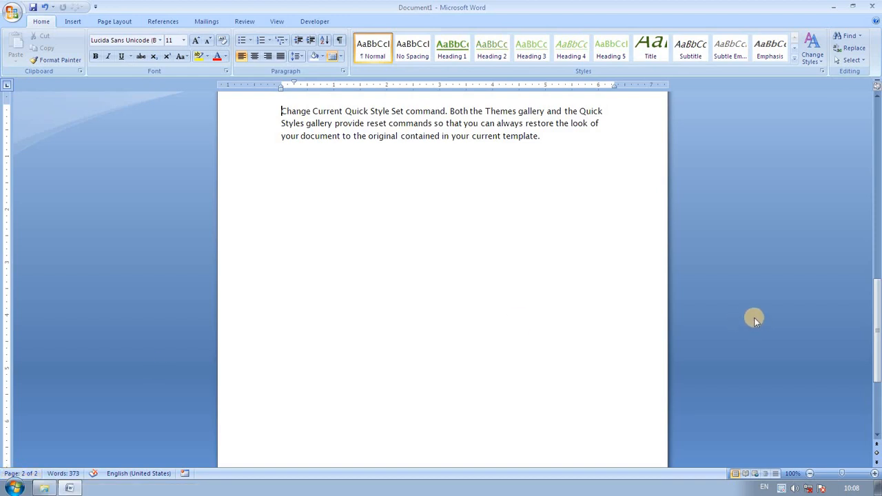
# Replace all occurrences of "Insert" with "Thanks" in the document and close the Replace dialog
pyautogui.click(876, 98)
pyautogui.click(876, 99)
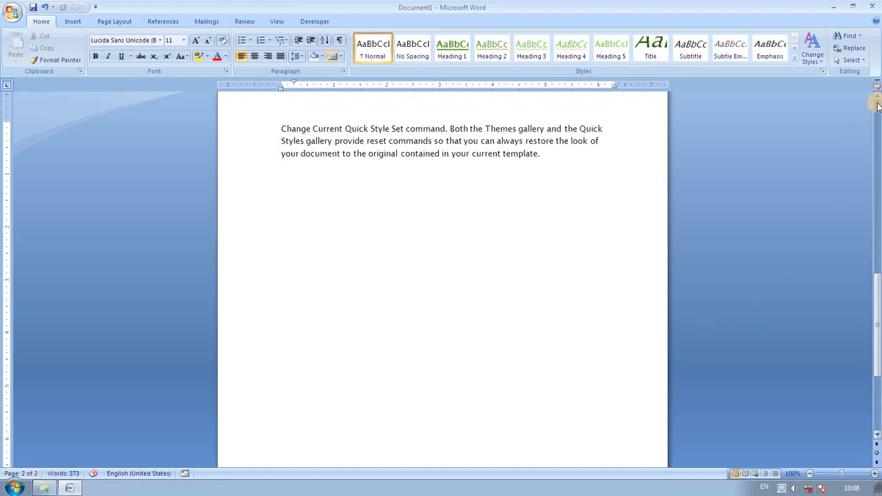
pyautogui.click(876, 107)
pyautogui.click(876, 107)
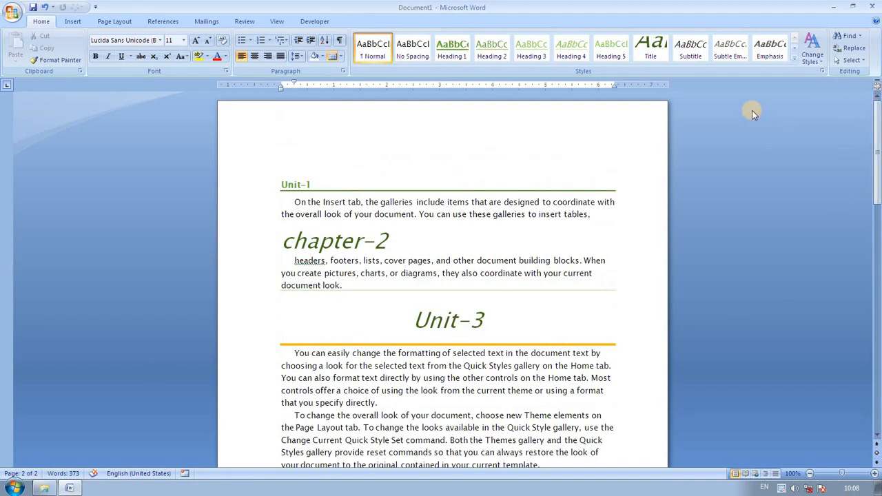
pyautogui.click(853, 54)
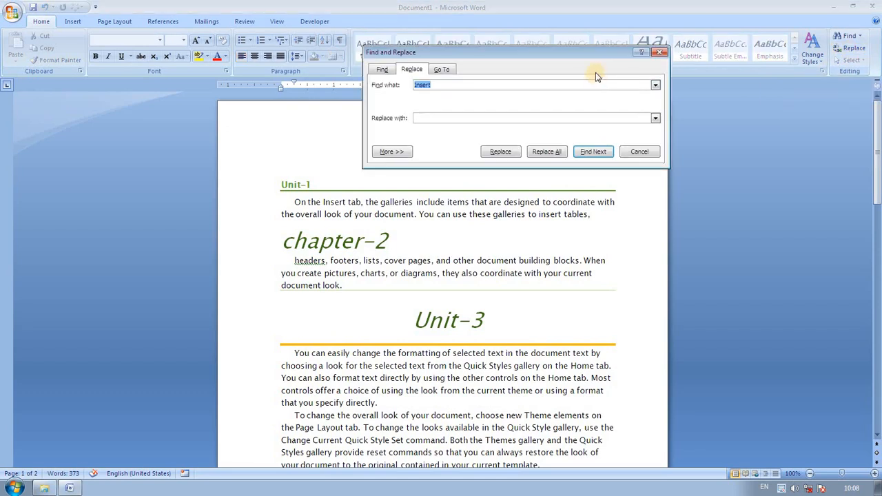
pyautogui.moveTo(587, 53); pyautogui.dragTo(631, 247)
pyautogui.moveTo(654, 274); pyautogui.dragTo(663, 276)
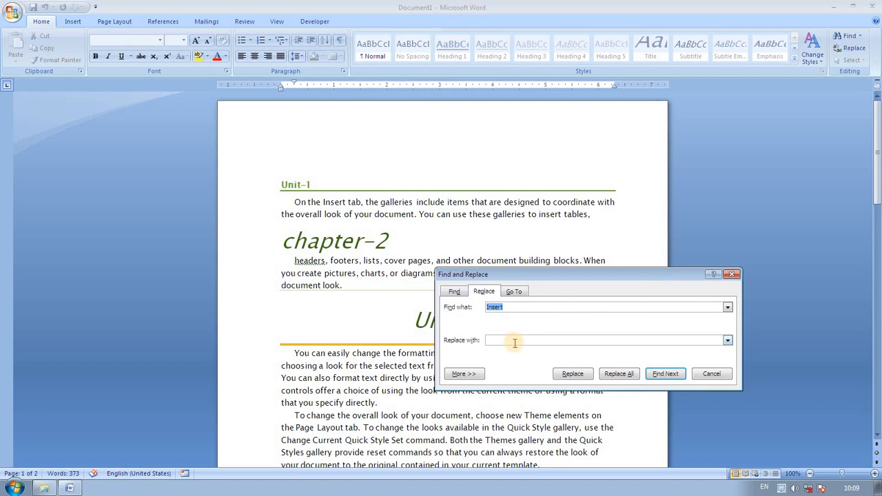
pyautogui.click(514, 342)
pyautogui.write('Thanks')
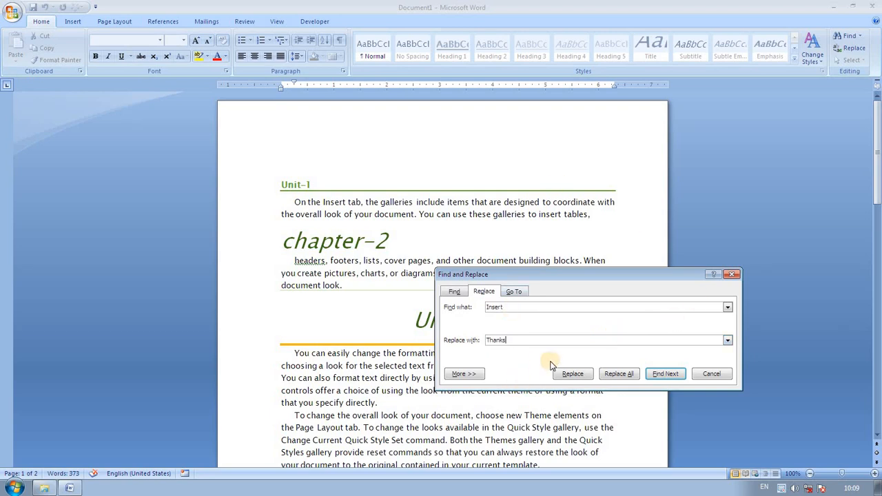
pyautogui.click(584, 376)
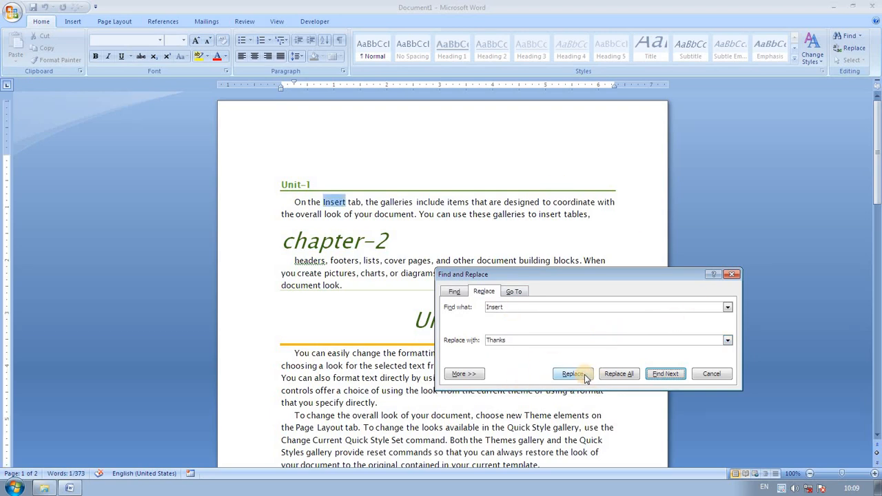
pyautogui.click(611, 375)
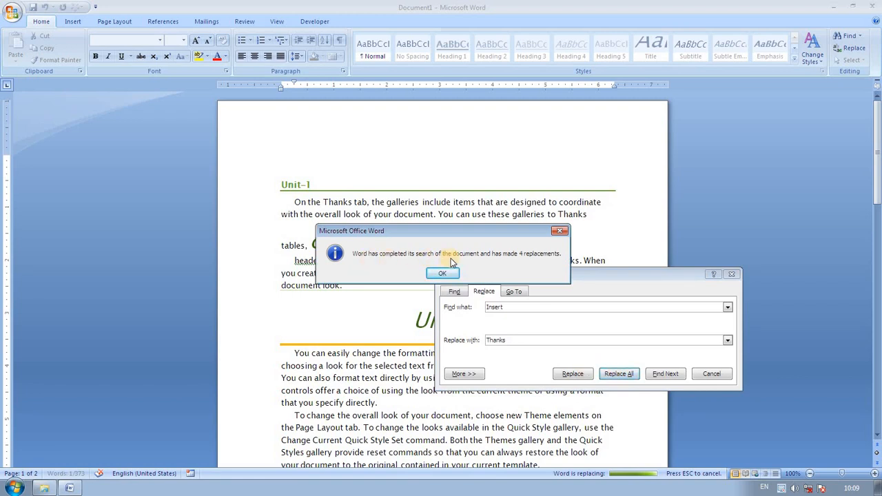
pyautogui.click(458, 273)
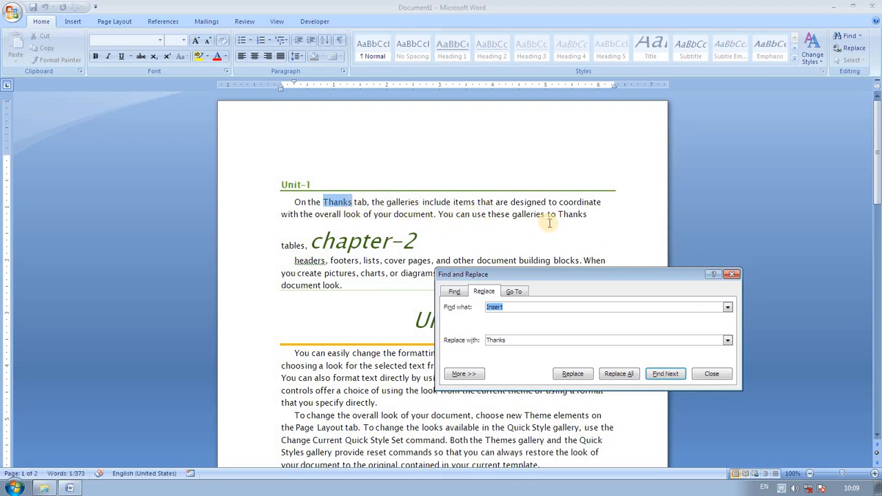
pyautogui.moveTo(586, 216); pyautogui.dragTo(557, 215)
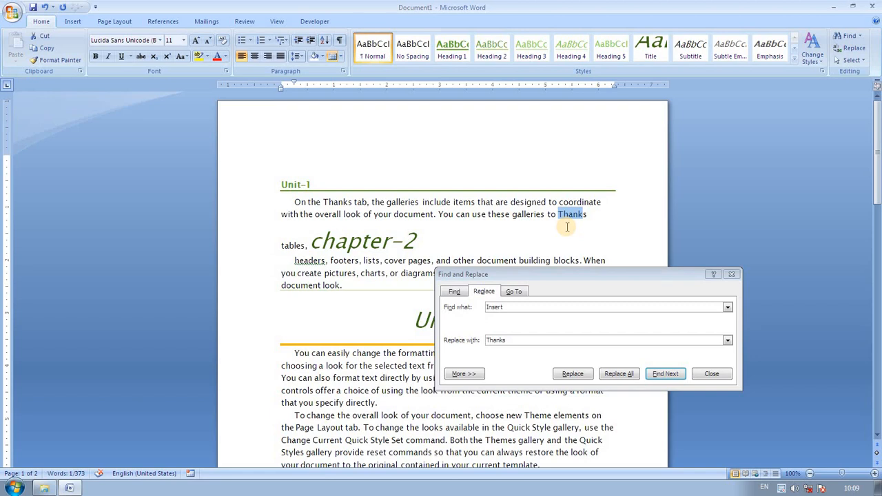
pyautogui.click(732, 275)
pyautogui.hotkey('ctrl', 'h')
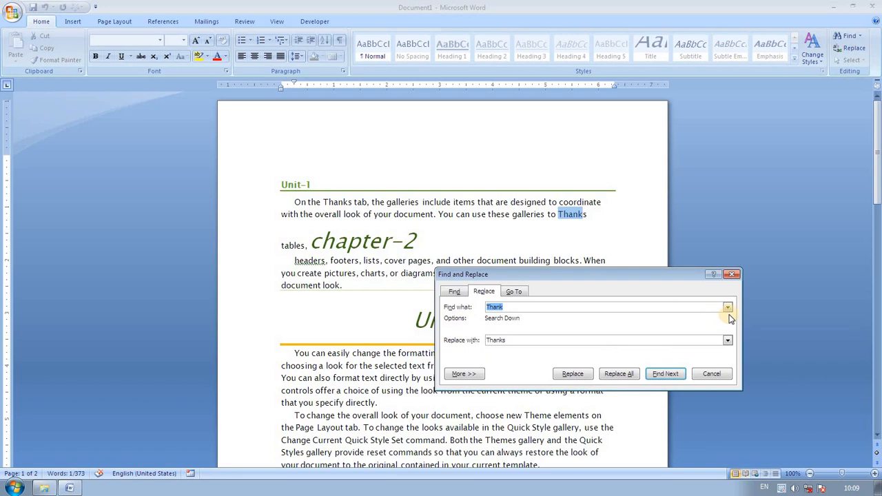
pyautogui.click(732, 275)
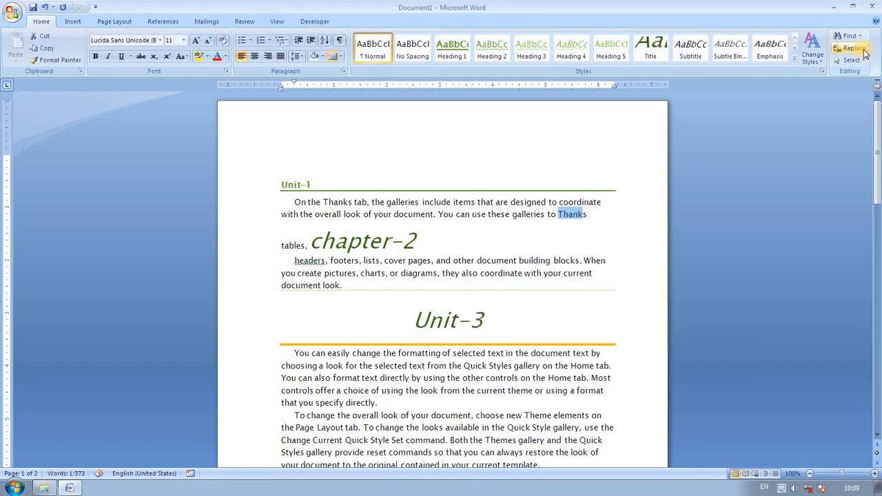
pyautogui.click(861, 49)
pyautogui.click(732, 275)
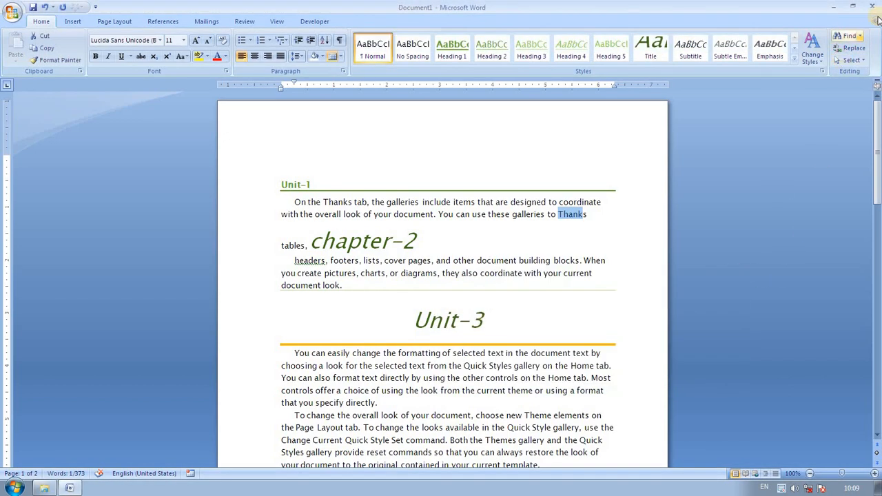
# Select the entire content of the document and check the extent of the selection
pyautogui.click(851, 60)
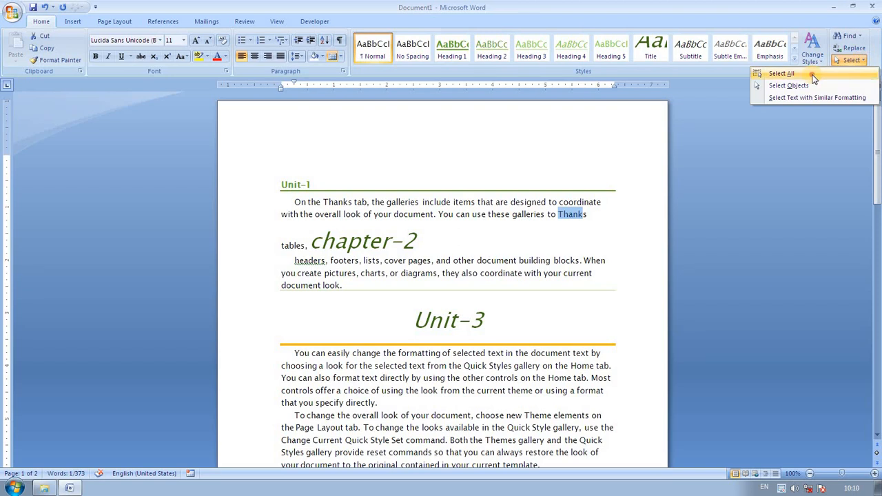
pyautogui.click(781, 73)
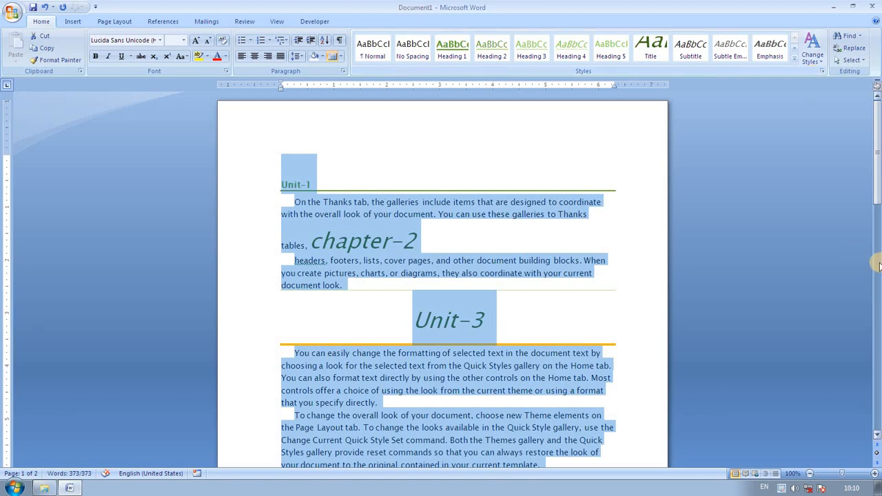
pyautogui.moveTo(874, 183)
pyautogui.mouseDown()
pyautogui.moveTo(875, 327)
pyautogui.moveTo(862, 179)
pyautogui.mouseUp()
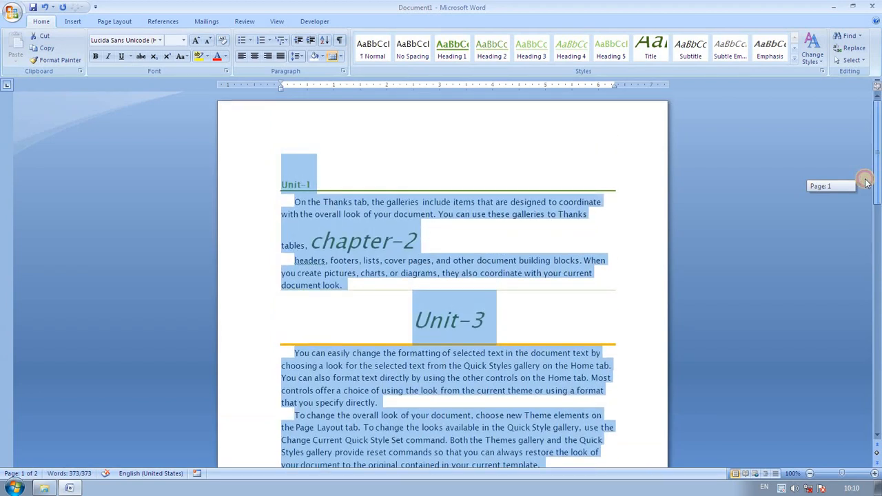
pyautogui.click(850, 60)
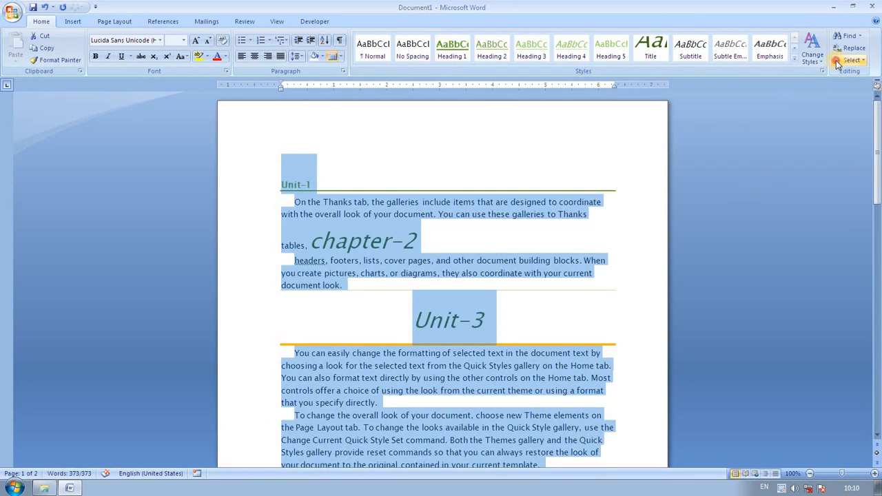
# Insert the jellyfish picture "a" from the Sample Pictures folder on a new line below the "chapter-2" heading
pyautogui.click(615, 246)
pyautogui.click(569, 244)
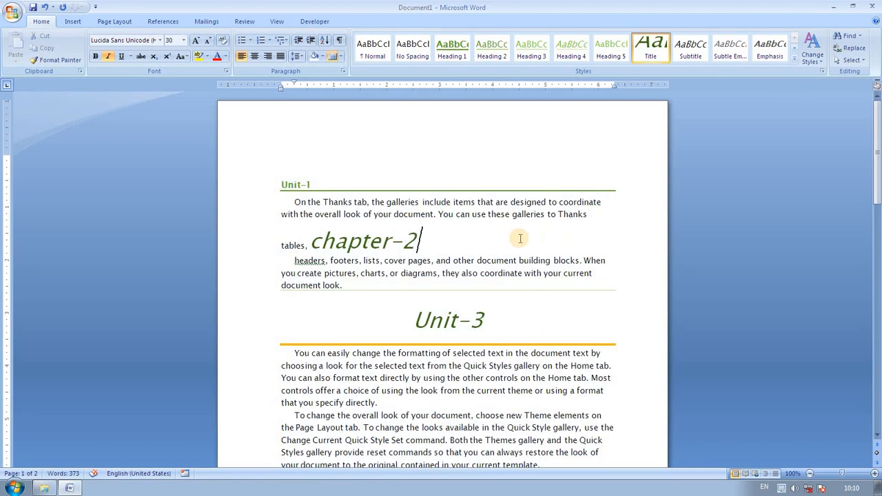
pyautogui.press('Return')
pyautogui.click(73, 22)
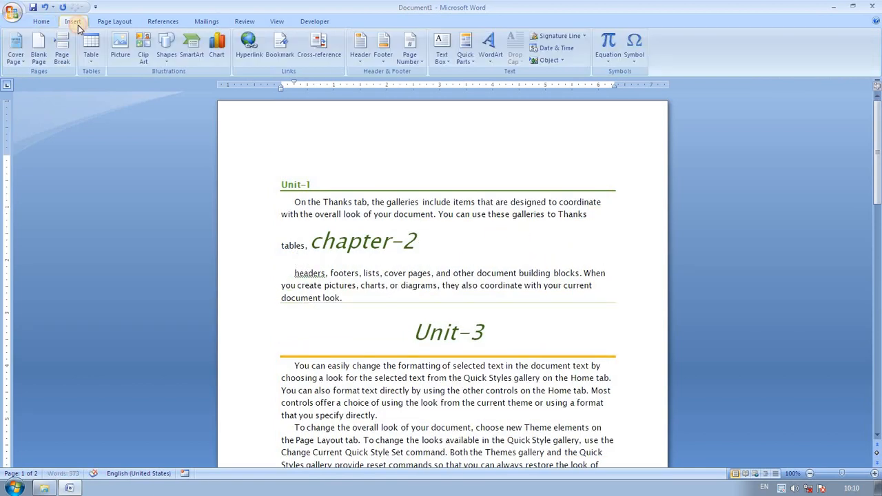
pyautogui.click(118, 54)
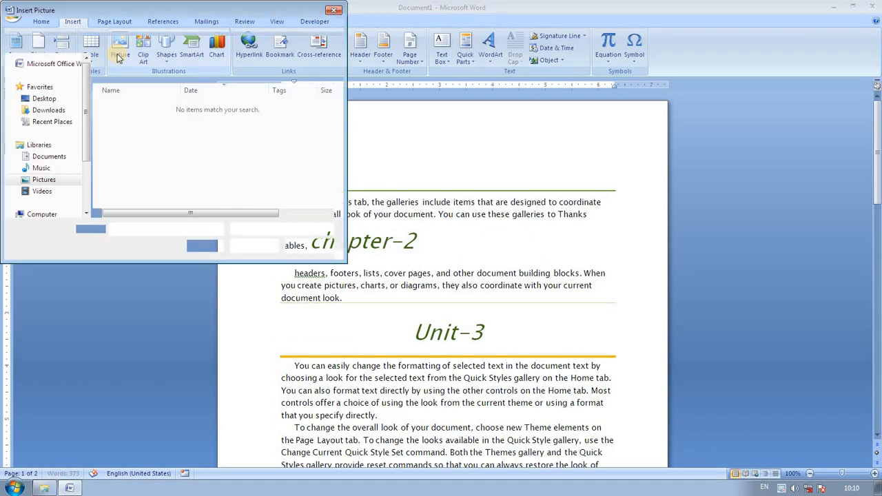
pyautogui.click(44, 180)
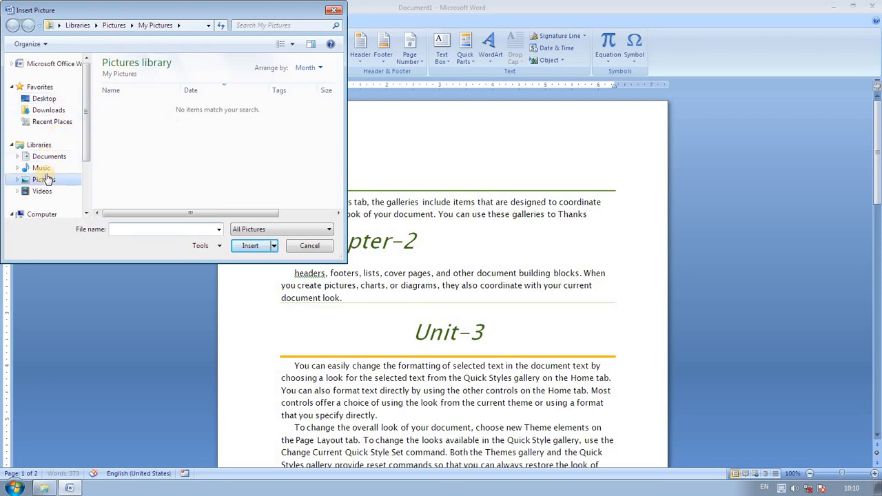
pyautogui.doubleClick(121, 181)
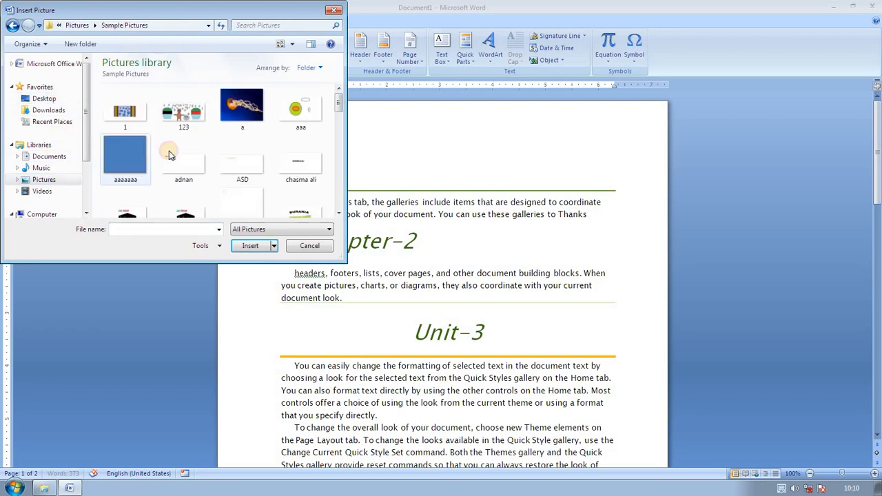
pyautogui.click(234, 109)
pyautogui.click(255, 246)
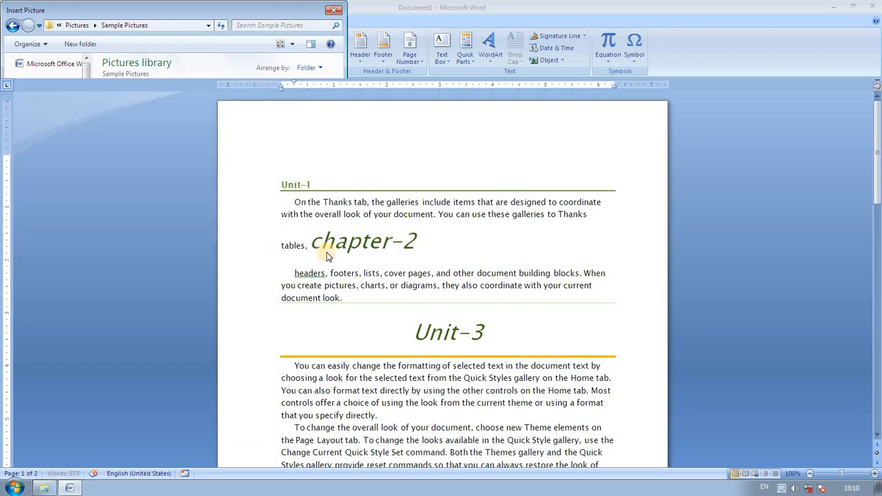
pyautogui.click(647, 265)
# Turn on Select Objects and select the jellyfish picture
pyautogui.click(852, 61)
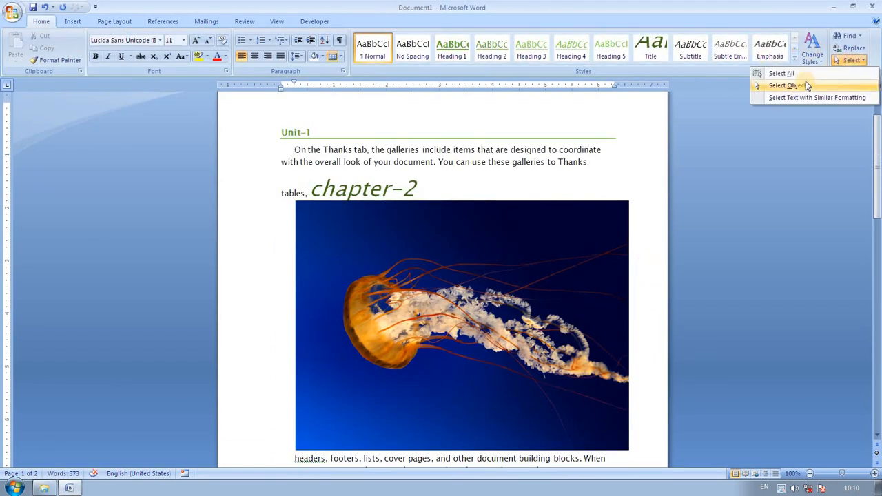
pyautogui.click(803, 85)
pyautogui.click(607, 212)
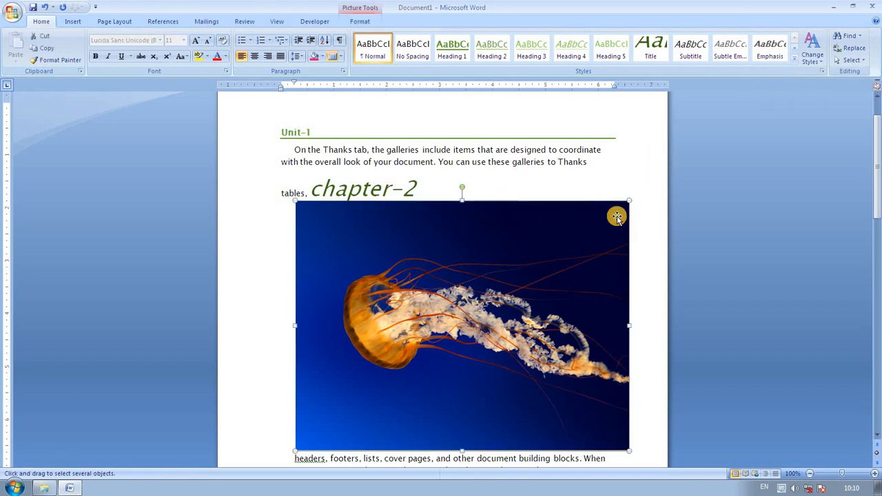
pyautogui.scroll(-3, 585, 231)
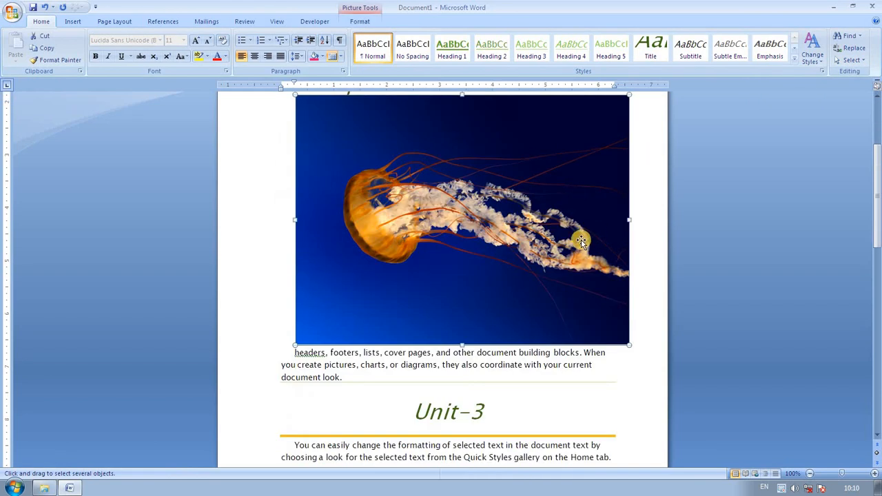
pyautogui.scroll(-4, 584, 255)
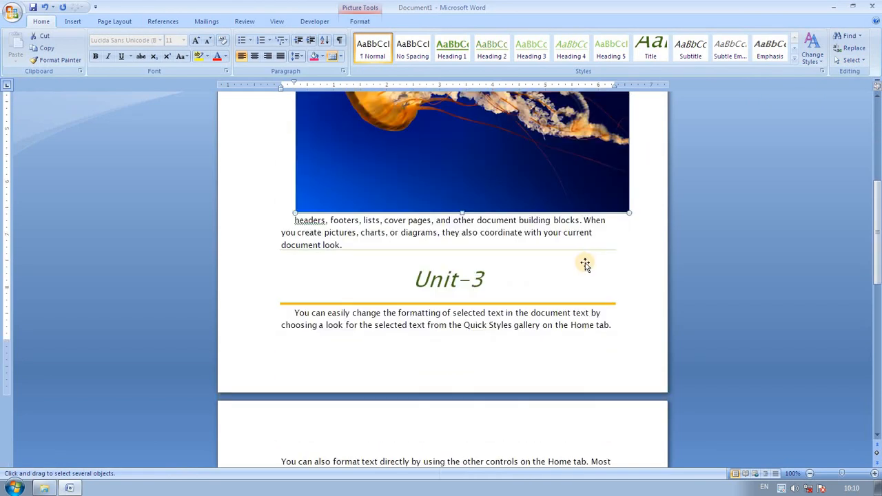
pyautogui.scroll(7, 585, 262)
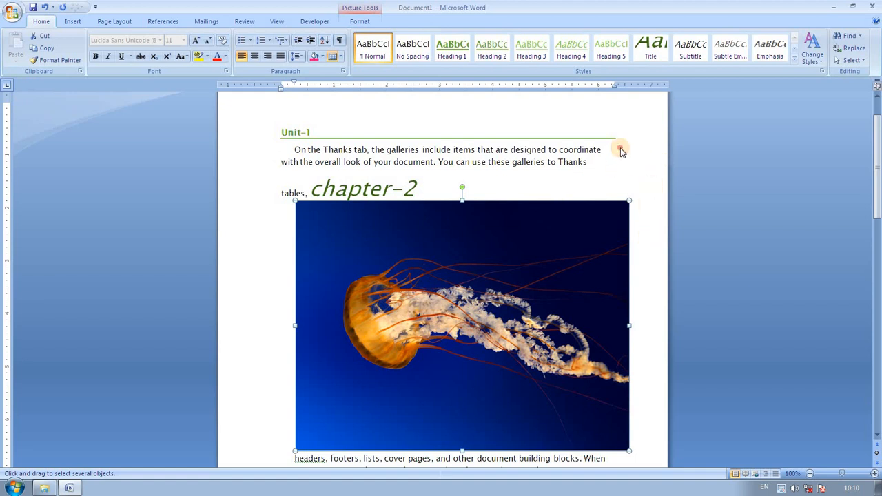
# Select all text with formatting similar to the body text and review the selection across both pages
pyautogui.click(848, 60)
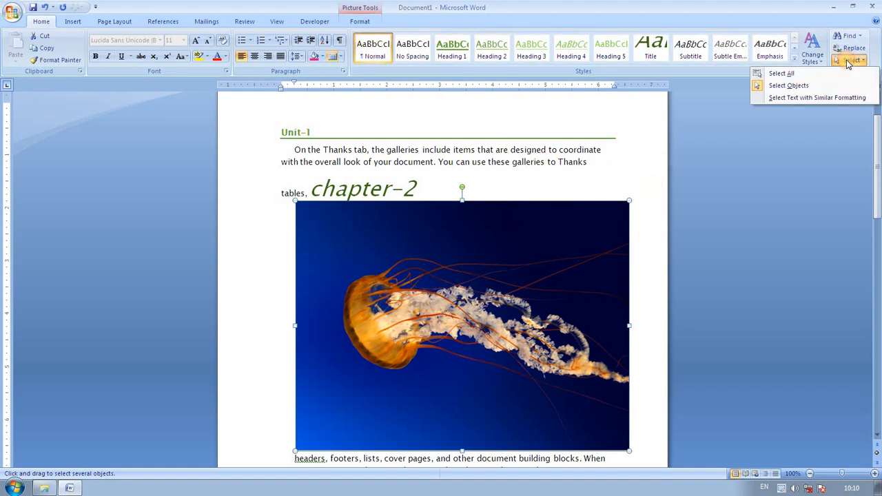
pyautogui.click(852, 99)
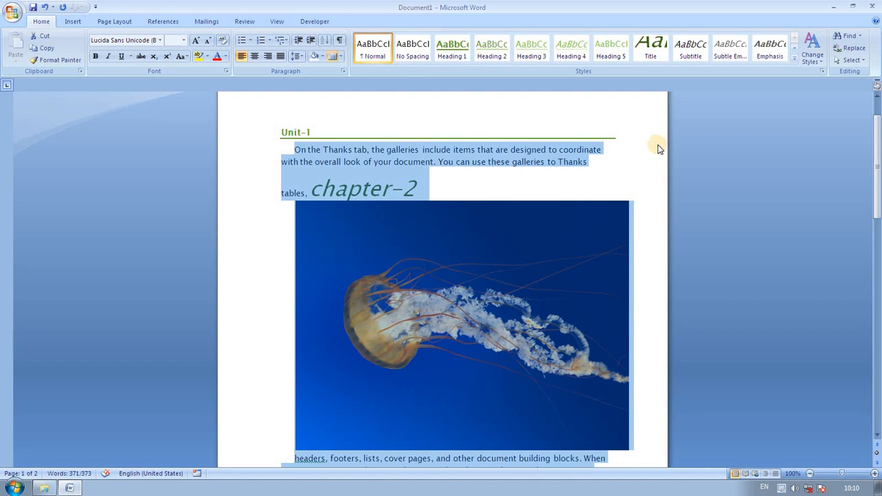
pyautogui.scroll(-3, 660, 167)
pyautogui.scroll(2, 661, 165)
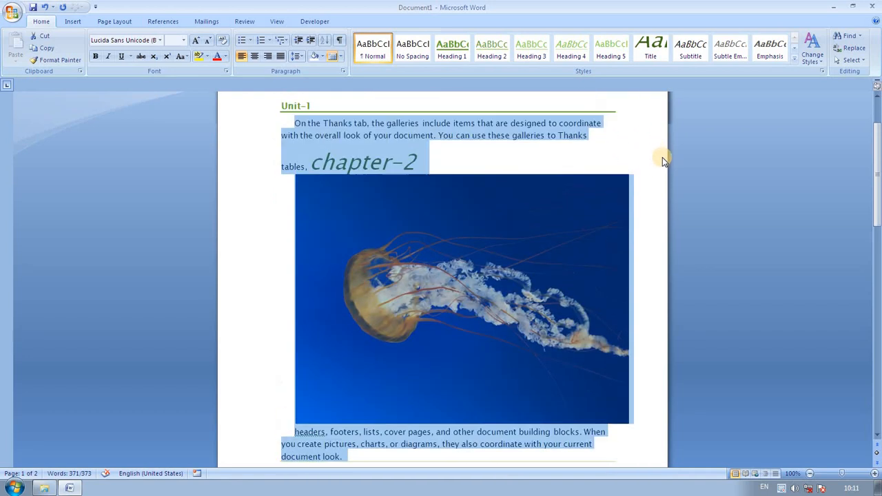
pyautogui.scroll(-10, 663, 161)
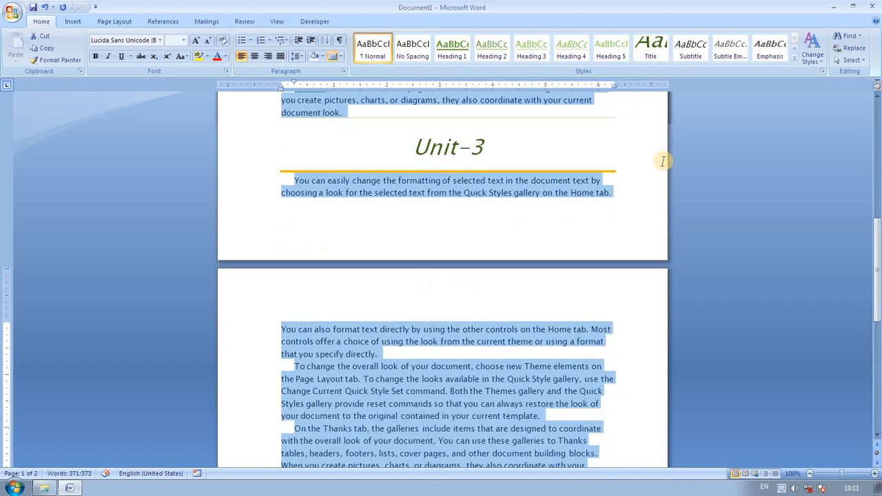
pyautogui.scroll(-7, 662, 161)
pyautogui.scroll(8, 659, 160)
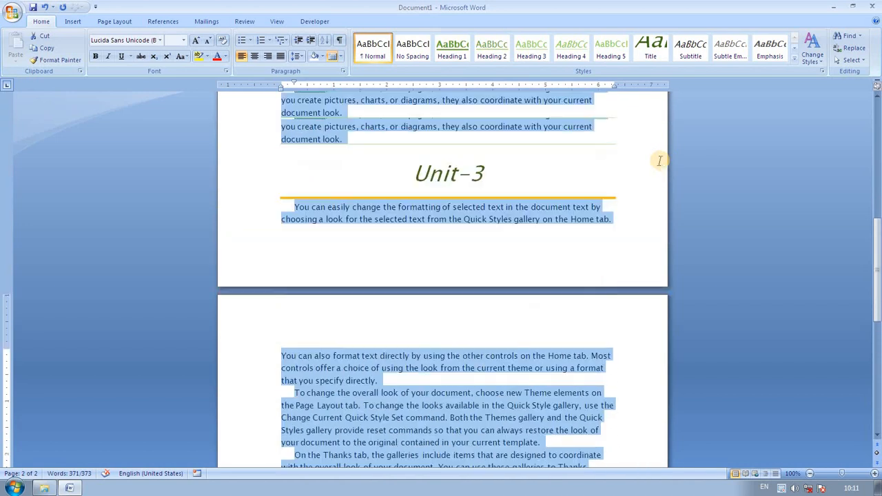
pyautogui.scroll(11, 659, 161)
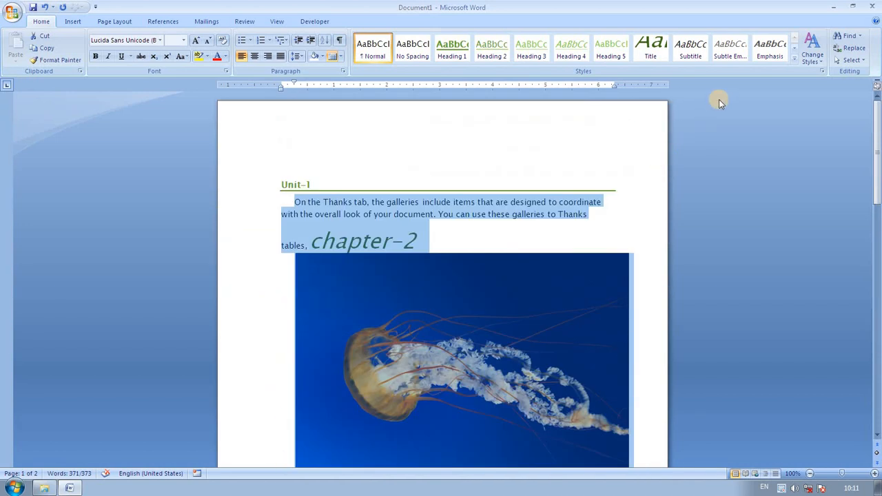